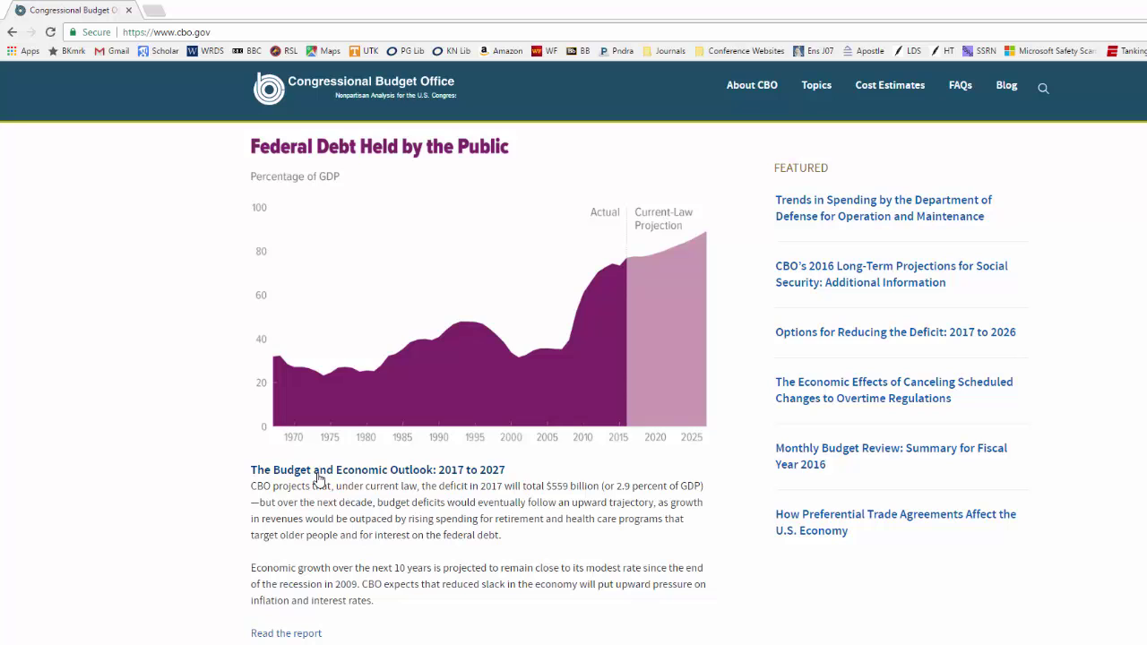
Open CBO's "The Budget and Economic Outlook: 2017 to 2027" report and go to its 10-Year Budget Projections data
click(319, 473)
scroll(555, 397, down, 5)
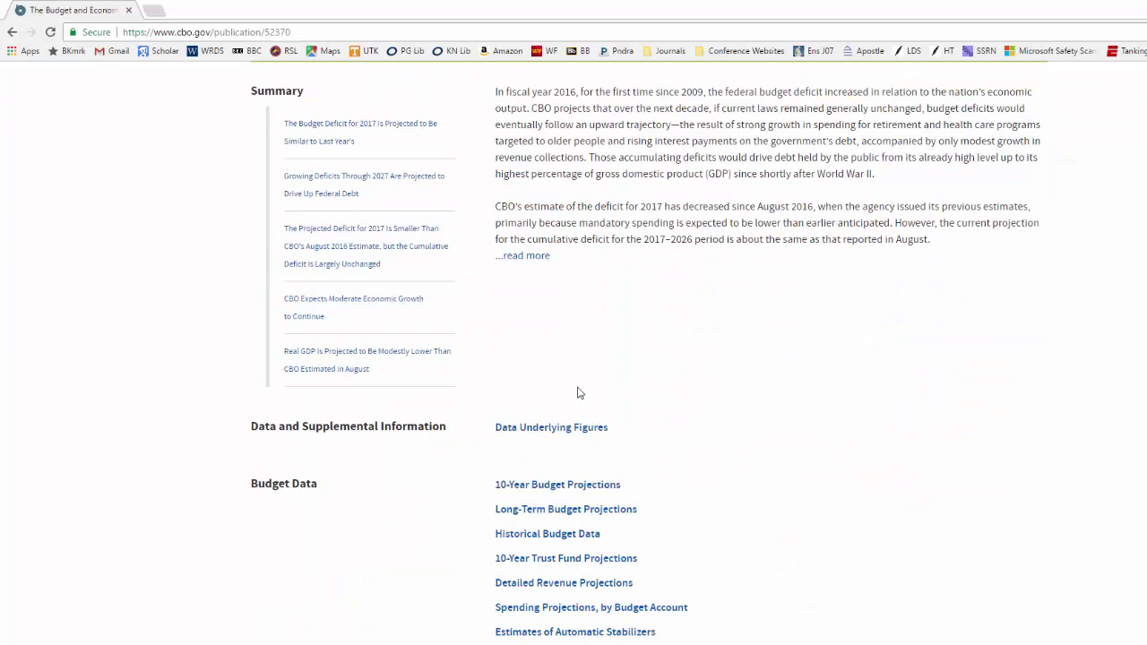
click(540, 483)
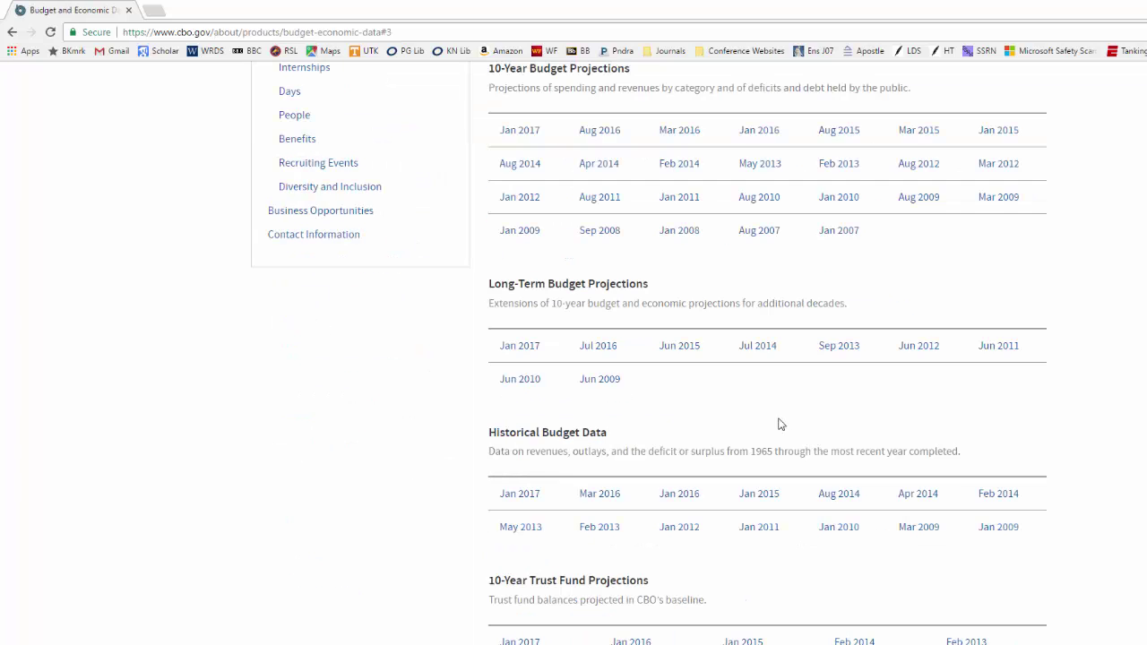
Download the Jan 2017 spreadsheet listed under Spending Projections, by Budget Account
scroll(778, 416, down, 1)
scroll(777, 410, down, 10)
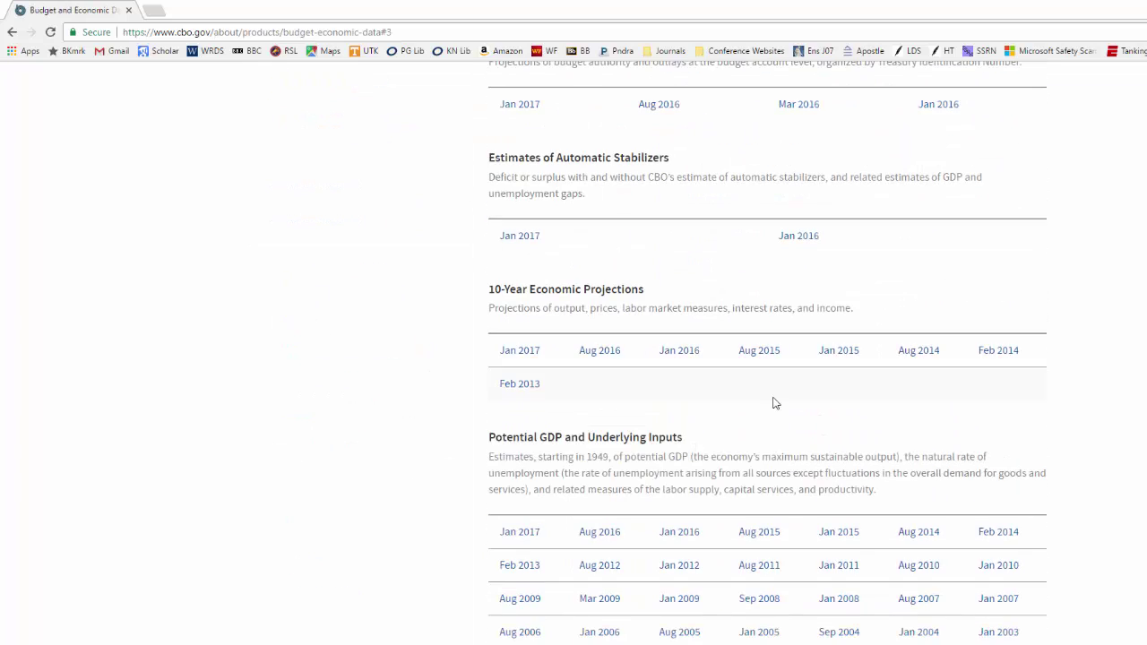
scroll(775, 403, up, 3)
scroll(775, 403, up, 2)
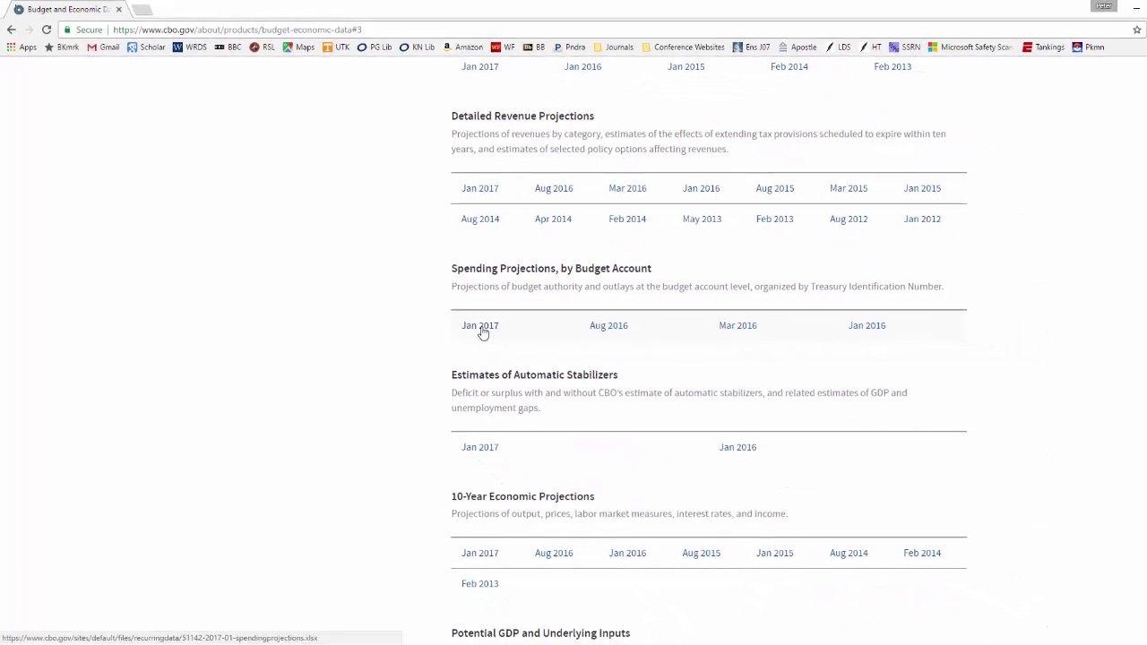
click(482, 332)
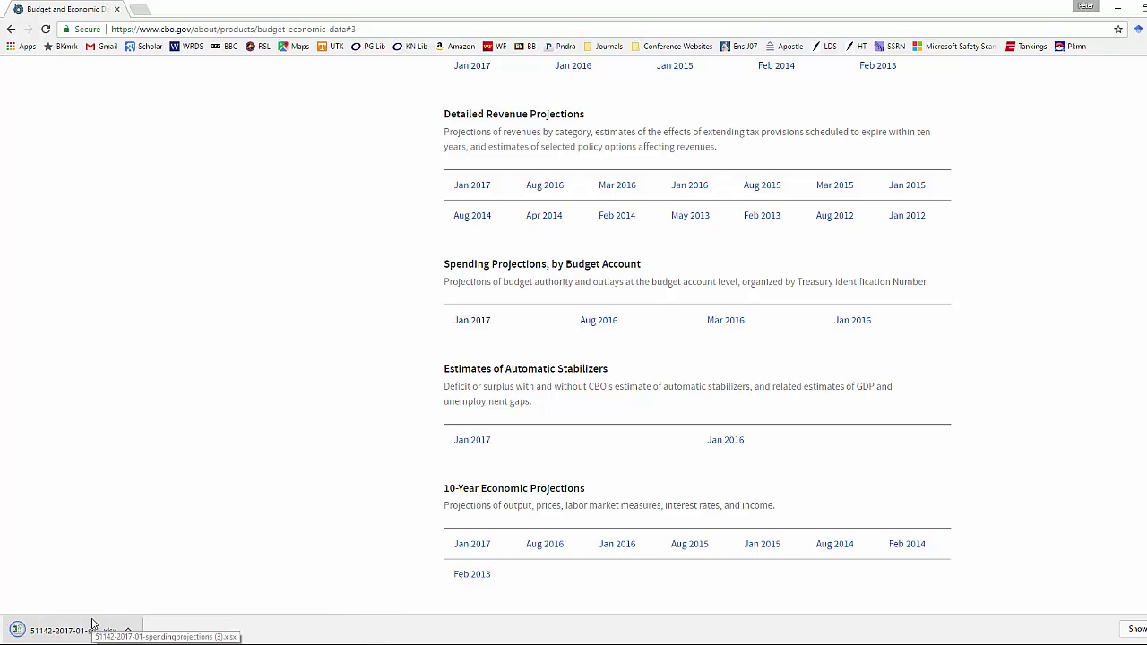
mouse_move(370, 627)
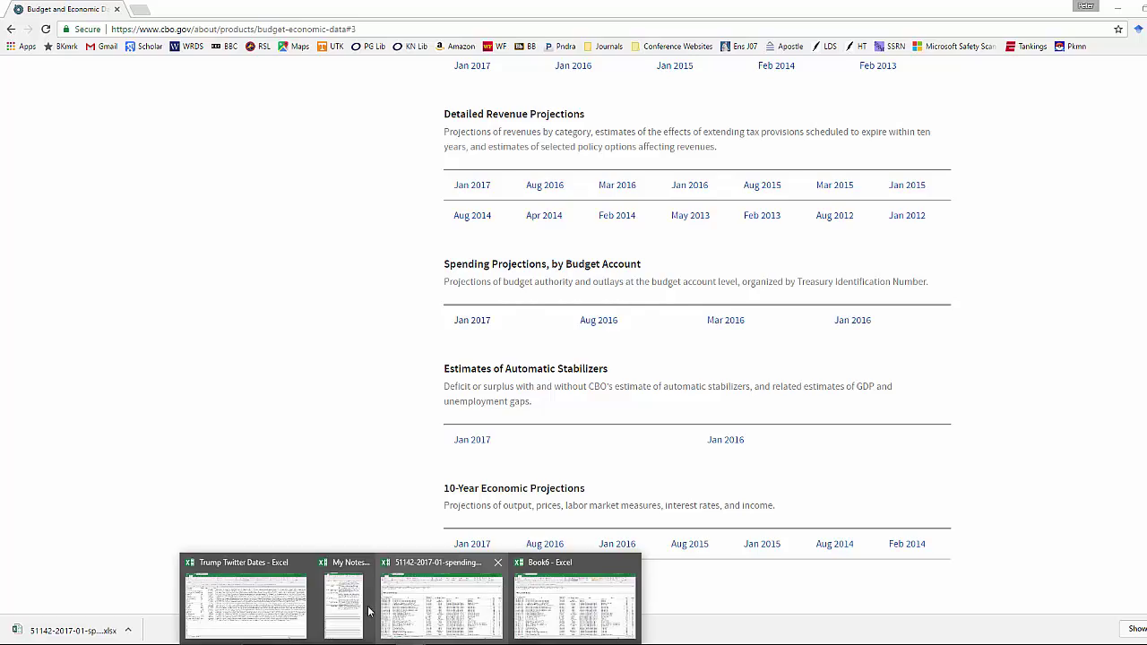
click(444, 591)
scroll(219, 337, down, 5)
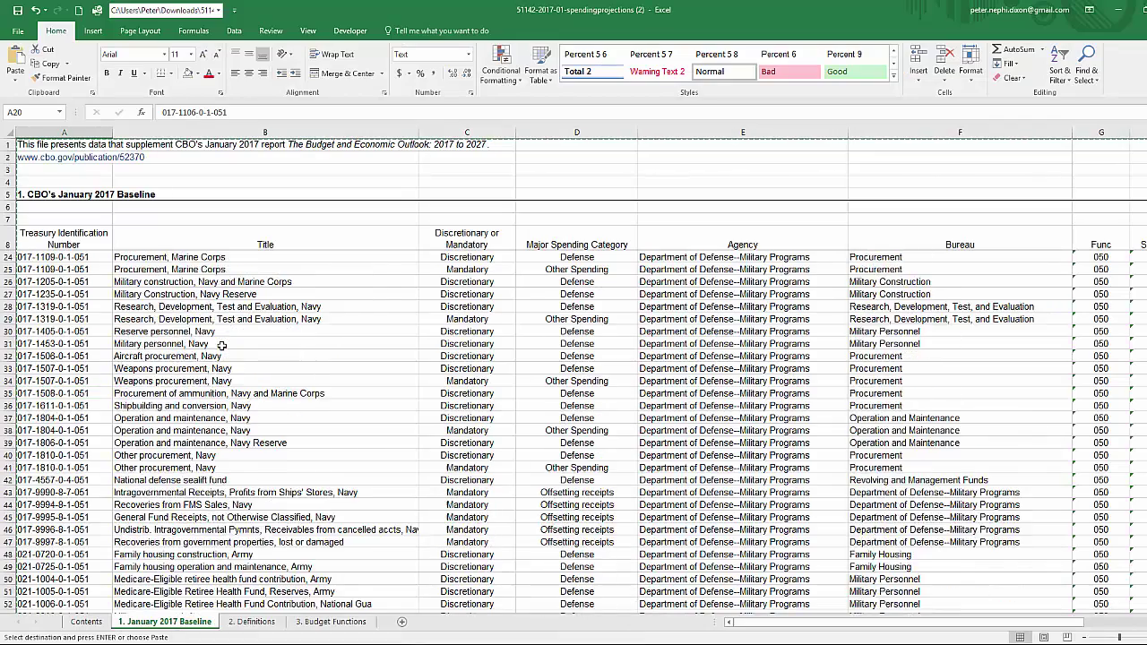
scroll(222, 346, up, 5)
click(448, 414)
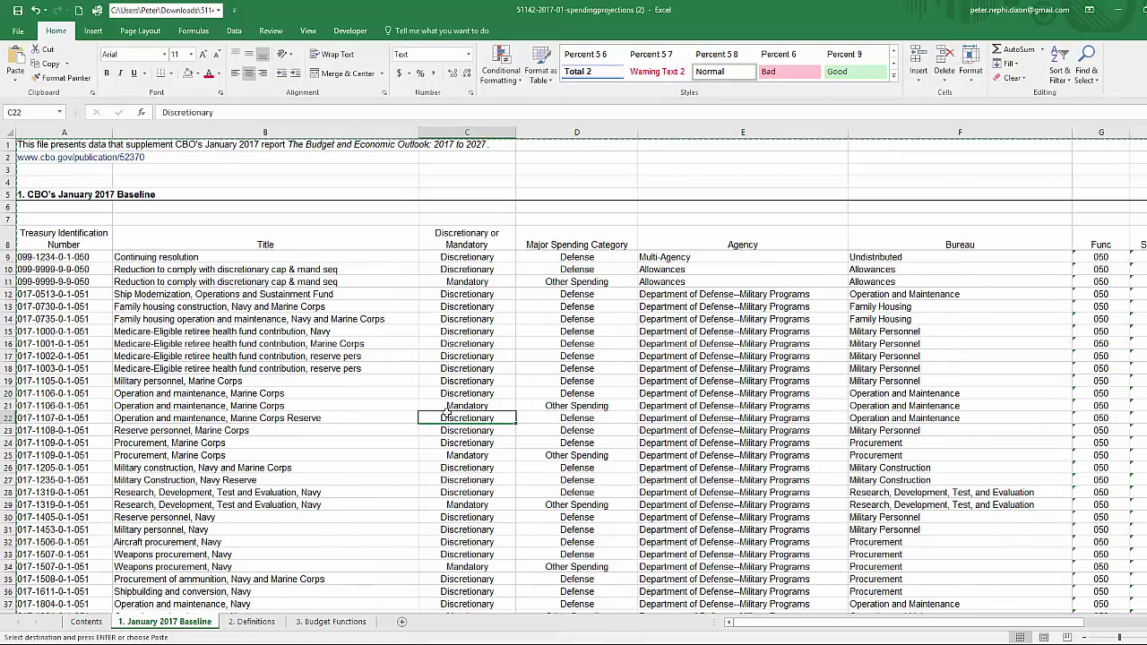
key(ctrl+Down)
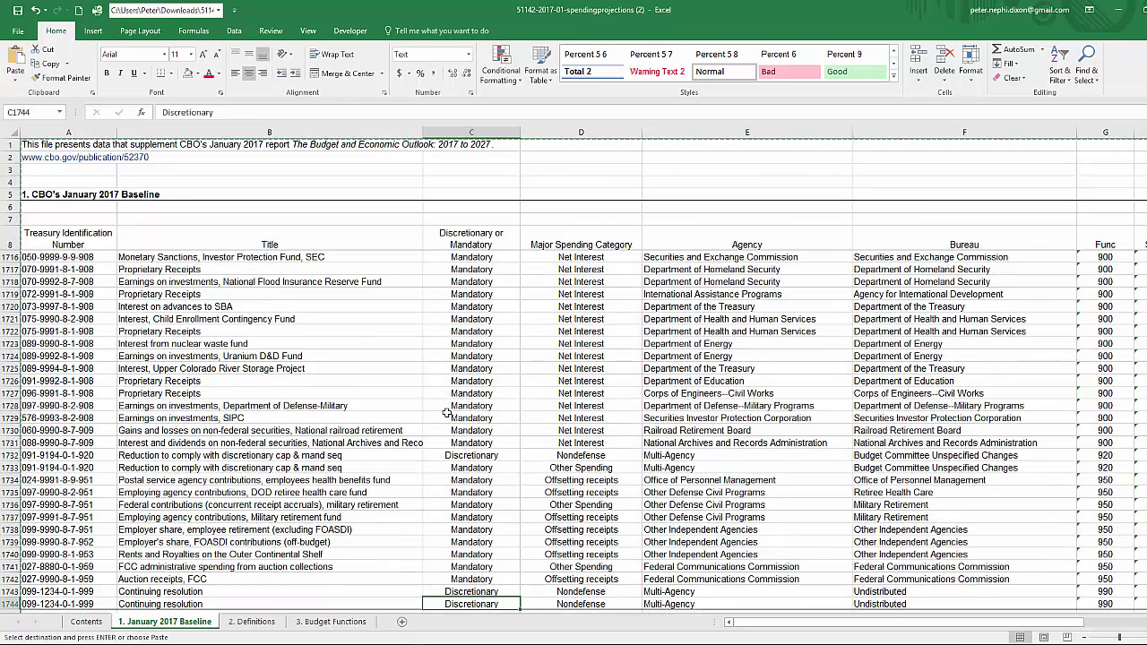
key(Up)
key(ctrl+Up)
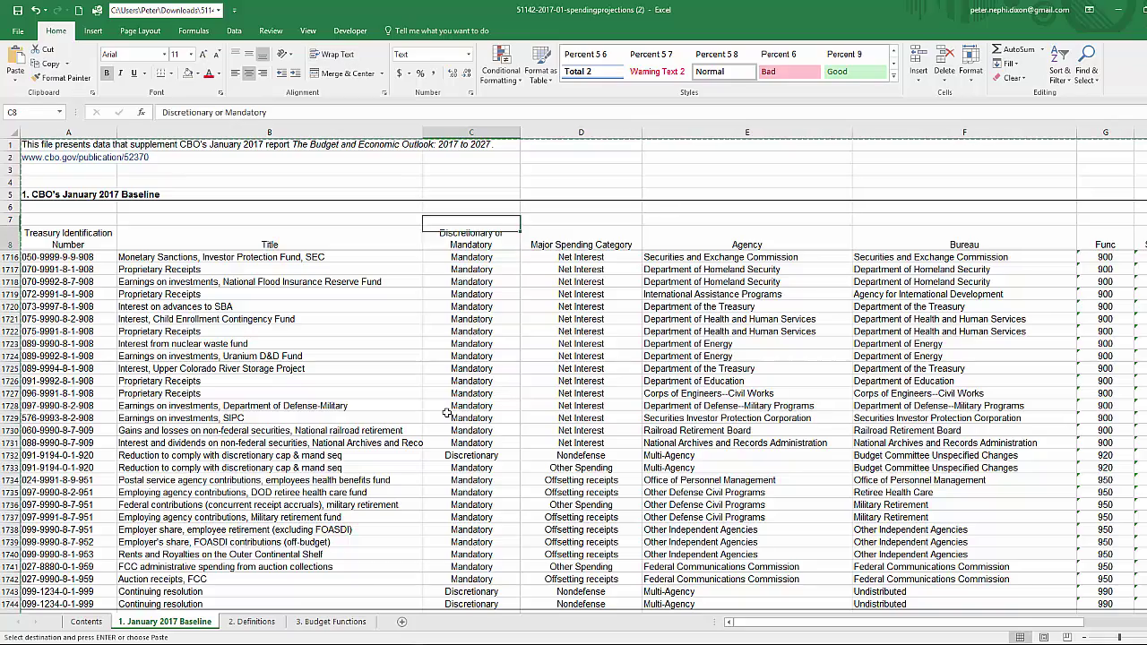
key(Down)
key(Up)
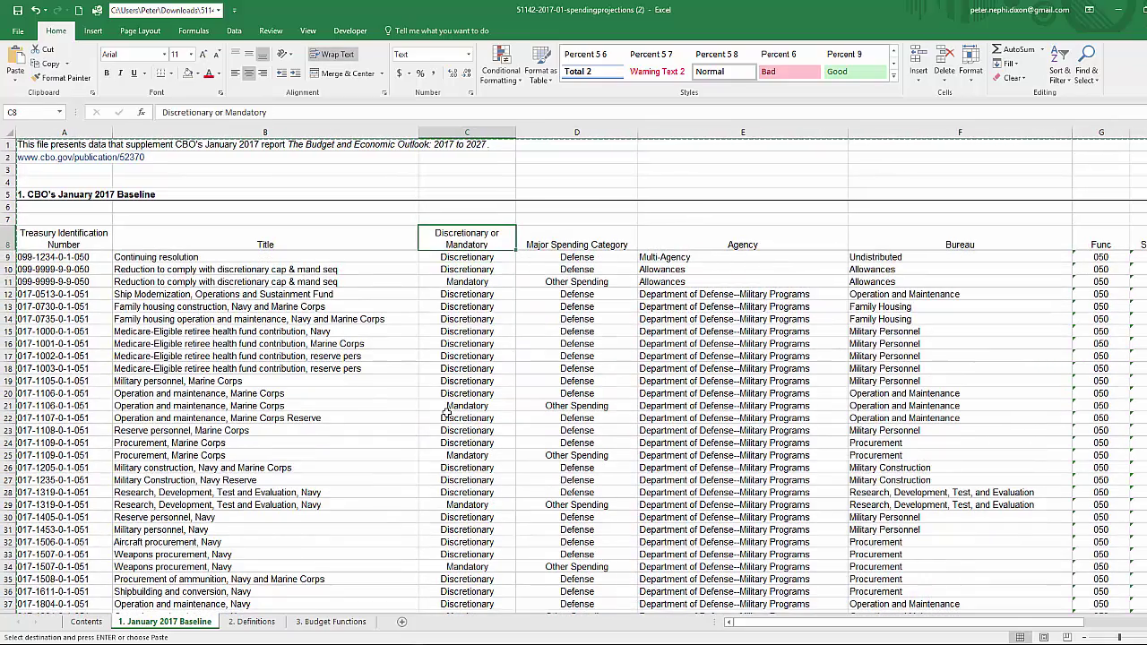
key(Right)
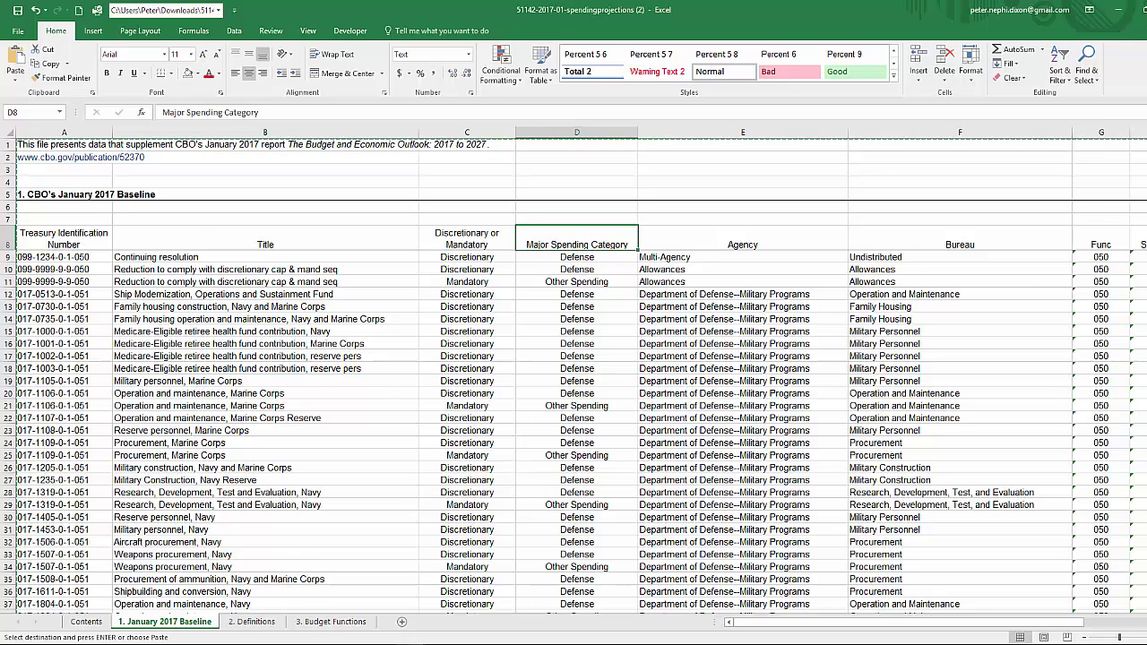
Select the entire January 2017 Baseline sheet, and switch to the Book6 workbook containing the copied data
click(11, 134)
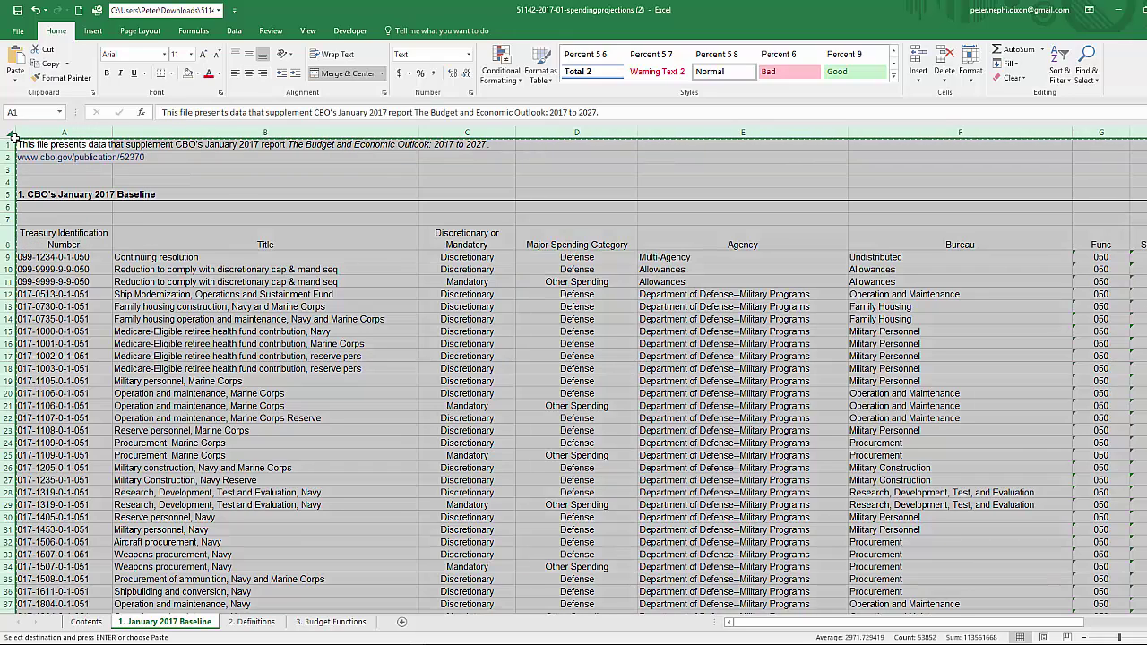
click(409, 644)
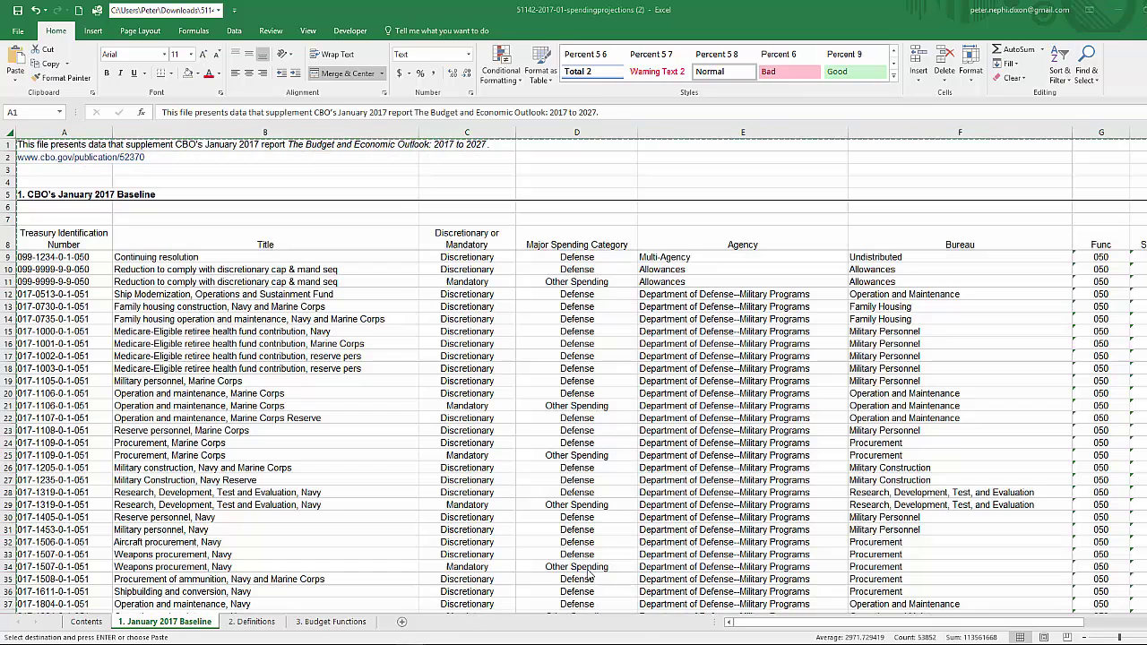
click(573, 612)
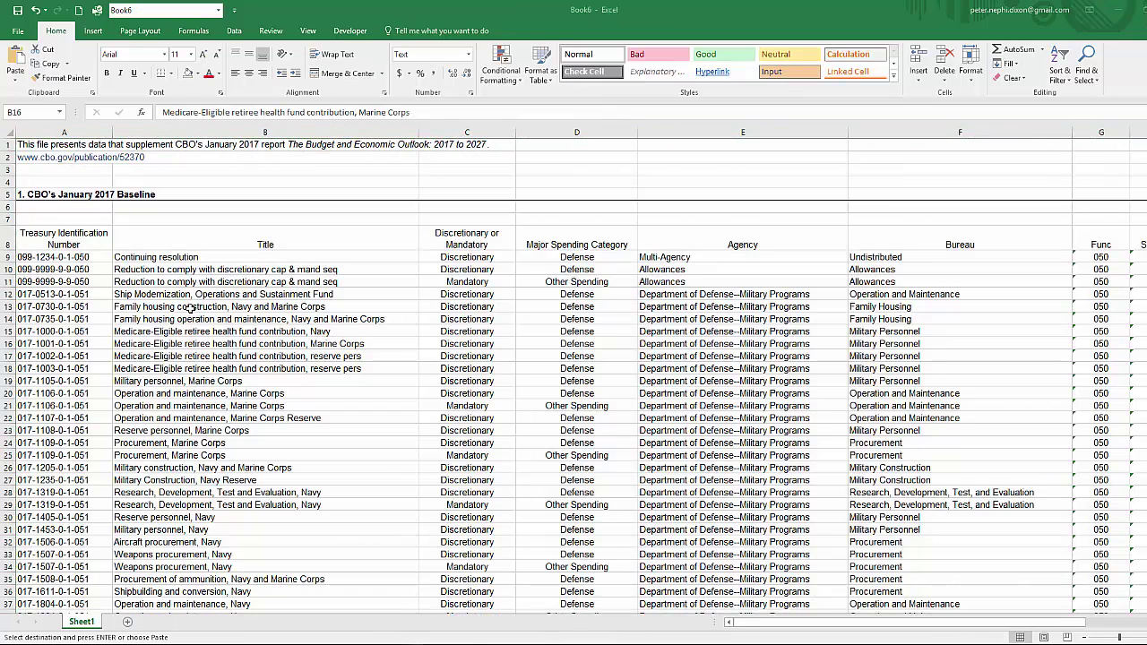
click(186, 260)
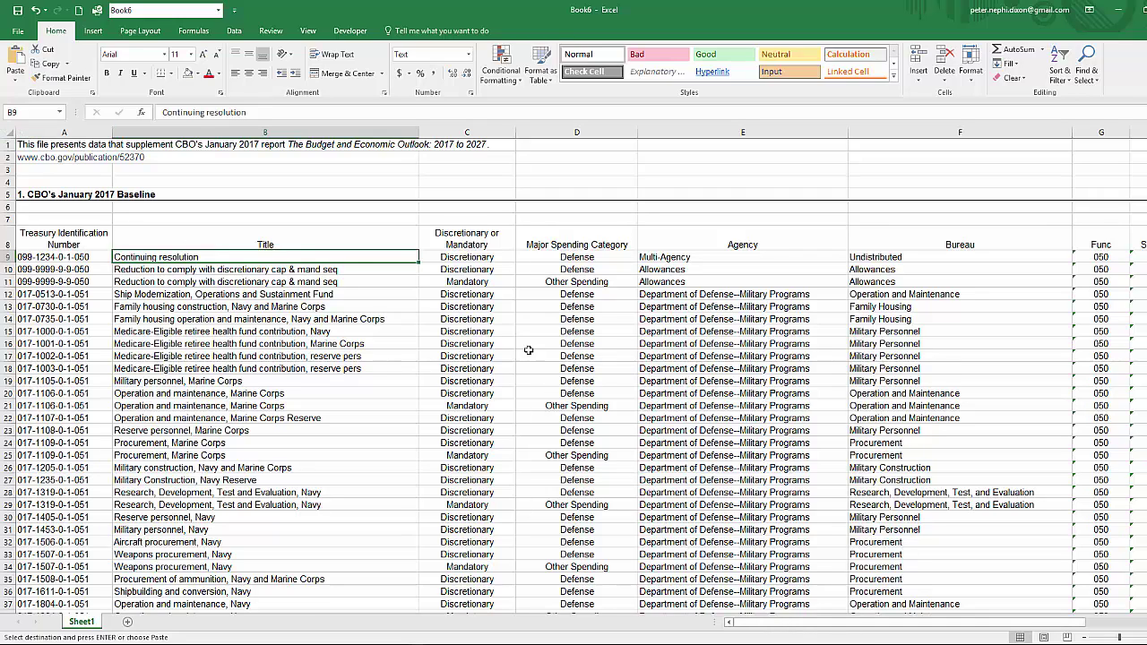
Delete the Outlays columns for all years after 2017, starting at column W
drag(797, 623, 961, 627)
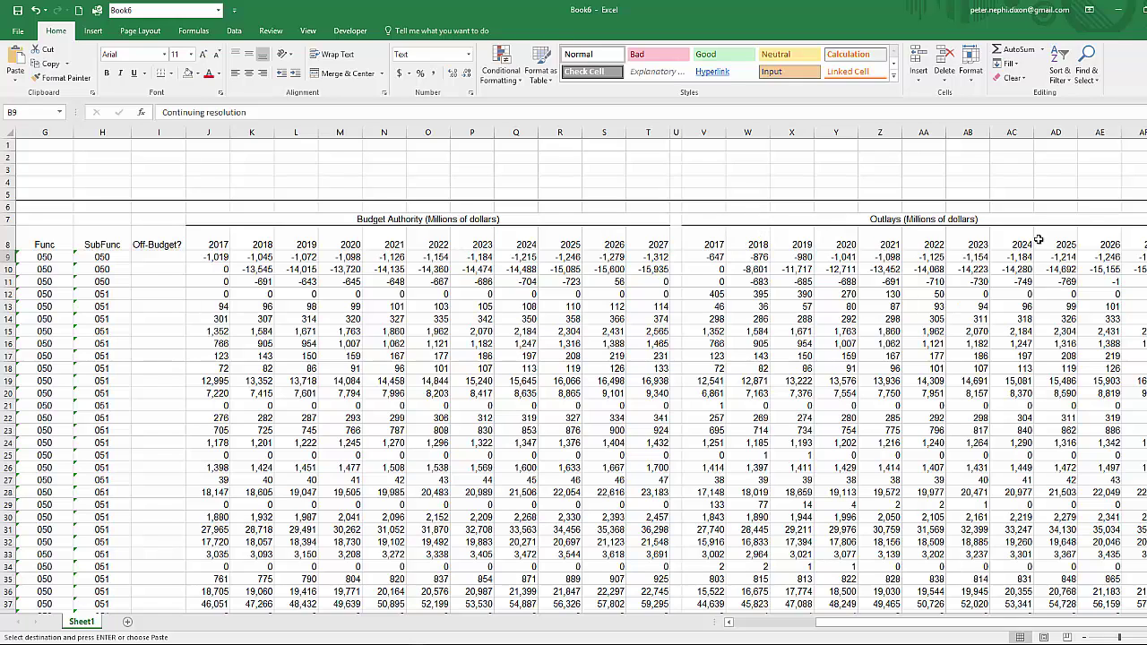
drag(747, 131, 1133, 132)
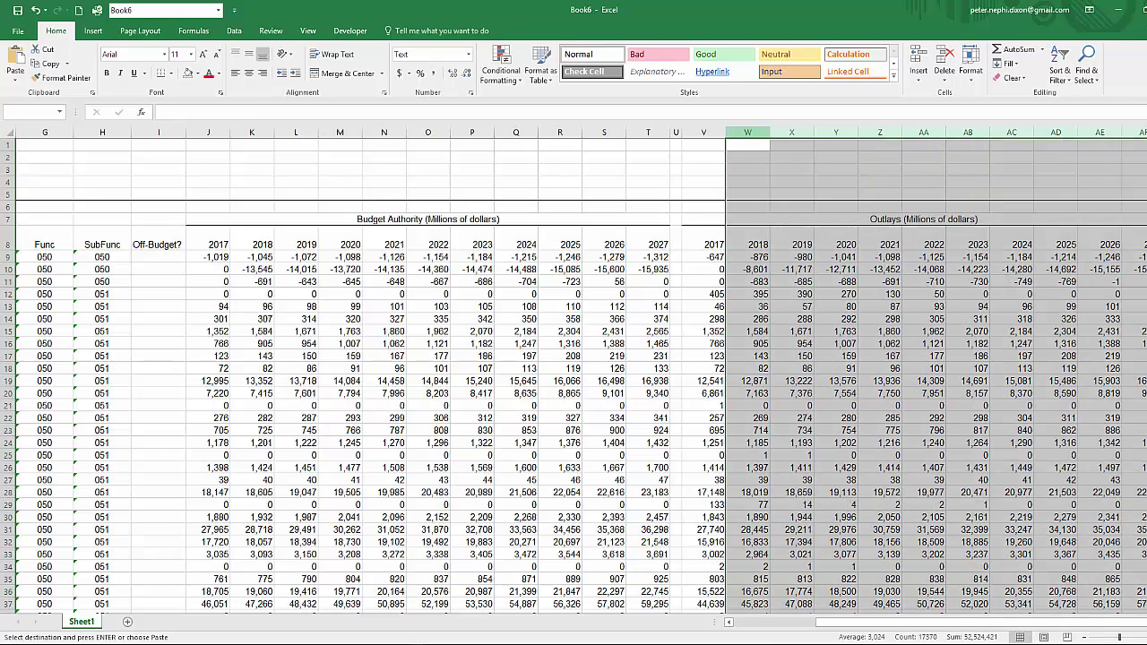
key(ctrl+minus)
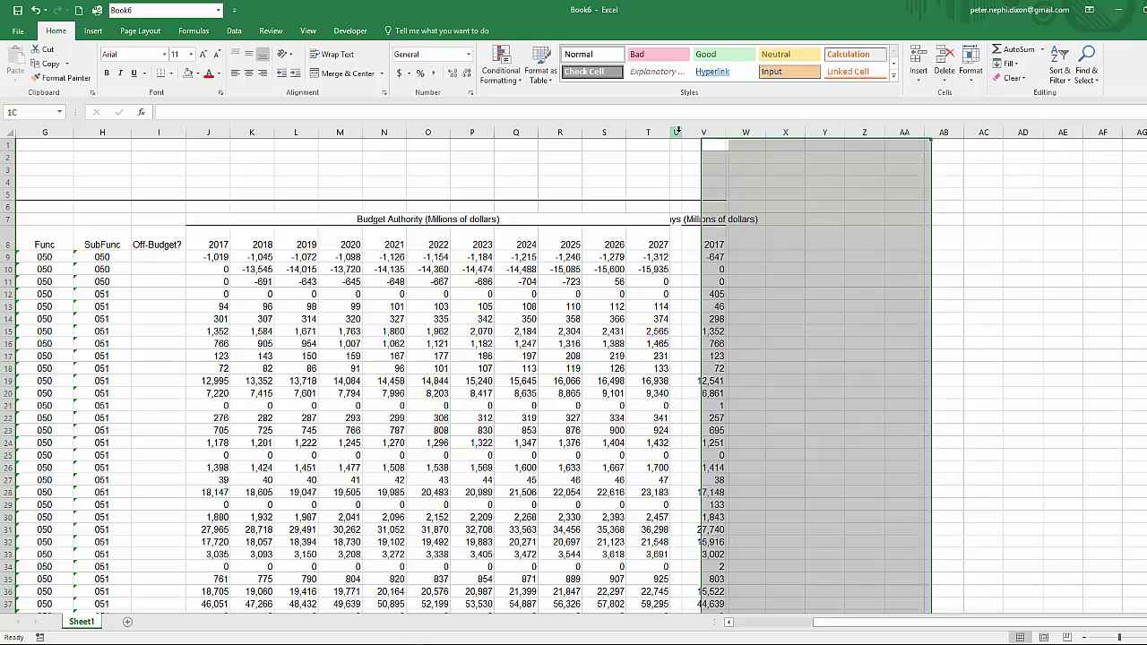
Delete columns G through U, covering Func, SubFunc, Off-Budget? and all the Budget Authority years
drag(676, 132, 501, 198)
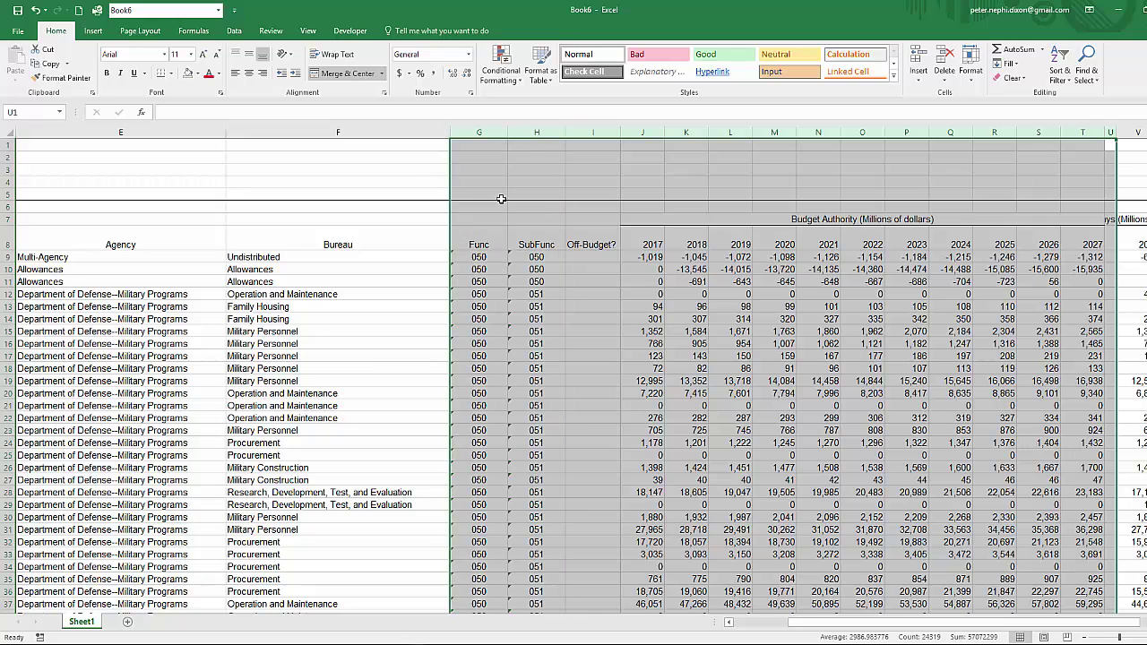
key(ctrl+minus)
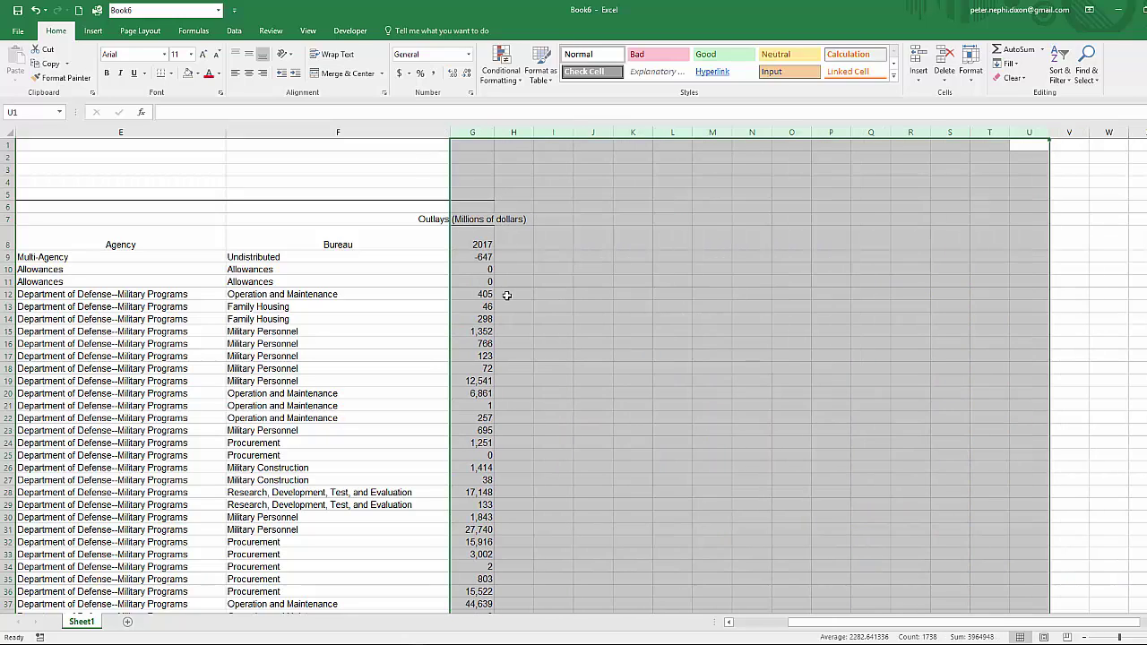
drag(962, 623, 907, 623)
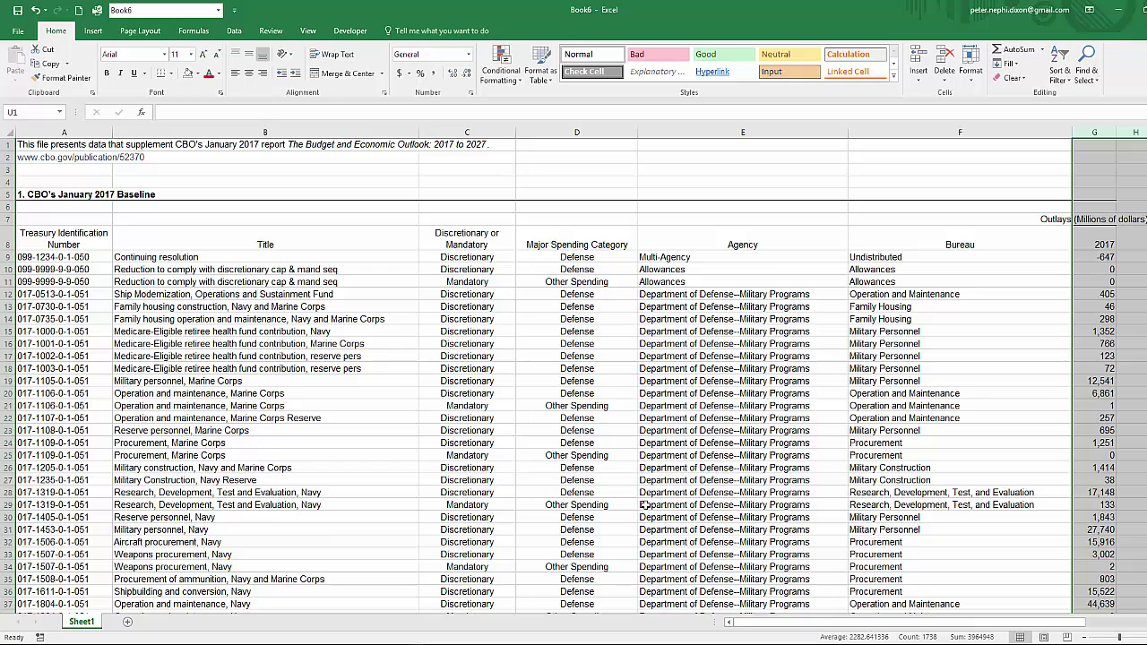
Delete the Treasury Identification Number, Title, and Discretionary or Mandatory columns
drag(465, 131, 62, 132)
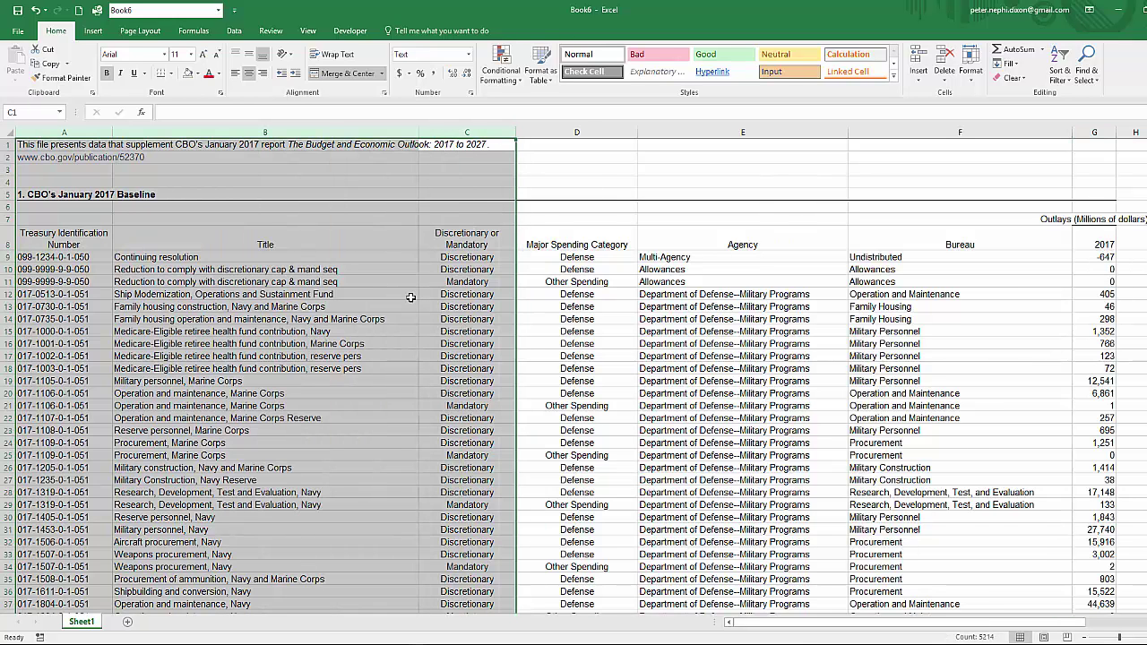
key(ctrl+minus)
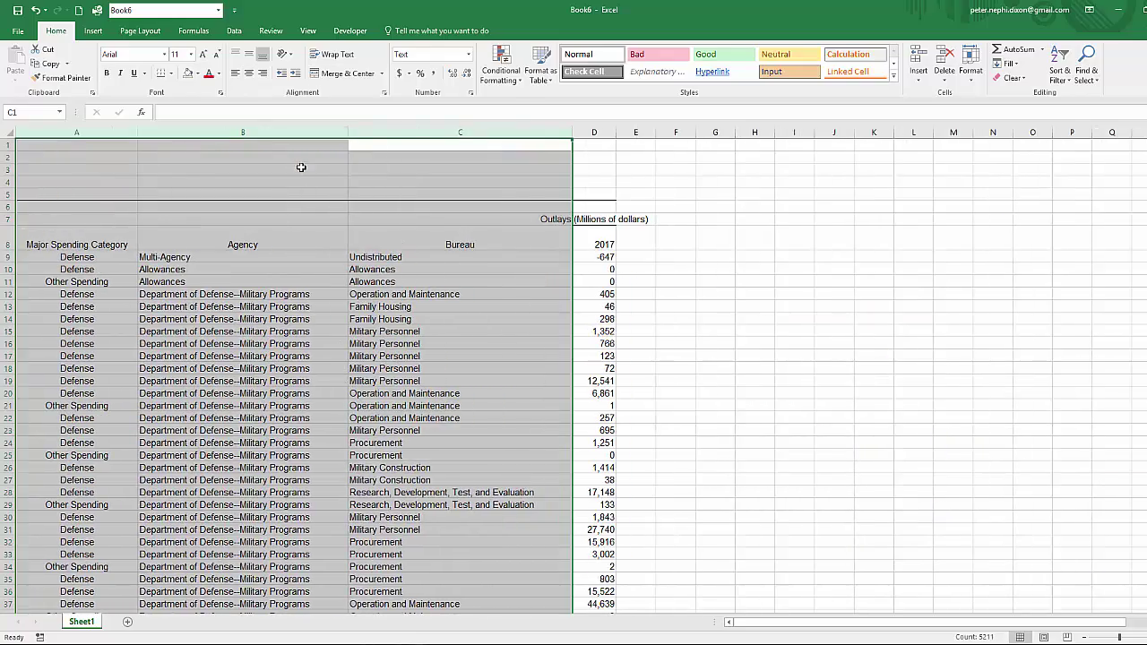
click(302, 168)
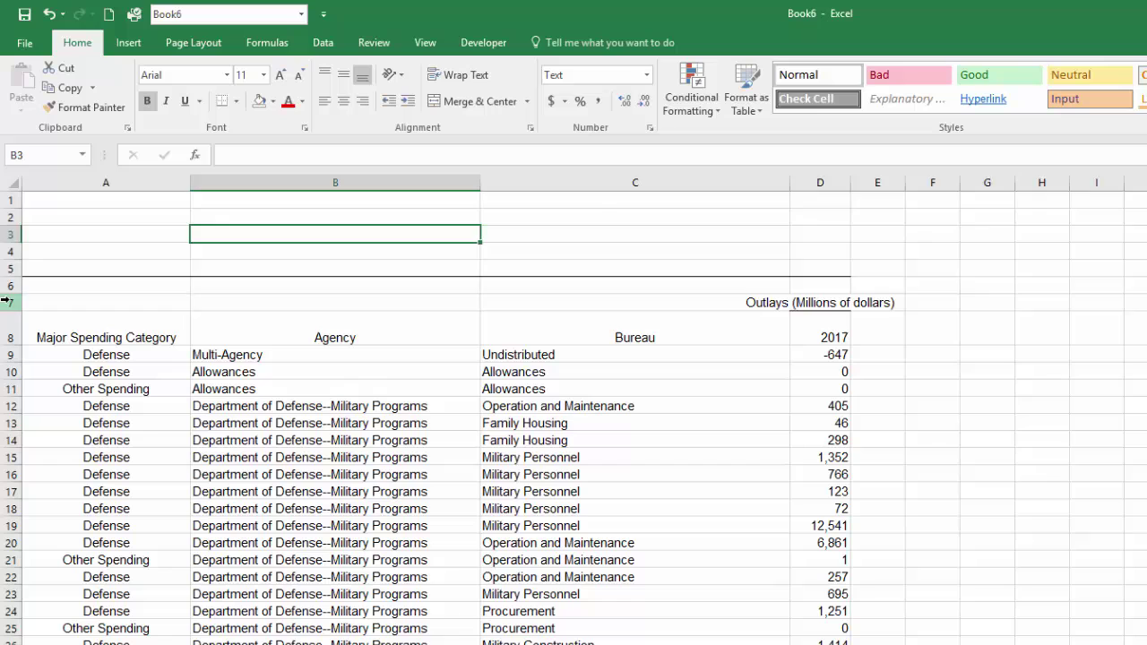
Delete rows 1 to 7 above the column headings
drag(8, 218, 8, 145)
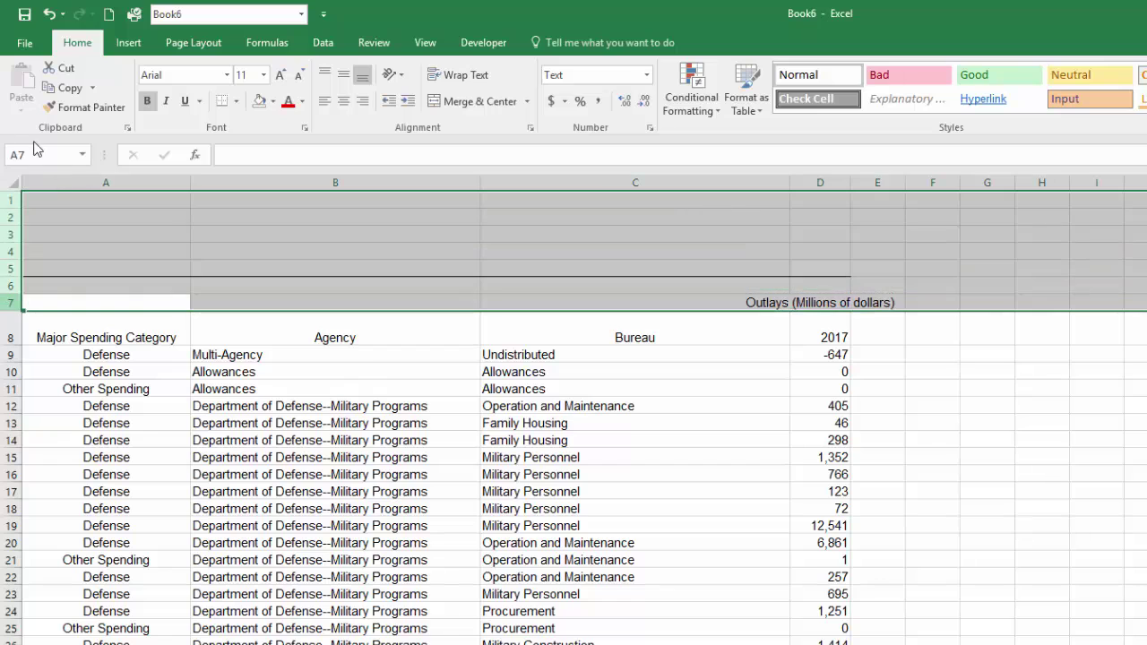
key(ctrl+minus)
click(1143, 423)
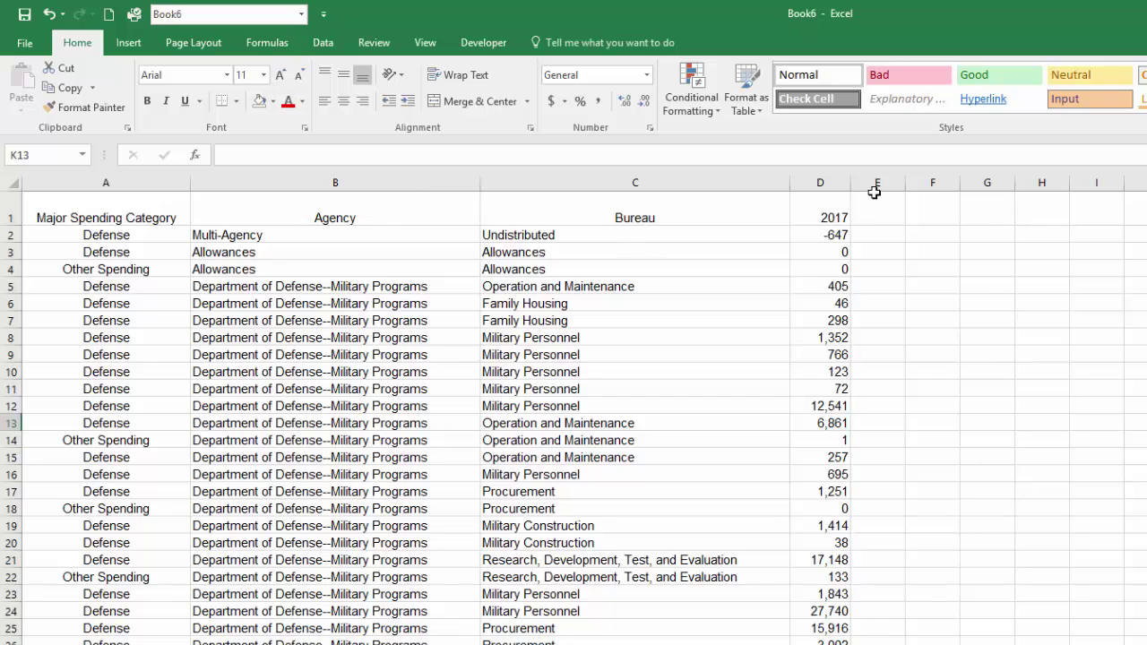
Change the 2017 column heading in D1 to "2017 Budget"
click(842, 208)
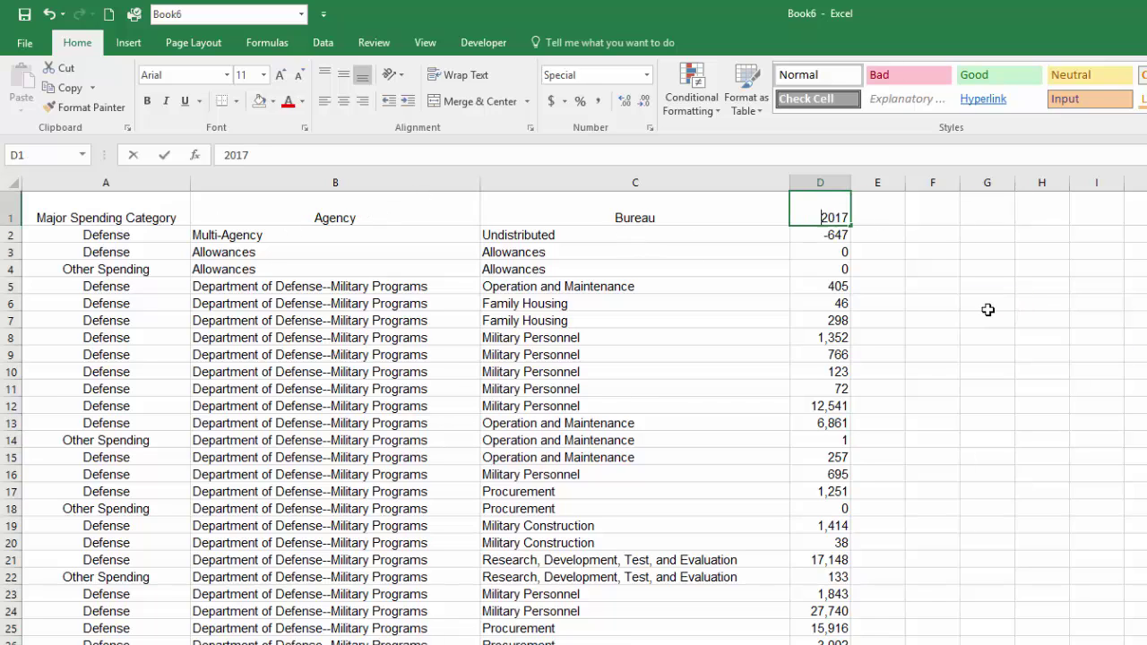
text(Budget)
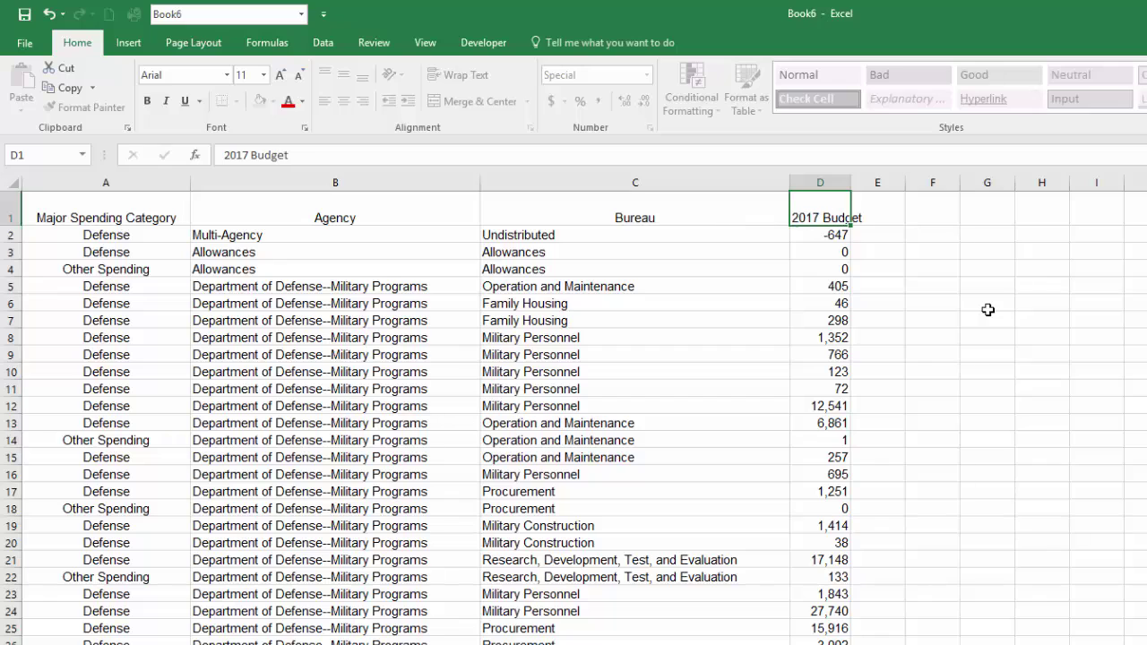
key(Return)
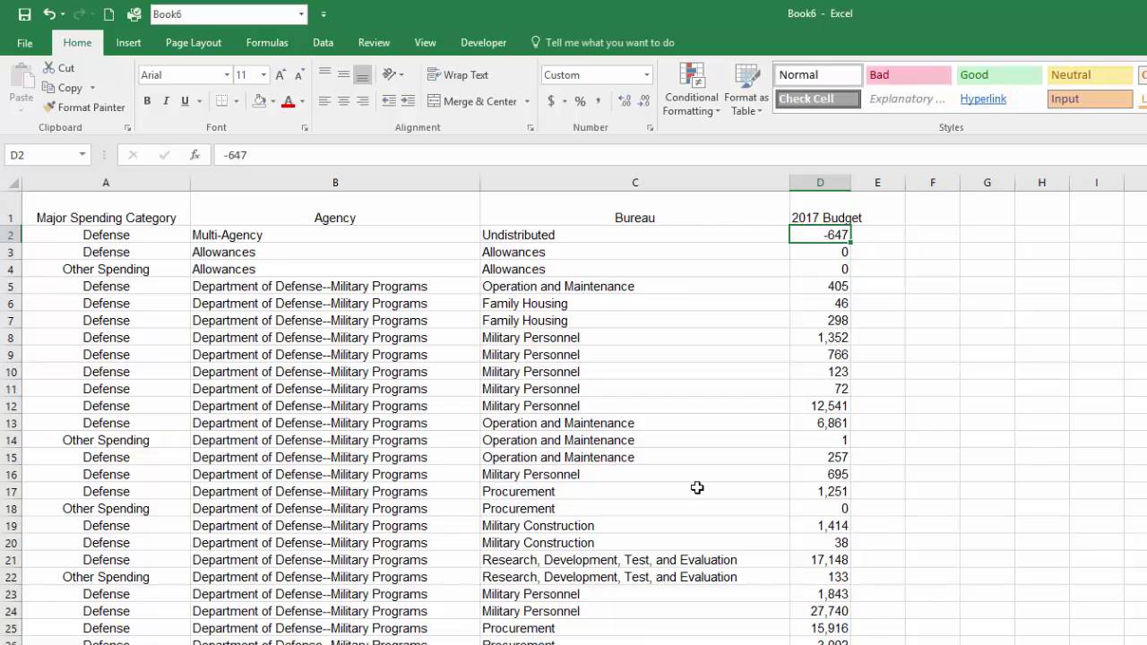
Insert a blank column before the 2017 Budget column and make it narrower
click(825, 181)
key(ctrl+shift+equal)
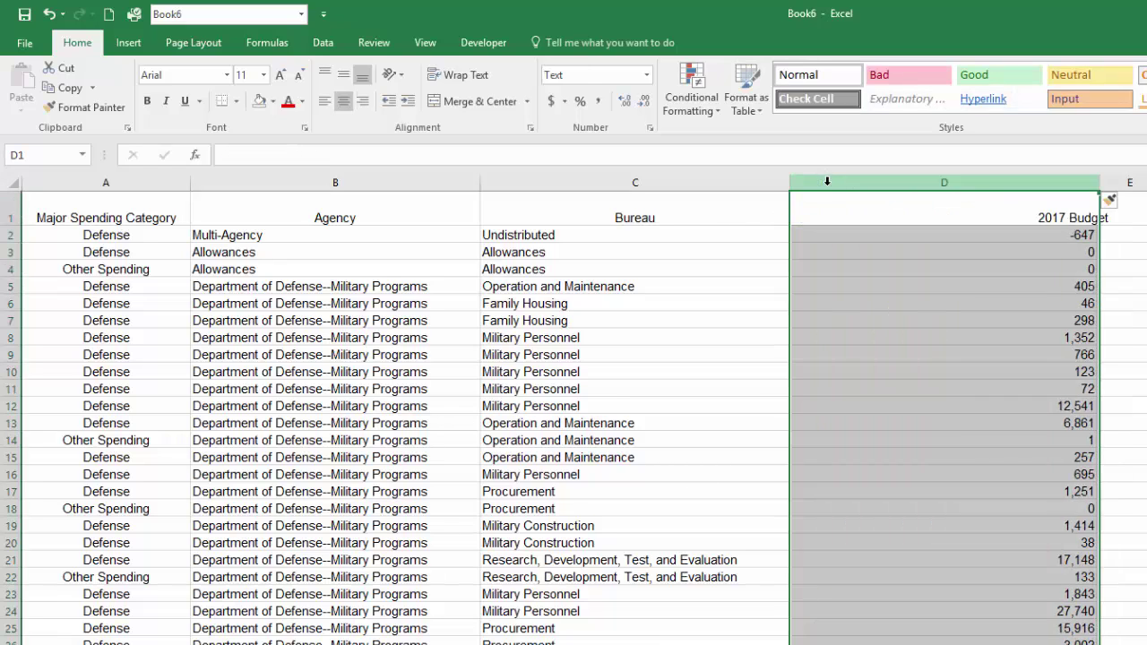
drag(941, 525, 941, 508)
drag(1100, 182, 957, 192)
Enter the heading "Budget Category" in cell D1 of the new column
click(911, 206)
text(My)
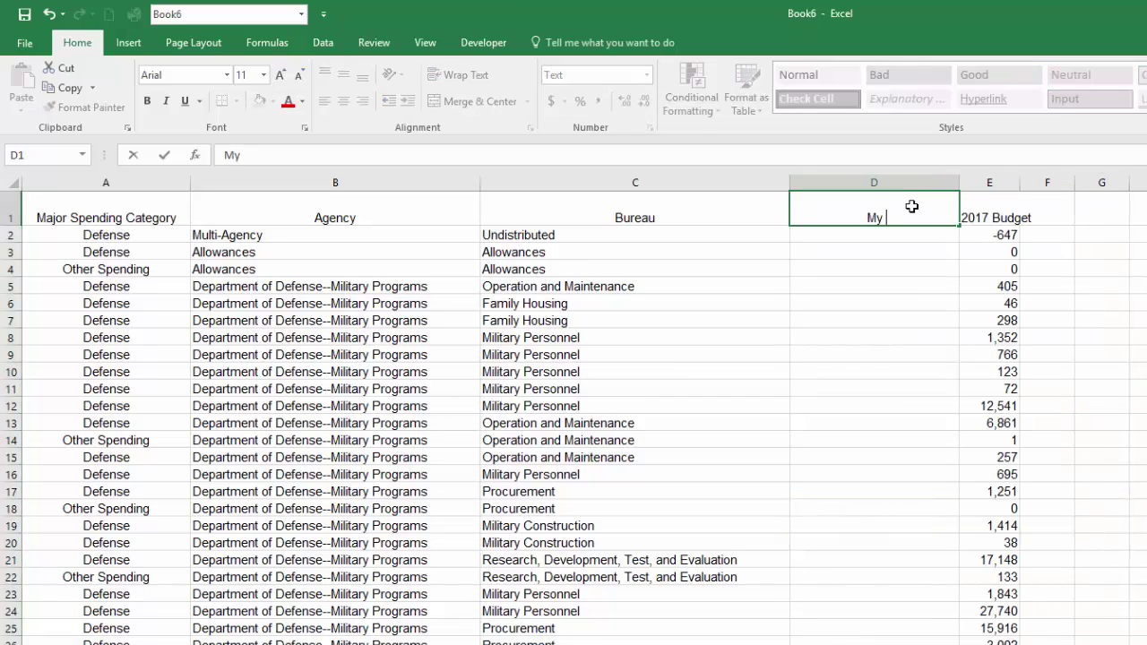
key(BackSpace)
text(Budget Cate)
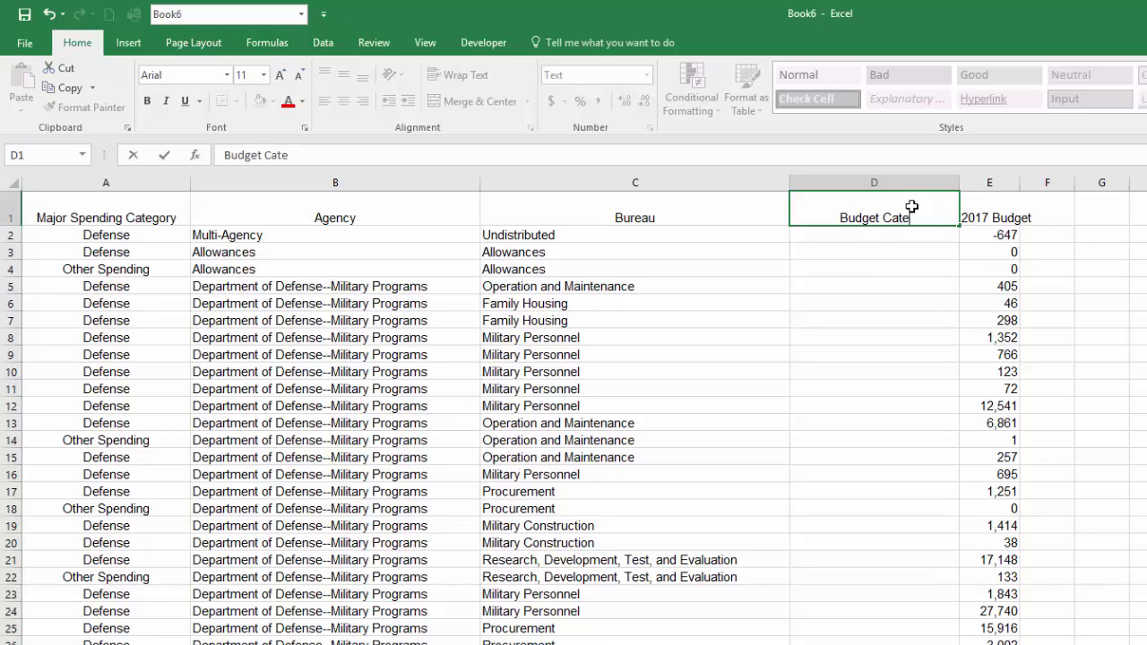
text(gory)
key(Return)
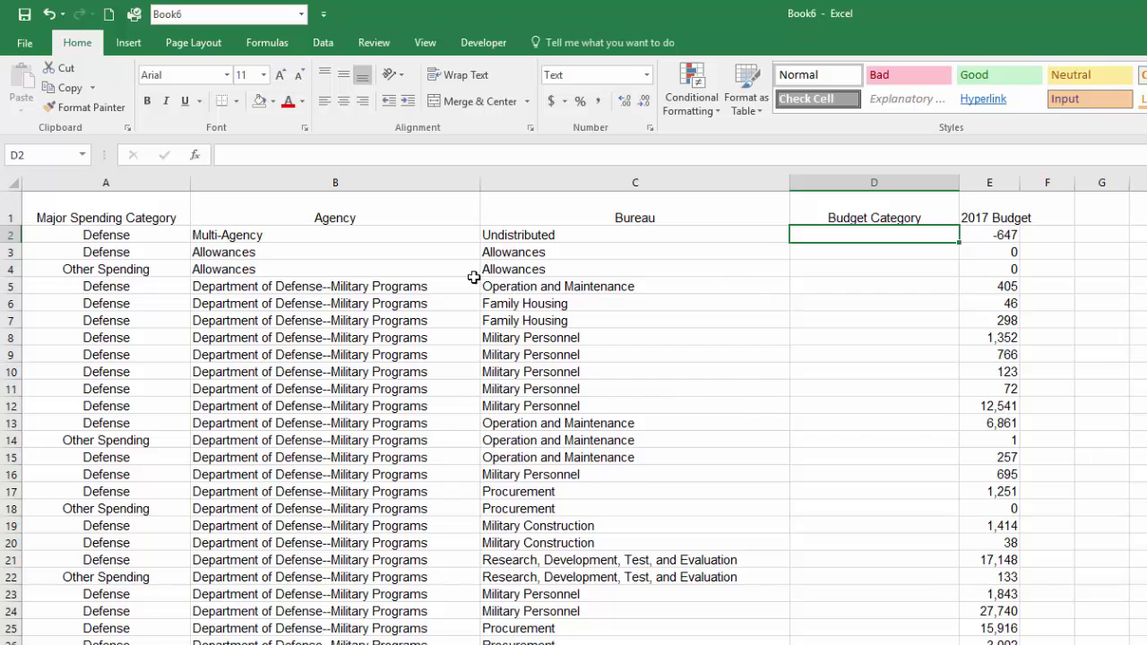
Turn on filtering for the heading row of the spending table
click(381, 211)
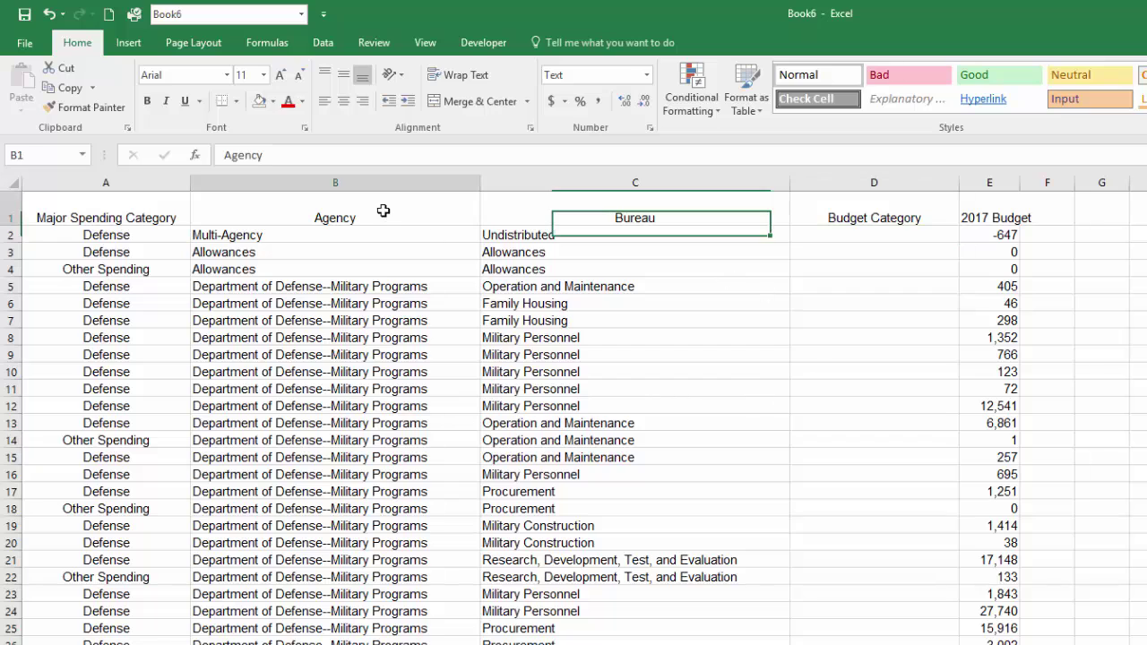
click(321, 45)
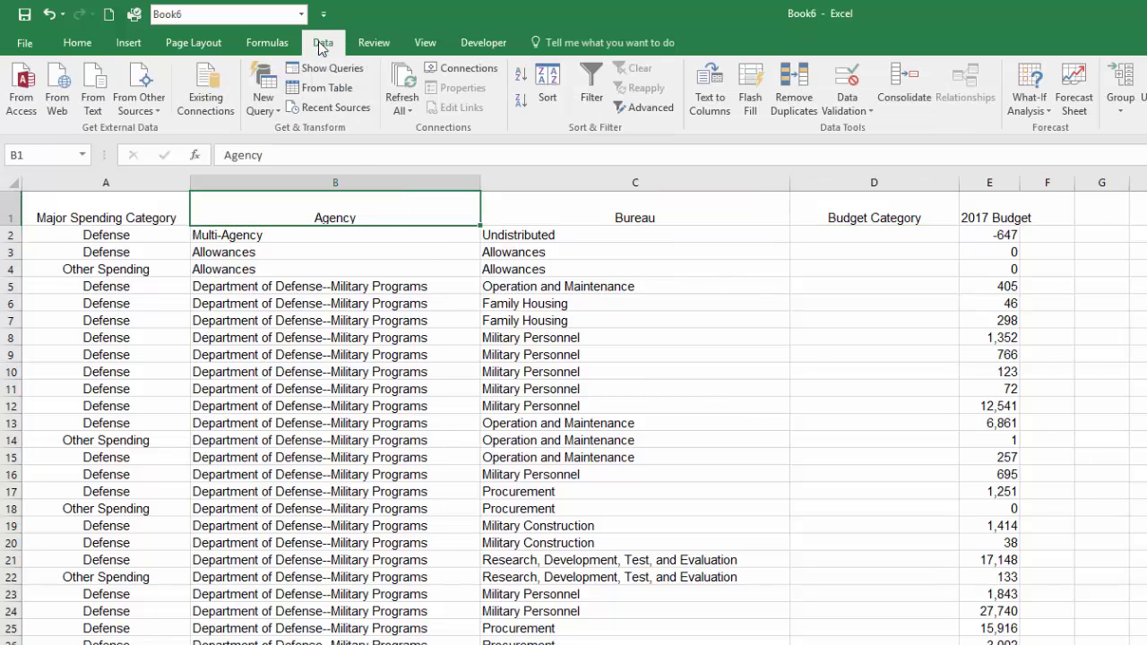
click(590, 85)
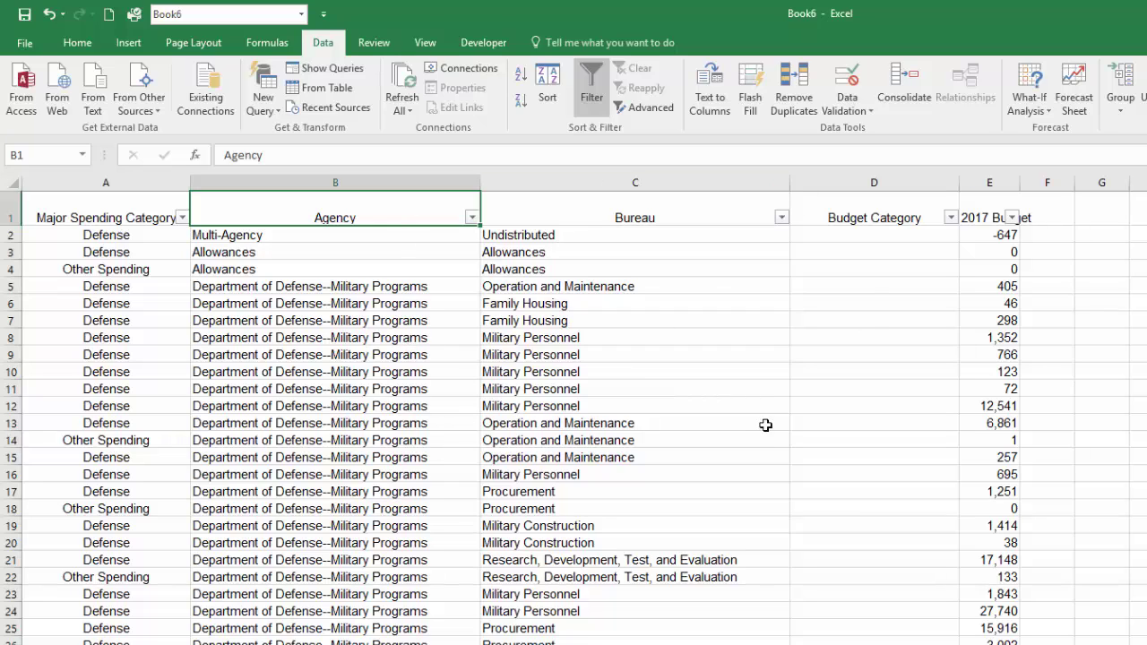
Filter the Major Spending Category column to show only Net Interest rows
click(183, 218)
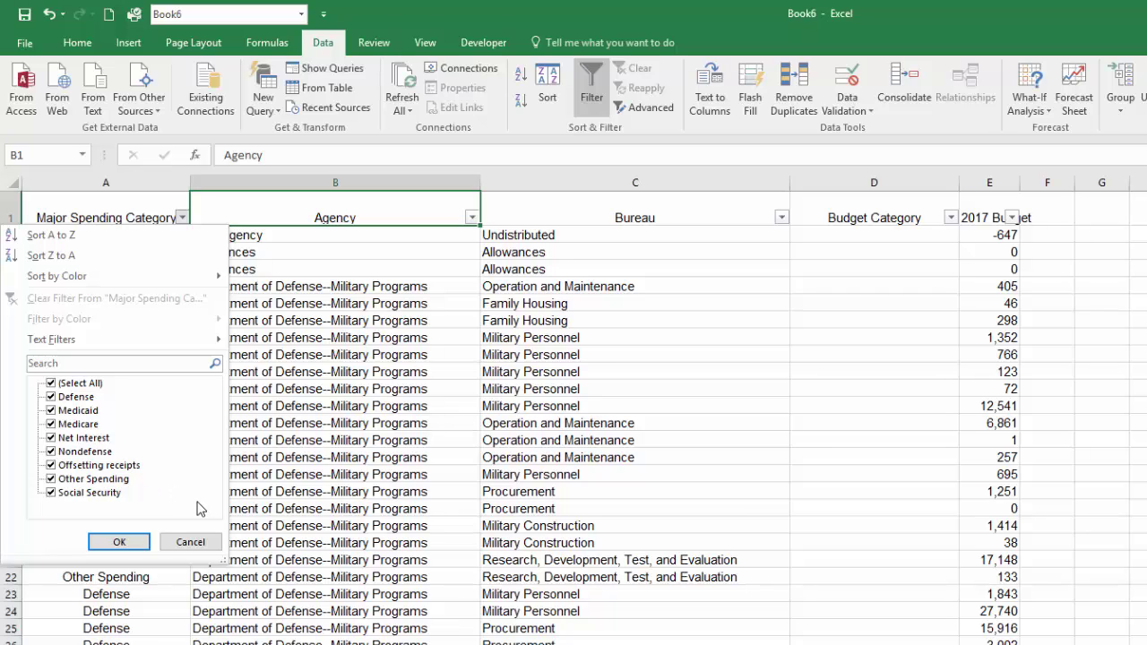
click(50, 385)
click(50, 386)
click(52, 437)
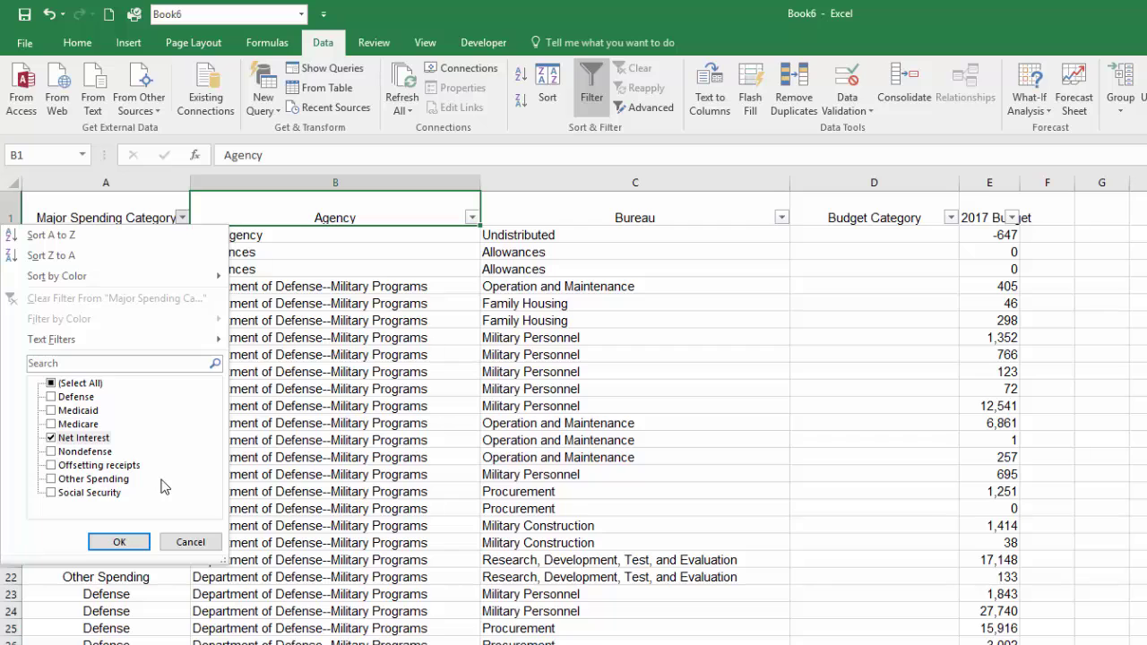
click(122, 547)
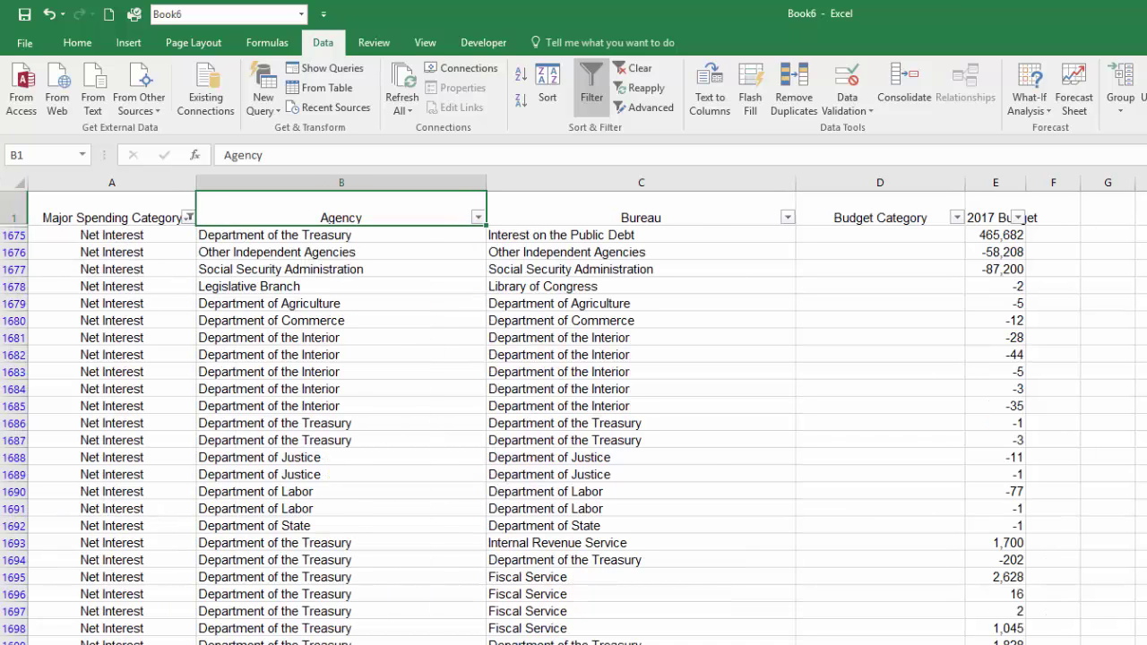
Enter "Interest" as the Budget Category in D1675, the first filtered Net Interest row
click(862, 233)
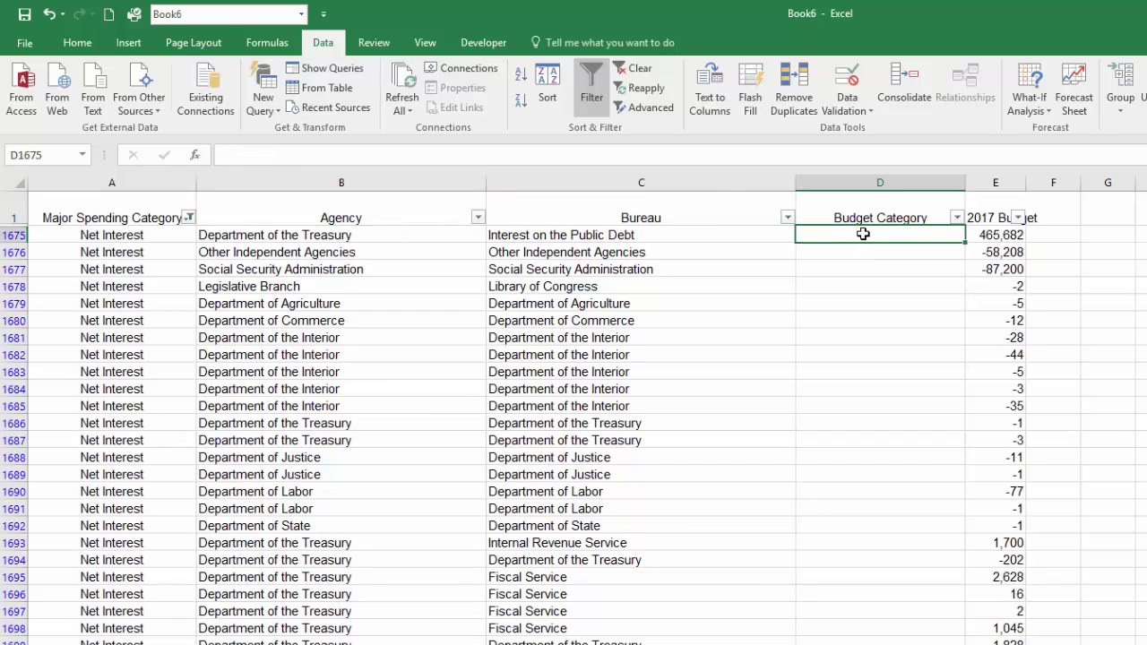
text(Interest)
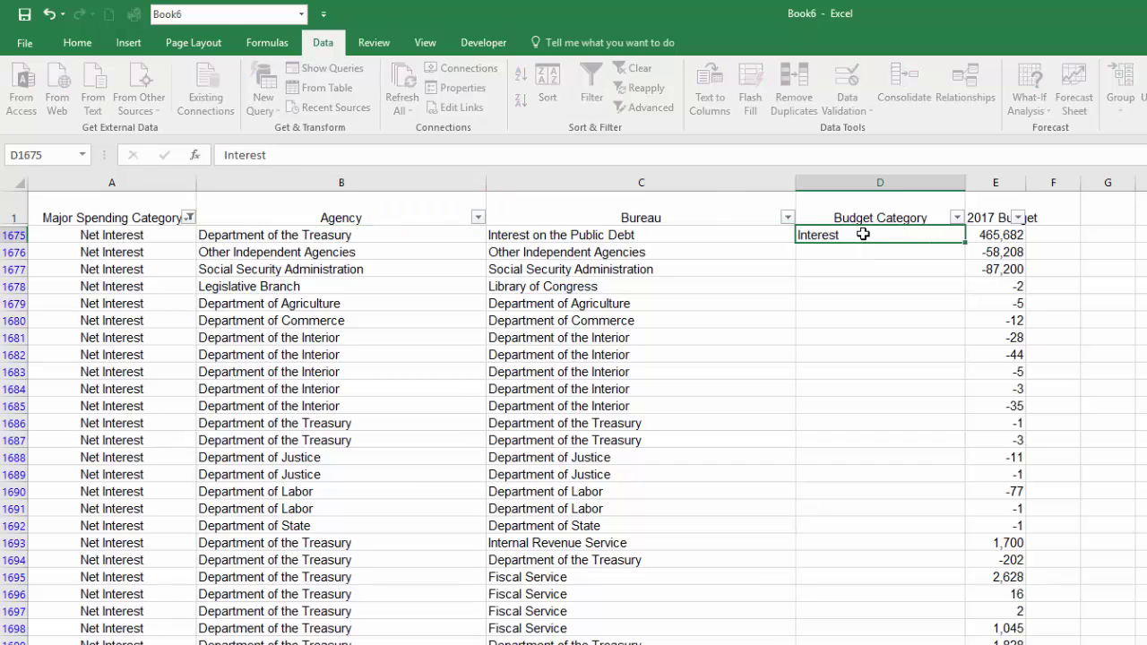
key(Return)
key(Up)
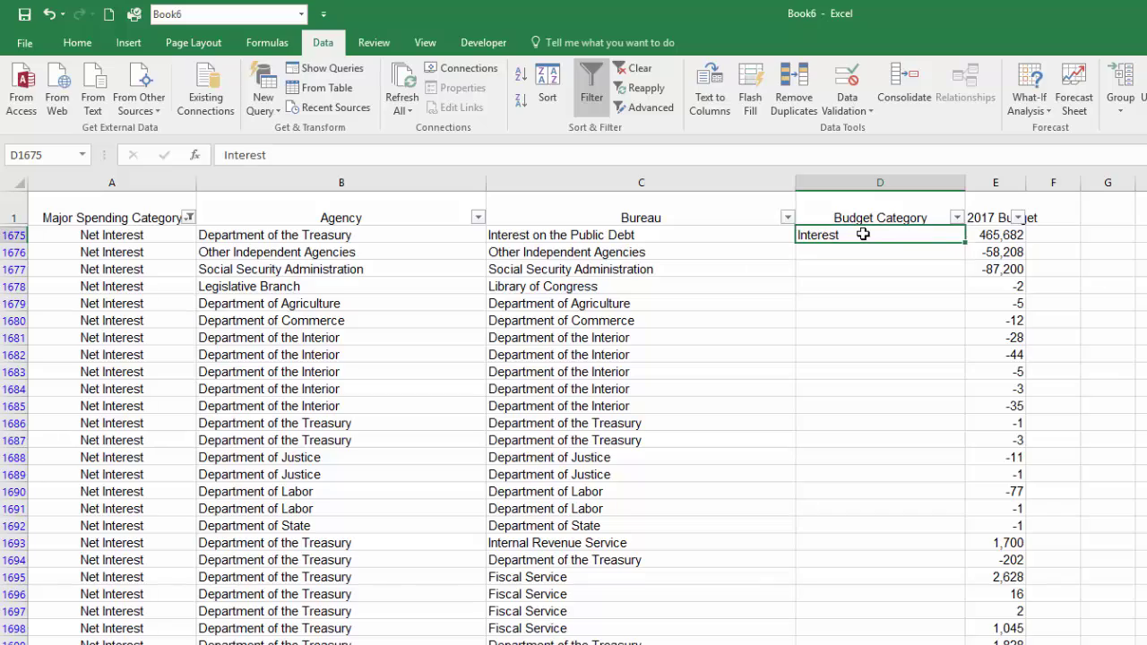
Fill the Interest entry down the Budget Category column for all remaining filtered Net Interest rows, through row 1724
key(Left)
key(ctrl+Down)
key(Right)
key(ctrl+shift+Up)
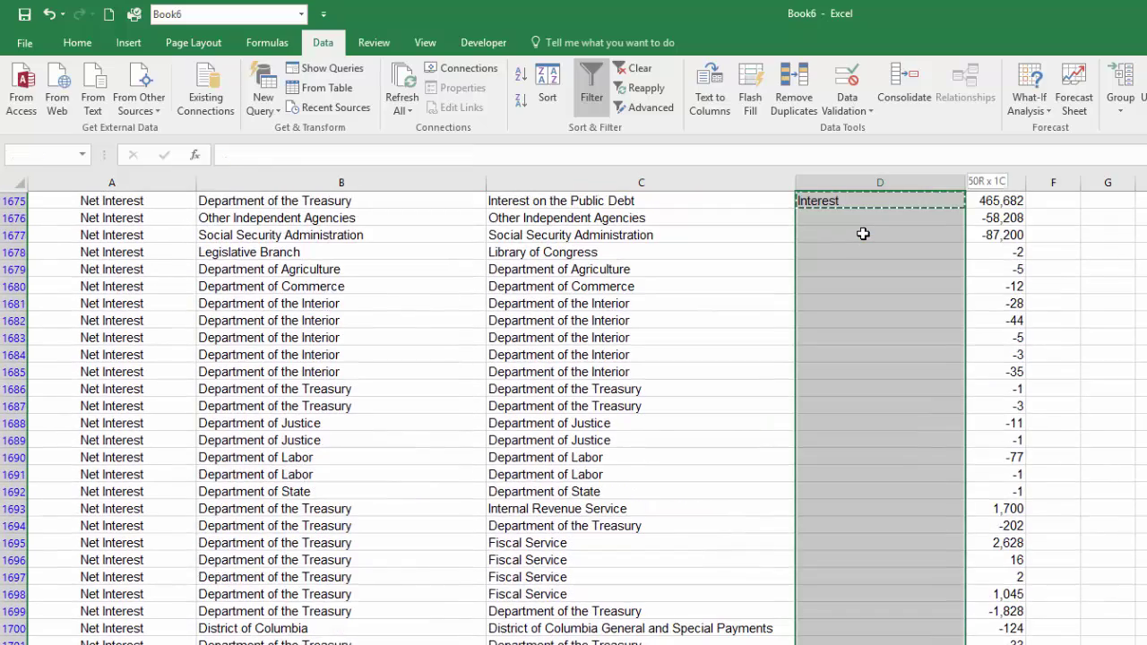
key(ctrl+d)
key(Up)
key(Up)
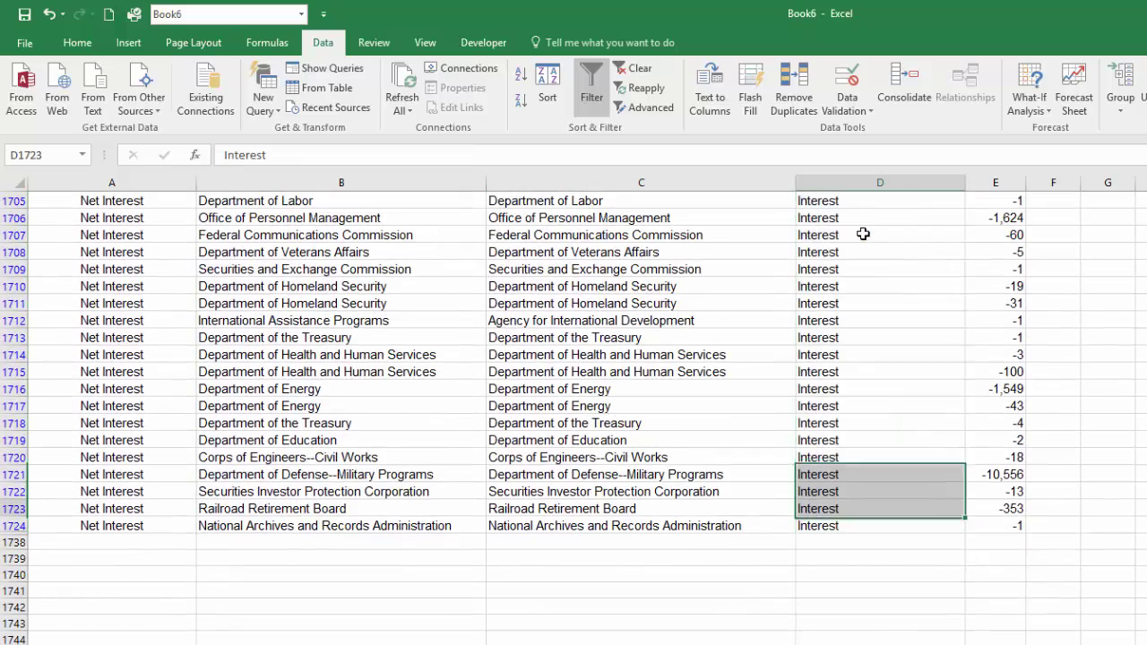
key(ctrl+Up)
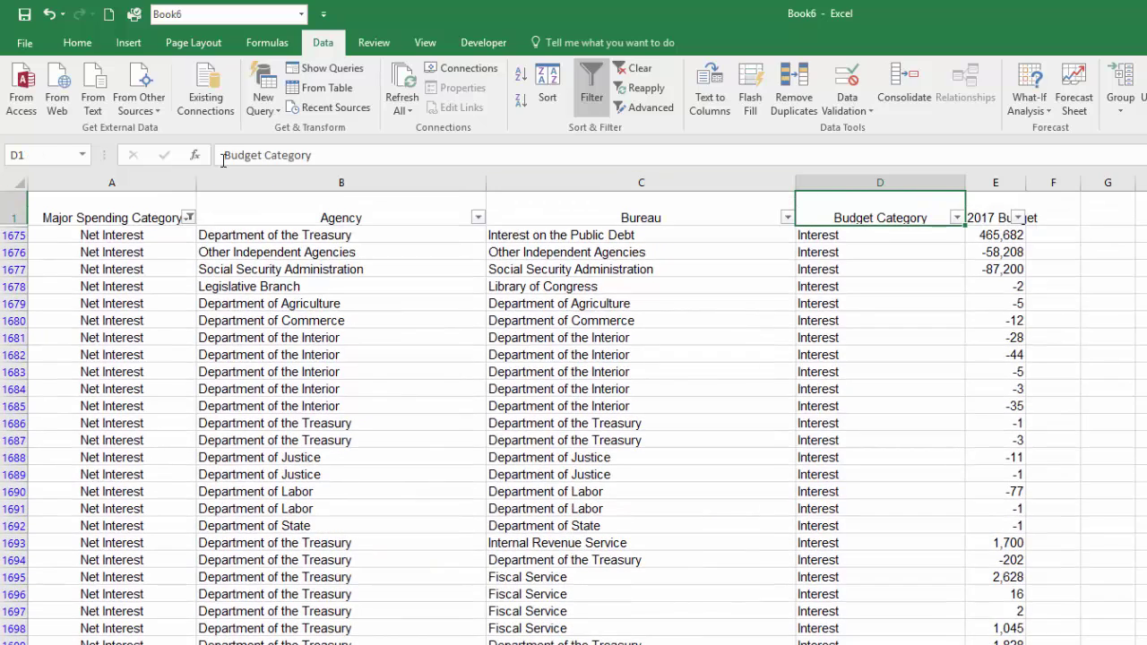
Show all major spending categories again and check where the Interest entries begin in the Budget Category column
click(189, 218)
click(79, 383)
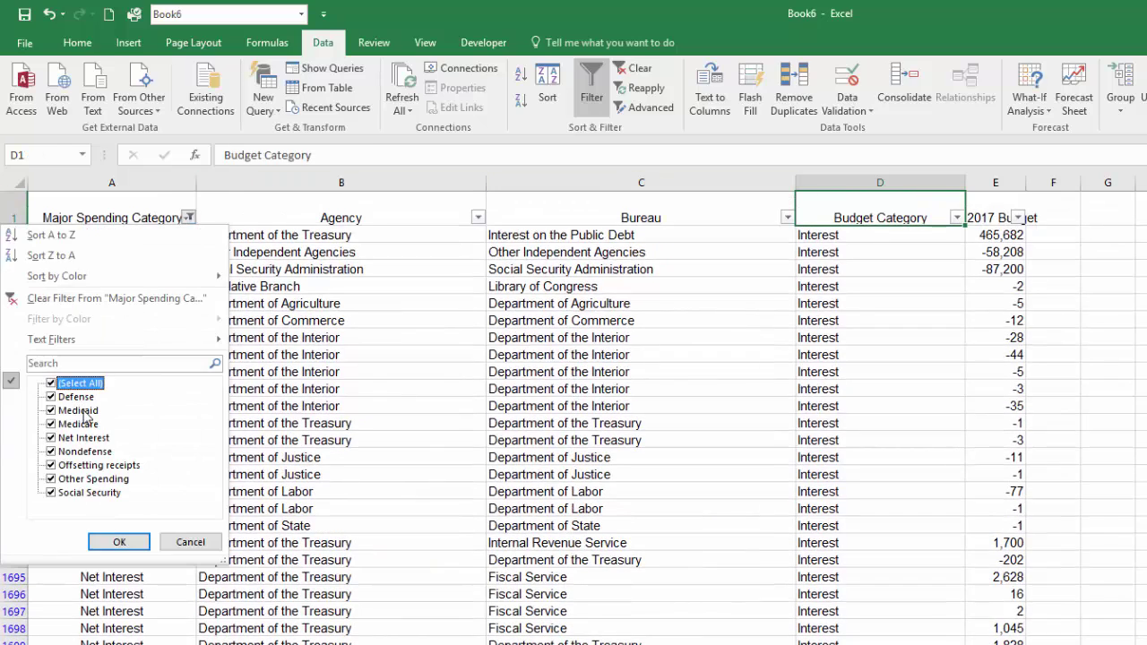
click(119, 542)
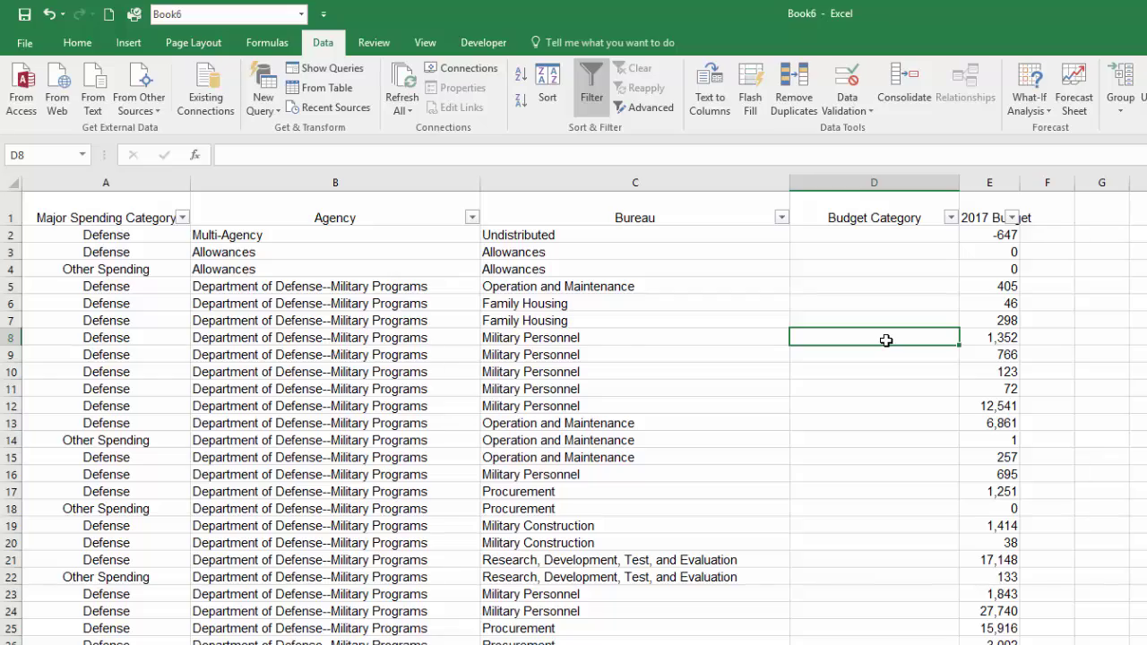
key(ctrl+Down)
scroll(895, 376, down, 10)
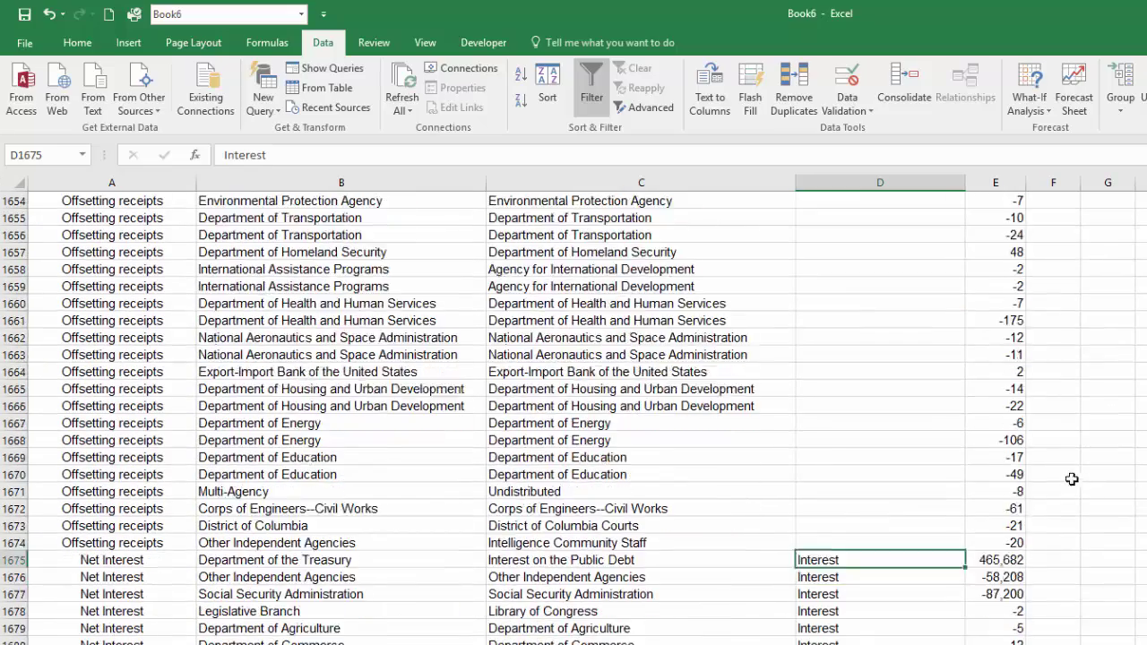
scroll(906, 394, up, 5)
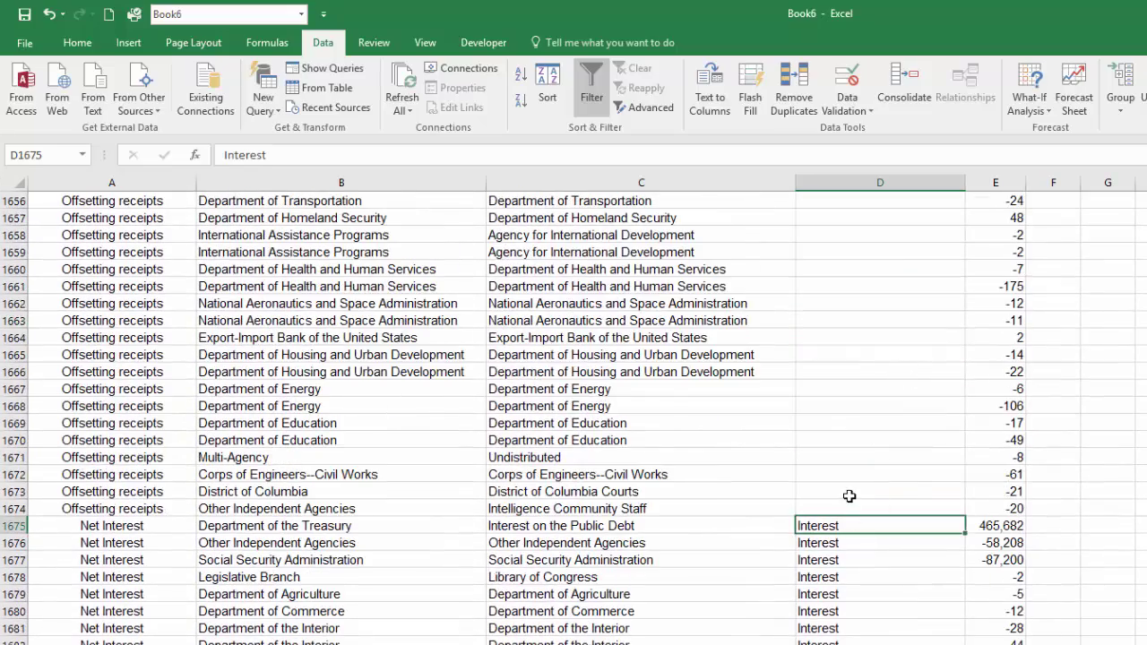
click(849, 495)
key(ctrl+Up)
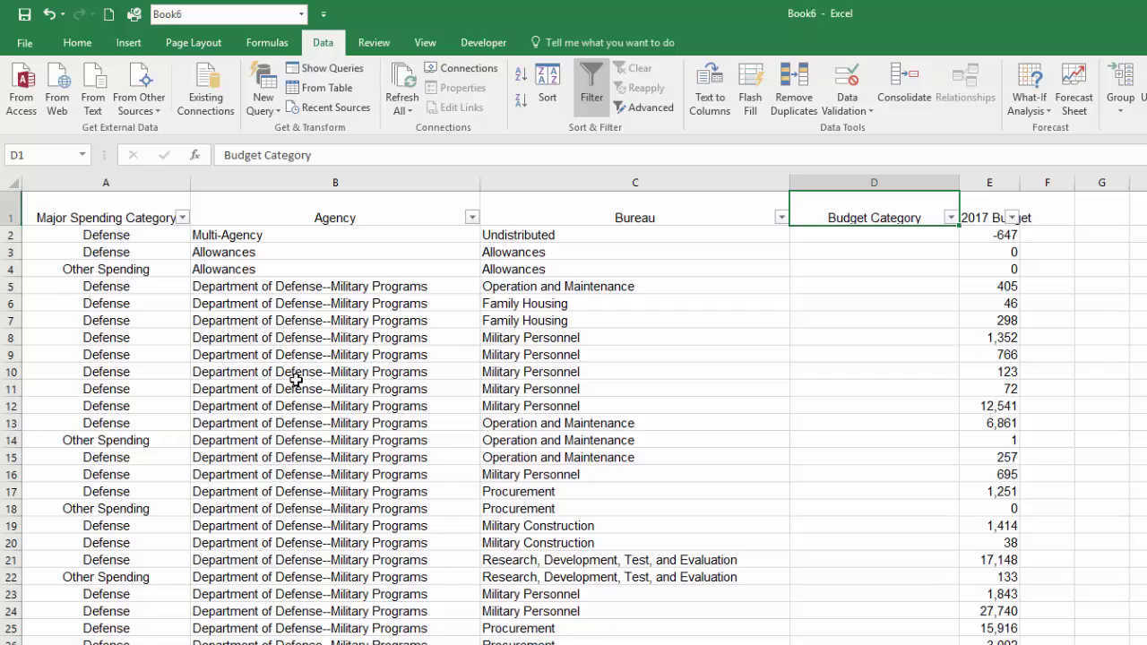
Filter the Major Spending Category column to show only Defense rows
click(183, 218)
click(51, 383)
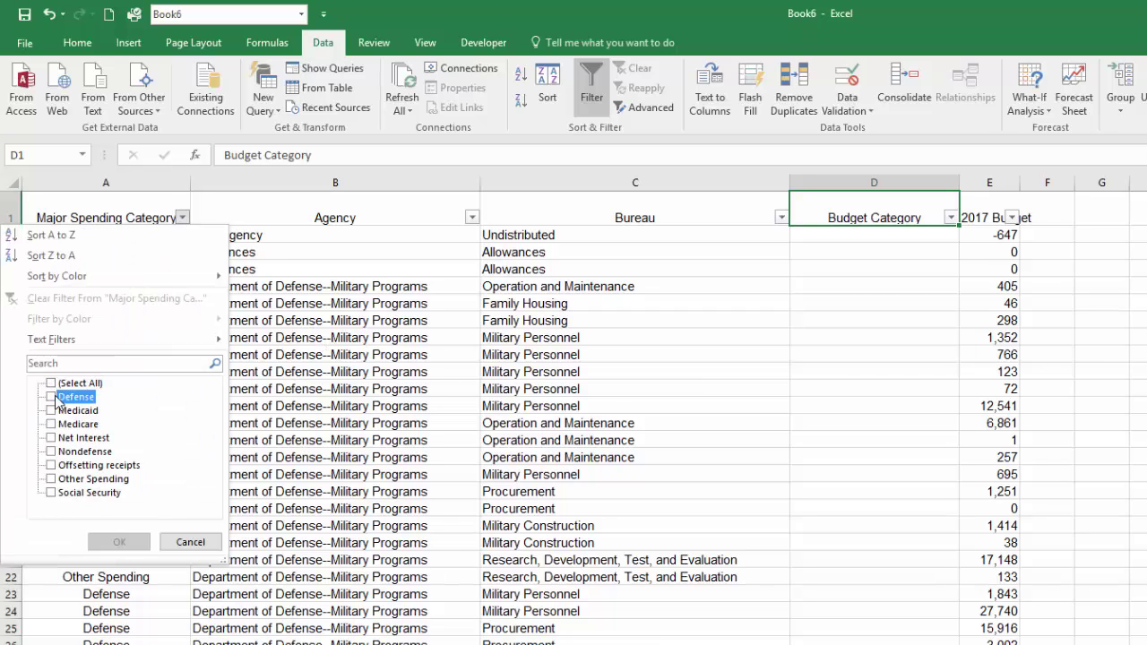
click(55, 398)
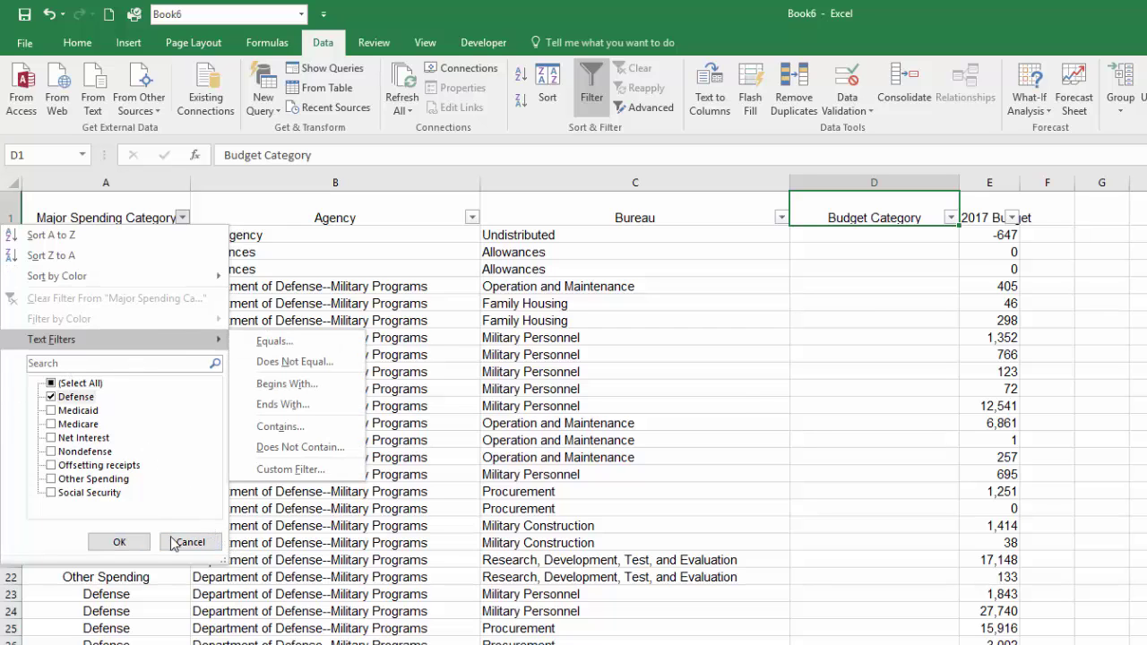
click(120, 542)
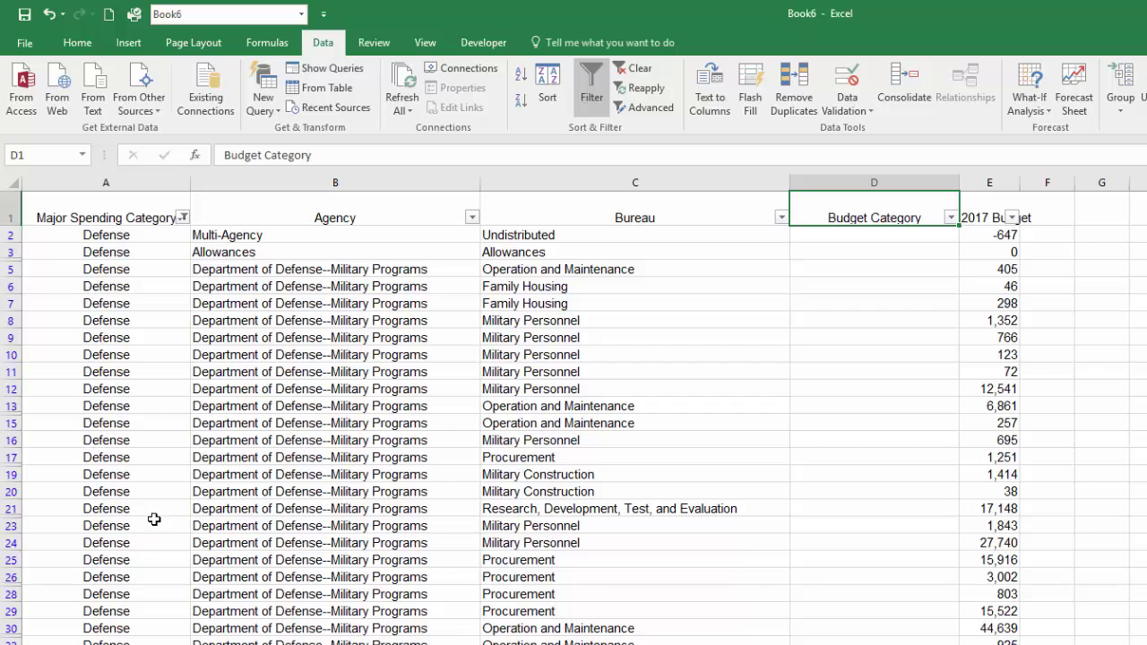
Enter "Defense" as the Budget Category in D2, the first filtered Defense row
click(866, 236)
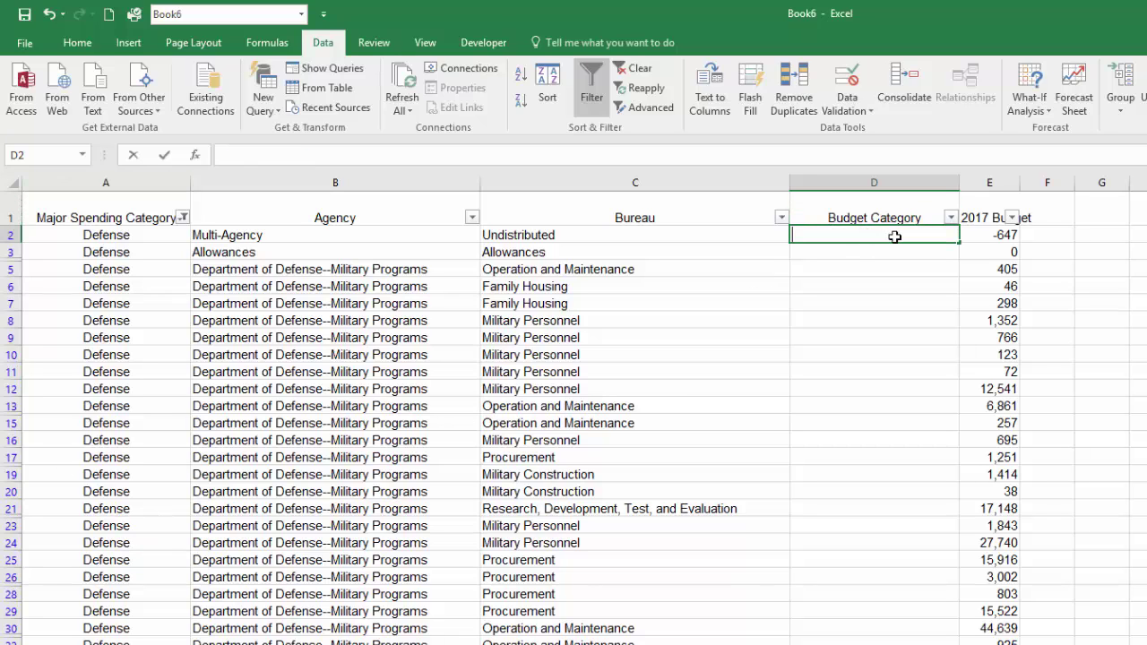
text(Defense)
key(Return)
click(894, 236)
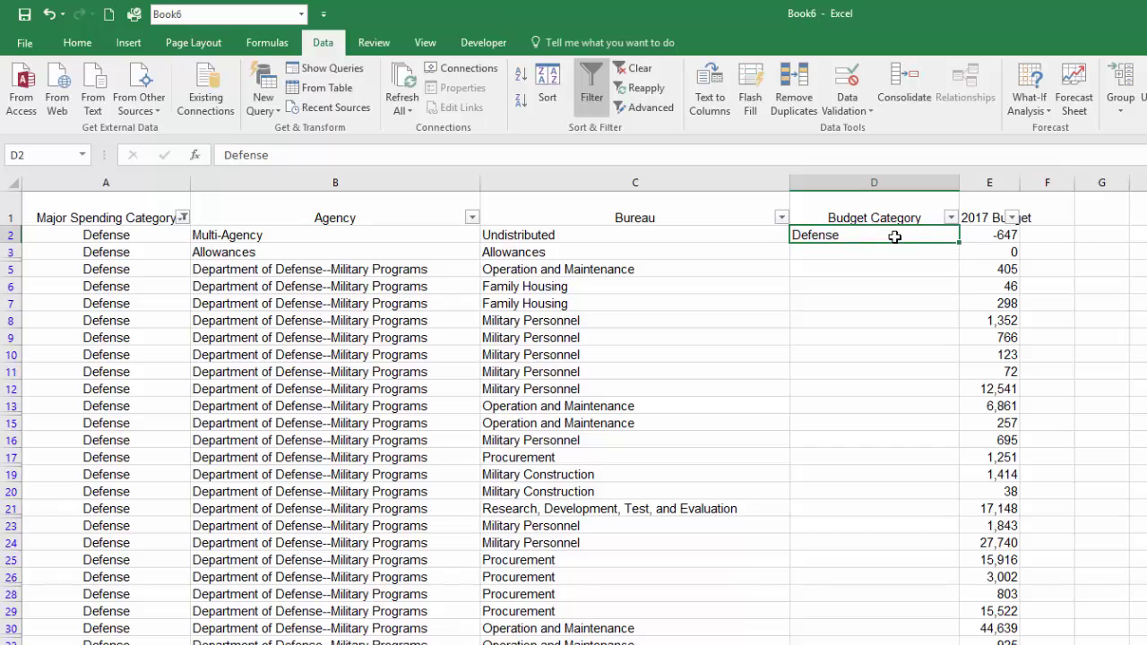
Copy the Defense entry from D2 down the Budget Category column to all remaining filtered Defense rows
key(ctrl+c)
key(Left)
key(ctrl+Down)
key(Right)
key(ctrl+shift+Up)
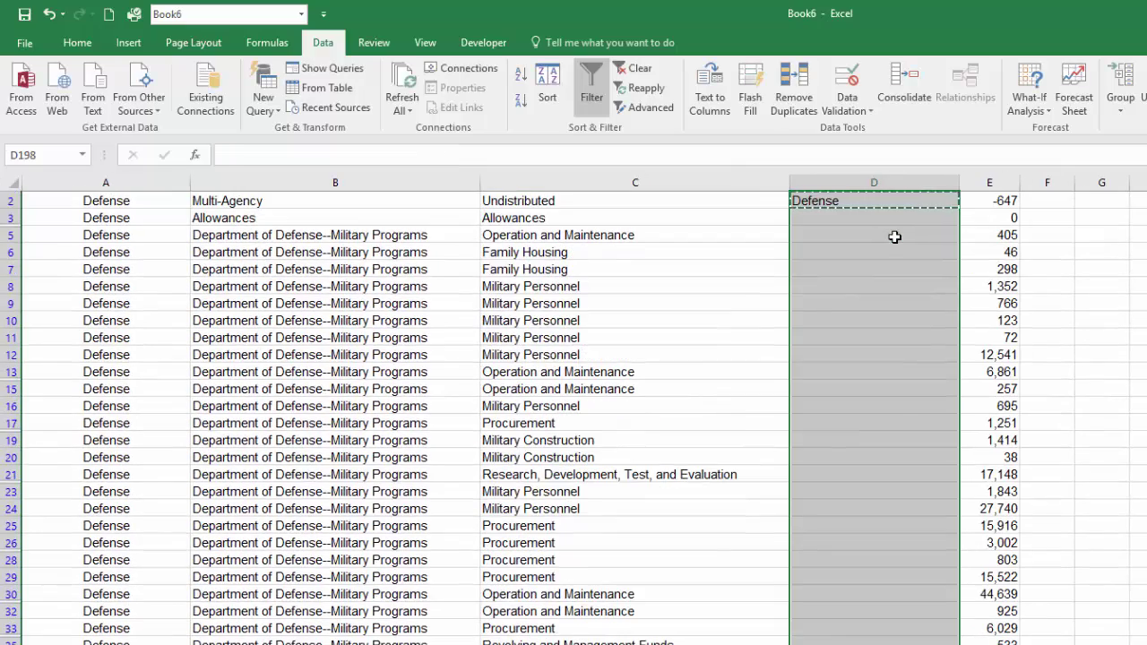
key(ctrl+v)
key(ctrl+Up)
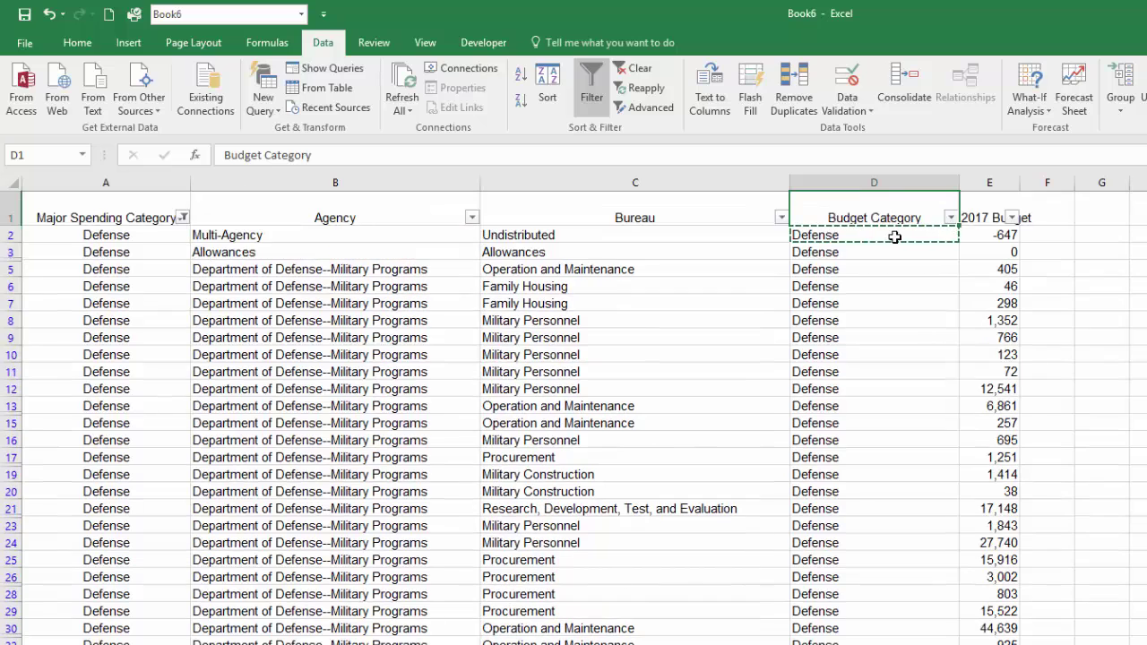
Reselect every value in the Major Spending Category filter so all rows of the table are shown
click(688, 316)
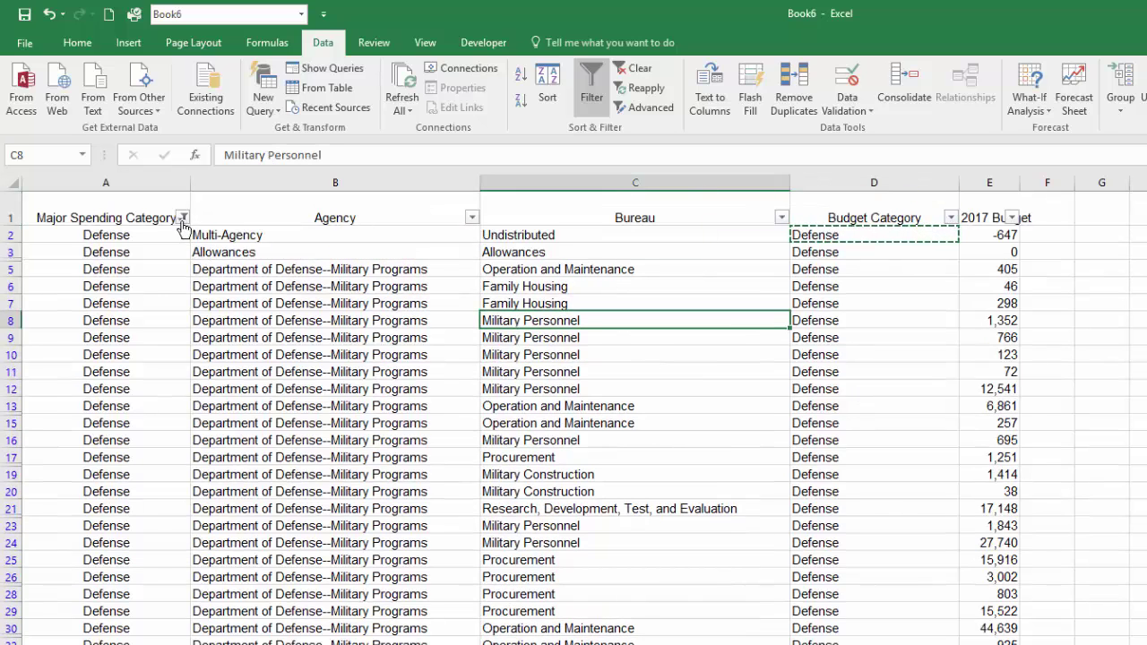
click(183, 217)
click(51, 382)
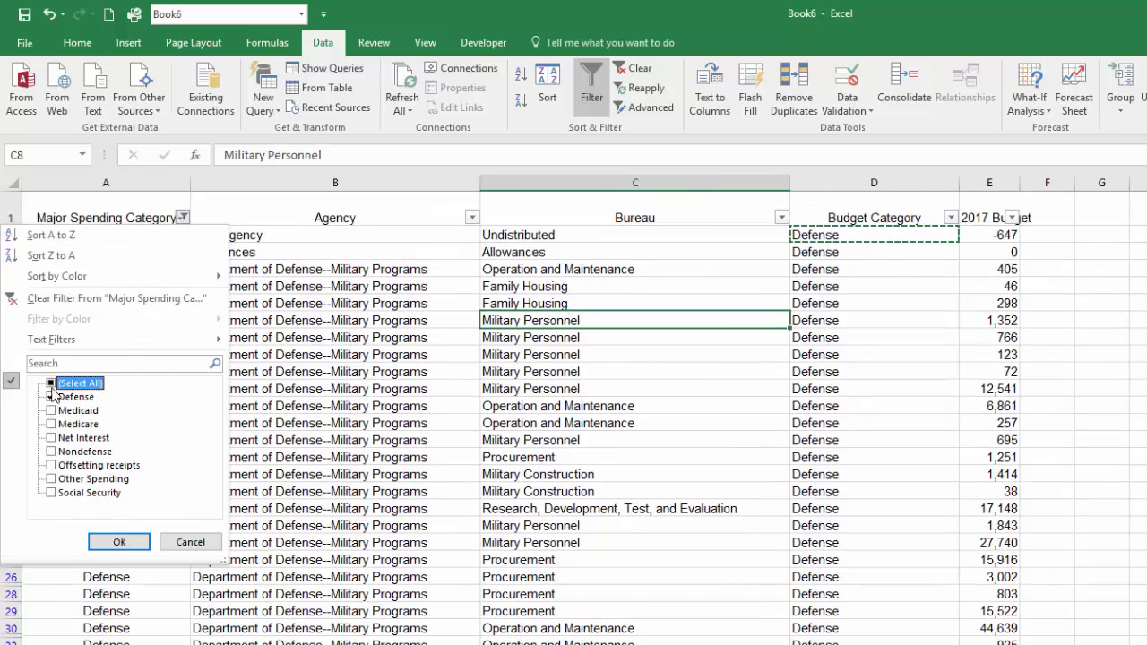
click(112, 546)
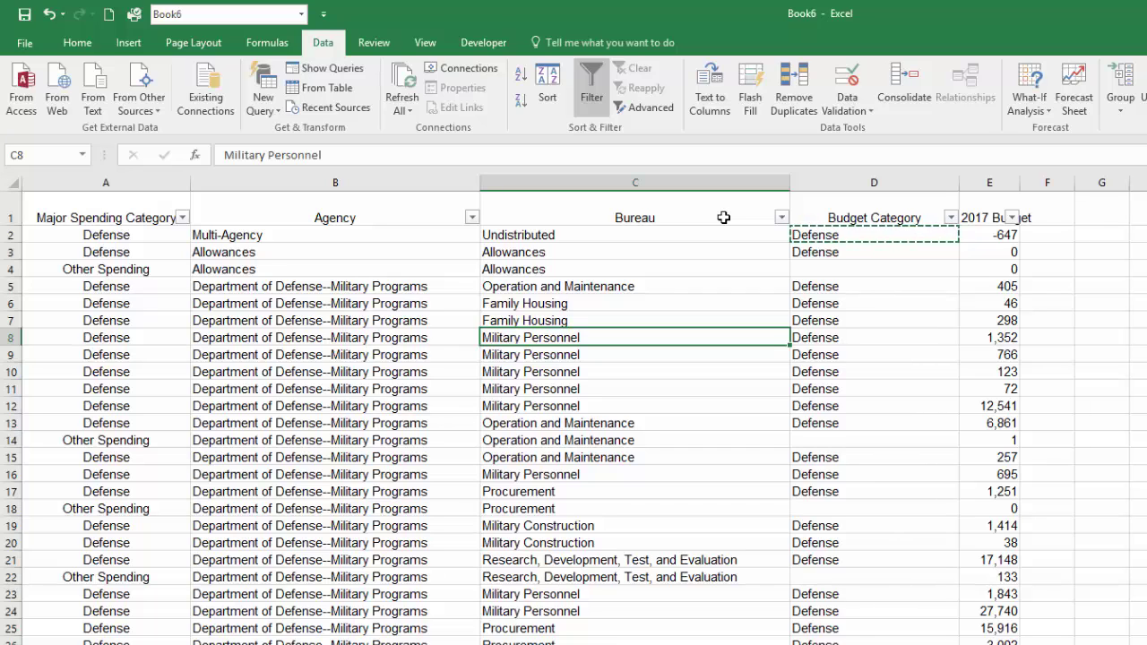
Filter the Bureau column to the bureaus matching the search text "vet"
click(781, 220)
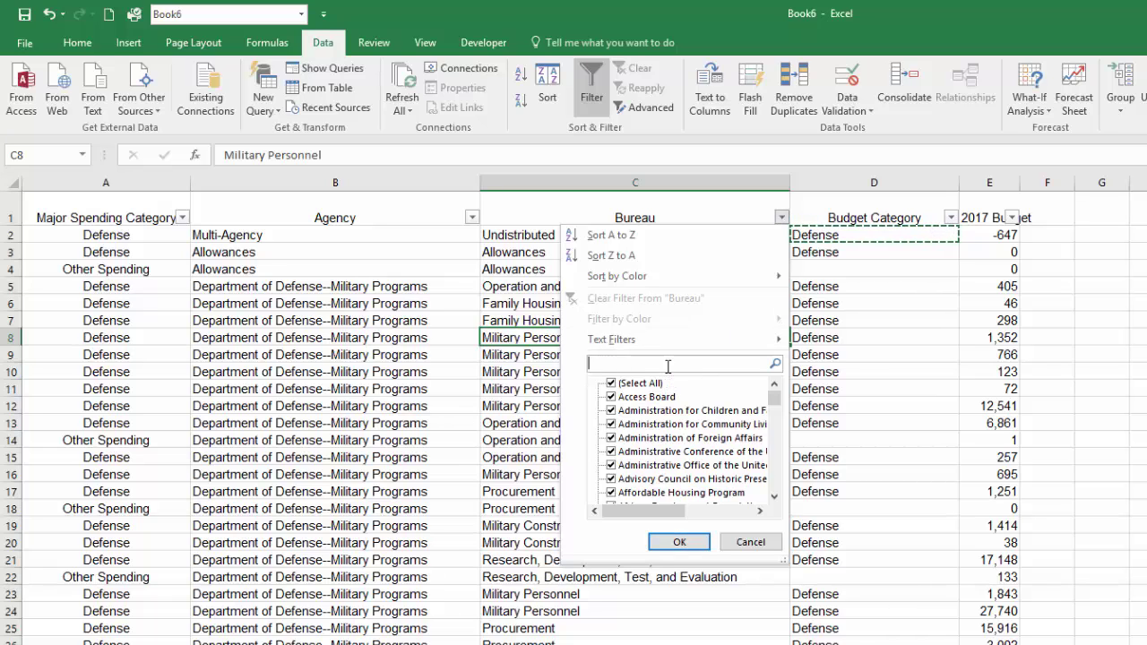
text(vet)
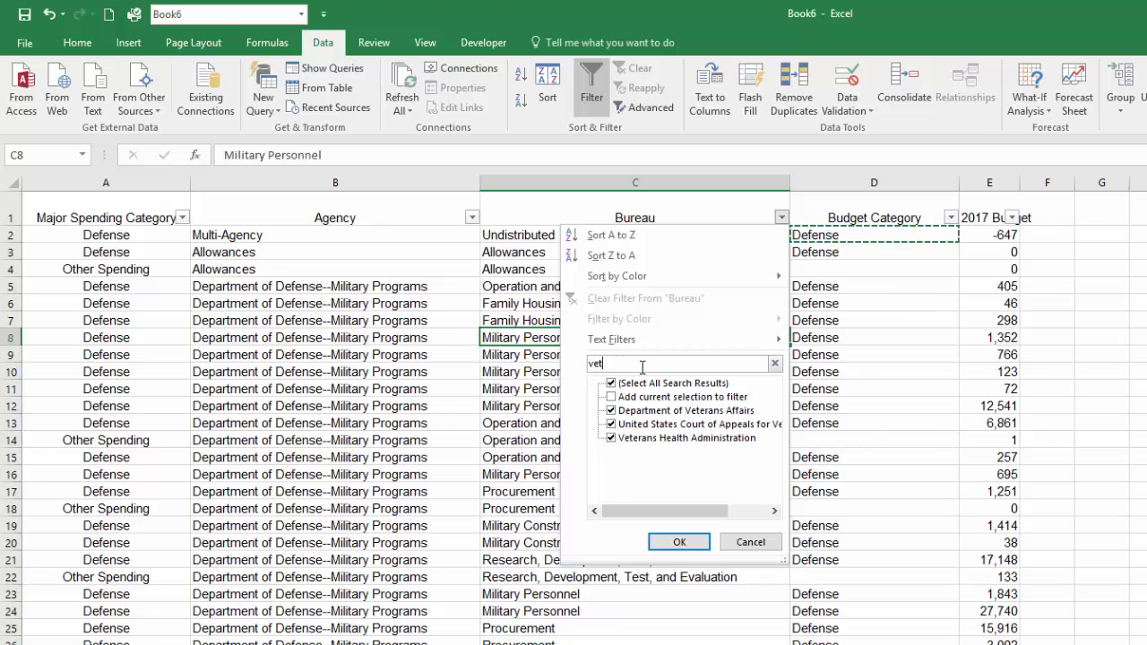
click(679, 541)
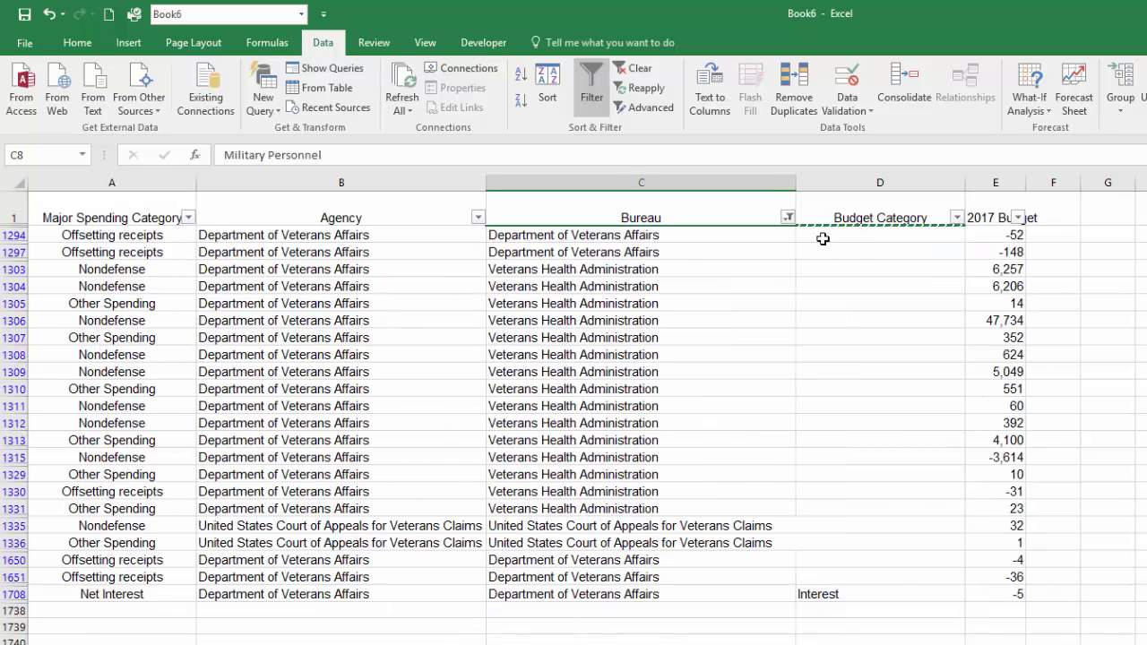
Enter "Defense" as the Budget Category in D1294, the first filtered veterans row
click(861, 238)
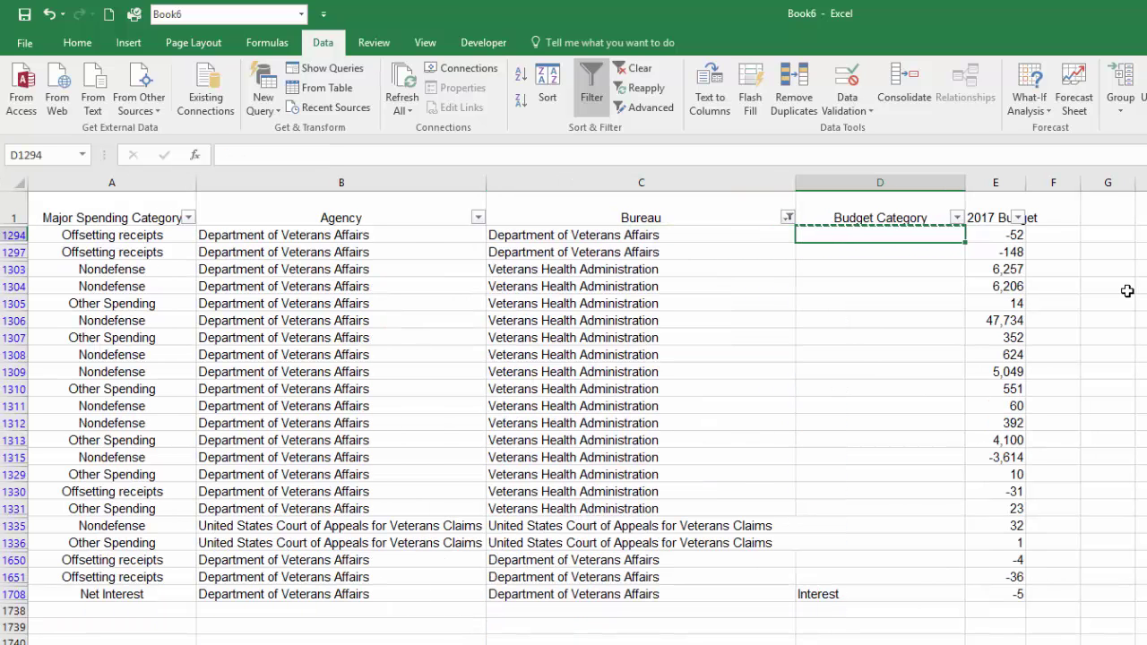
text(V)
key(BackSpace)
text(Def)
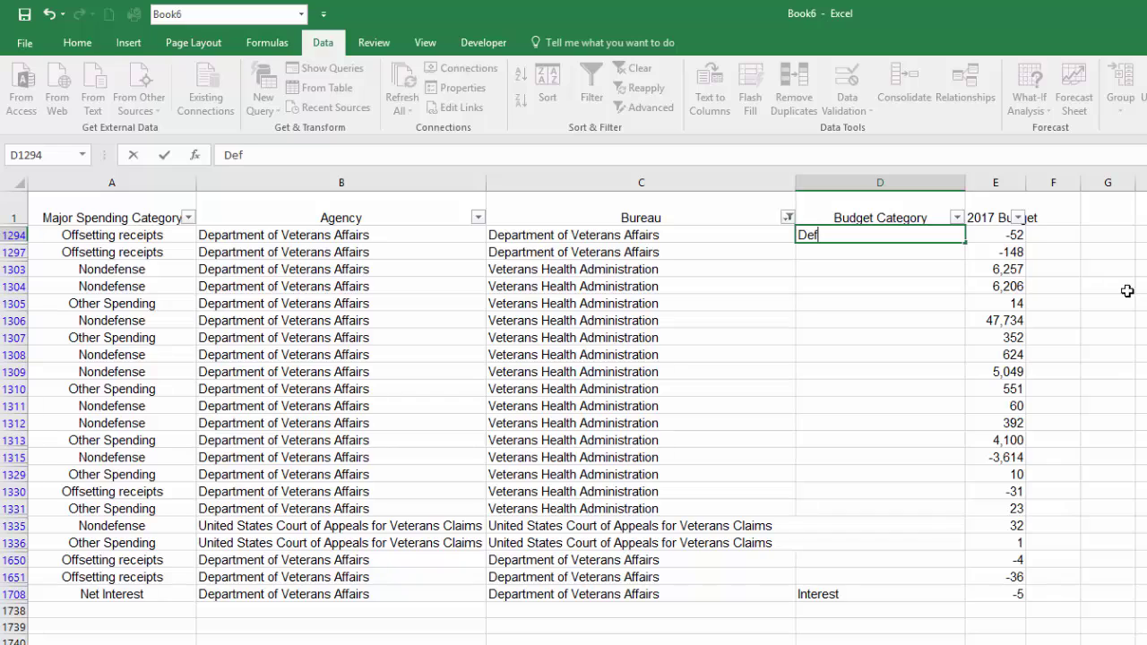
text(ense)
key(ctrl+Return)
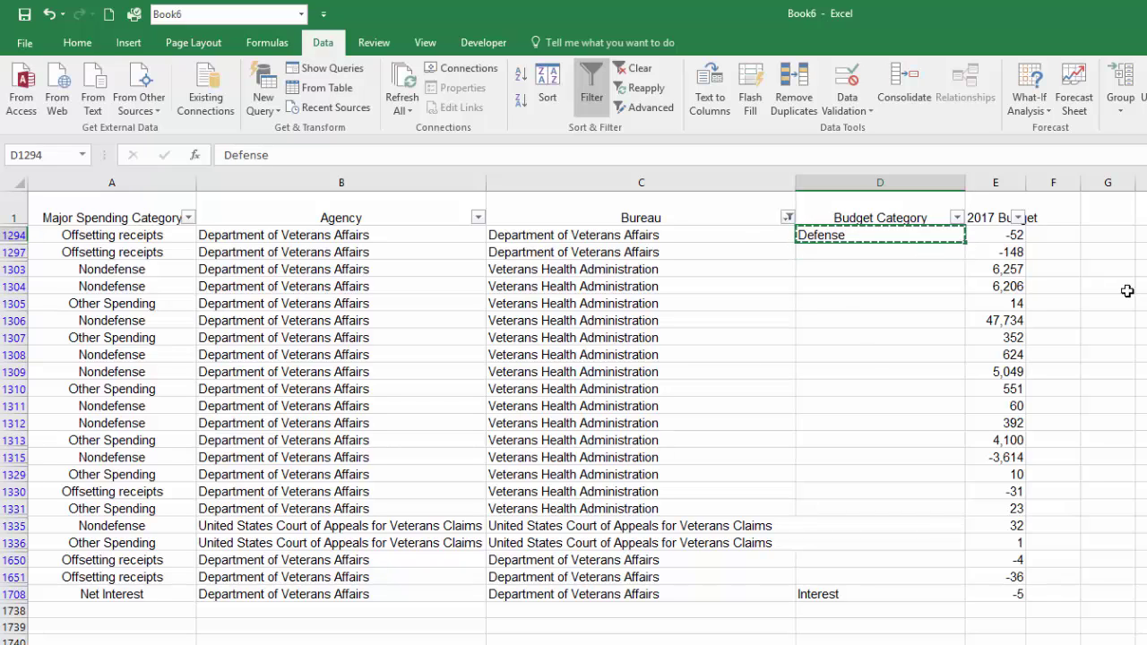
Paste Defense into the Budget Category cells of the filtered veterans rows through row 1651, leaving out the Net Interest row
key(shift+Down)
key(shift+Down)
key(shift+Down)
key(shift+Down)
key(shift+Down)
key(shift+Down)
key(shift+Down)
key(shift+Down)
key(shift+Down)
key(shift+Down)
key(shift+Down)
key(shift+Down)
key(shift+Down)
key(shift+Down)
key(shift+Down)
key(shift+Down)
key(shift+Down)
key(shift+Down)
key(shift+Down)
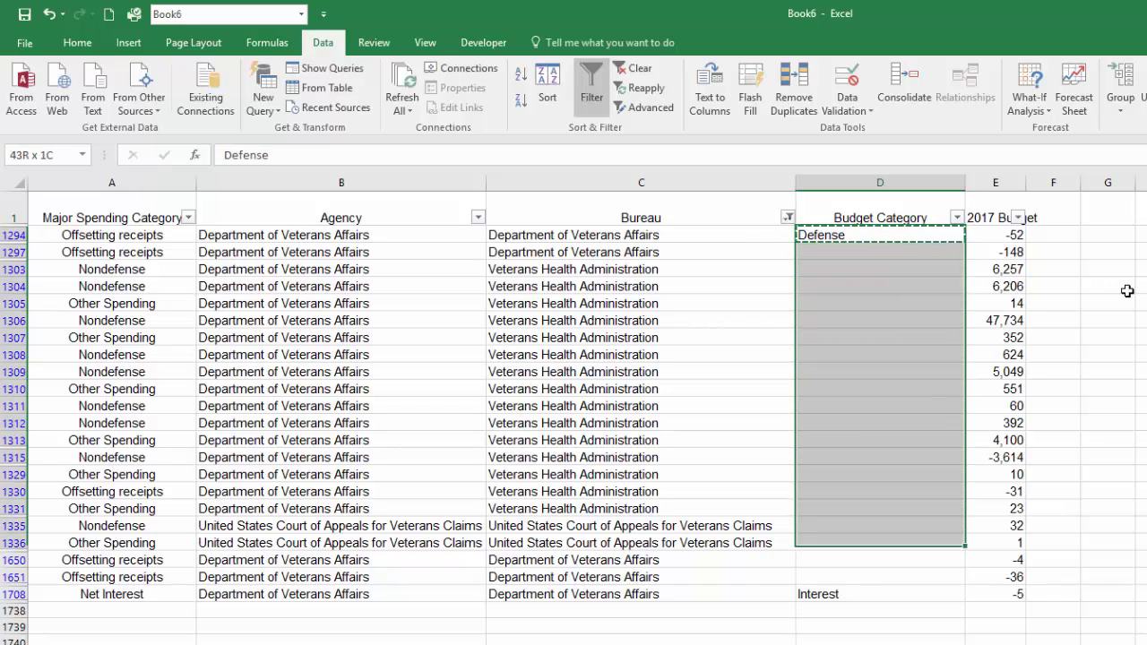
key(shift+Down)
key(shift+Down)
key(ctrl+v)
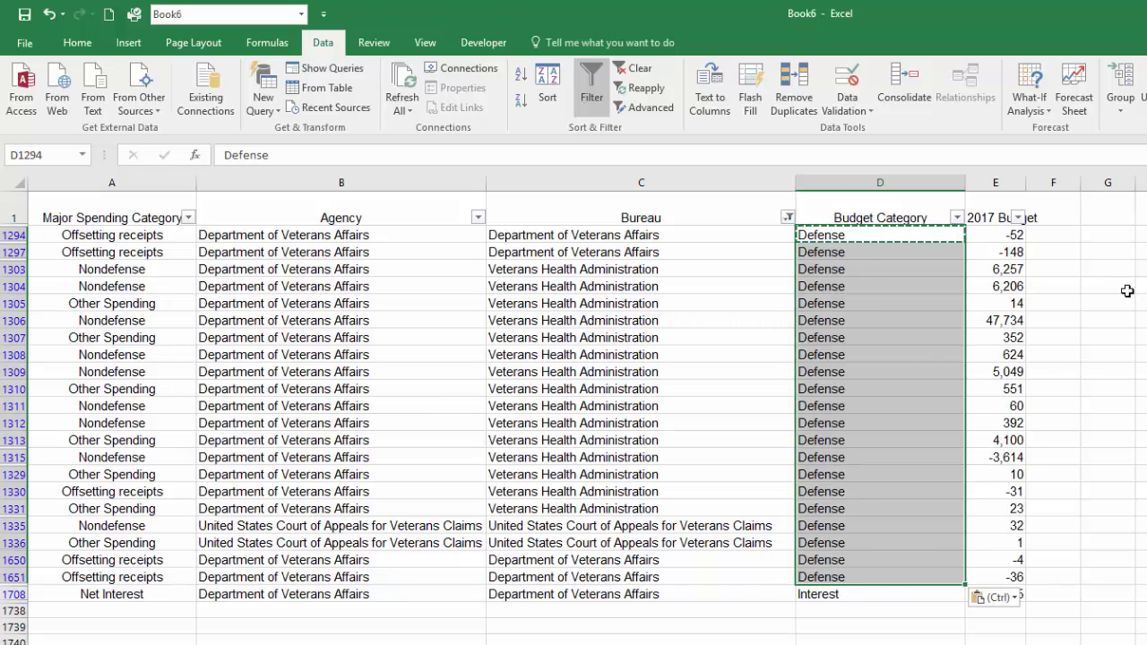
Check the Budget Category cells of the filtered veterans rows from row 1294 down to the Net Interest row 1708
key(Down)
key(Down)
key(Down)
key(Down)
key(Down)
key(Down)
key(Down)
key(Down)
key(Down)
key(Down)
key(Down)
key(Down)
key(Down)
key(Down)
key(Down)
key(Down)
key(Down)
key(Down)
key(Down)
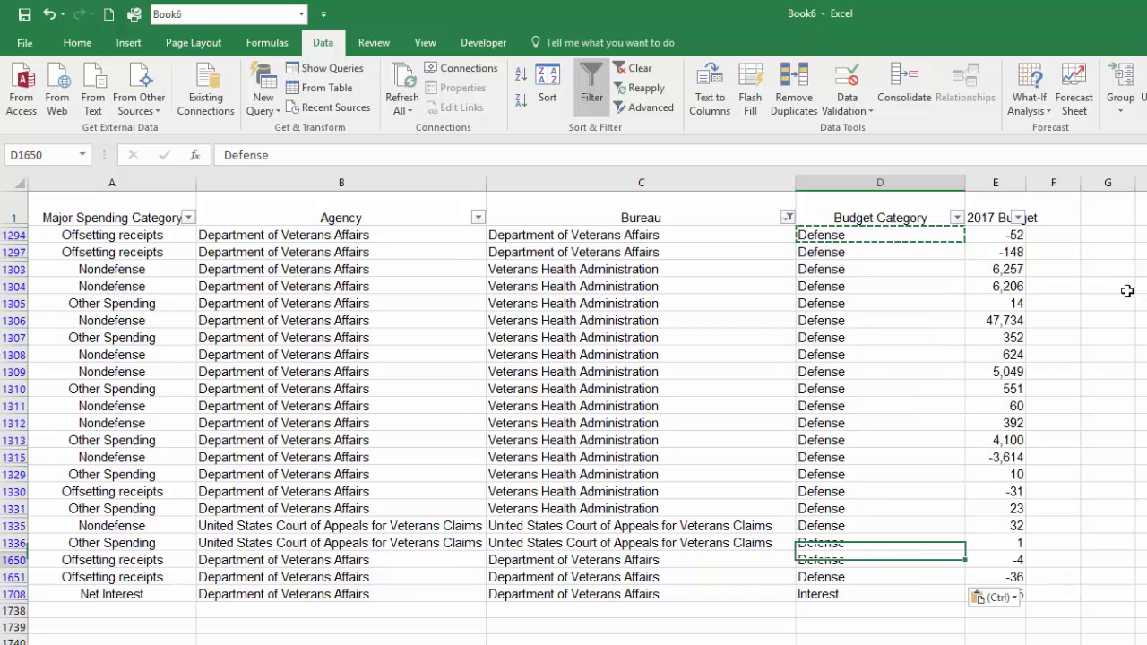
key(Down)
key(Down)
key(Left)
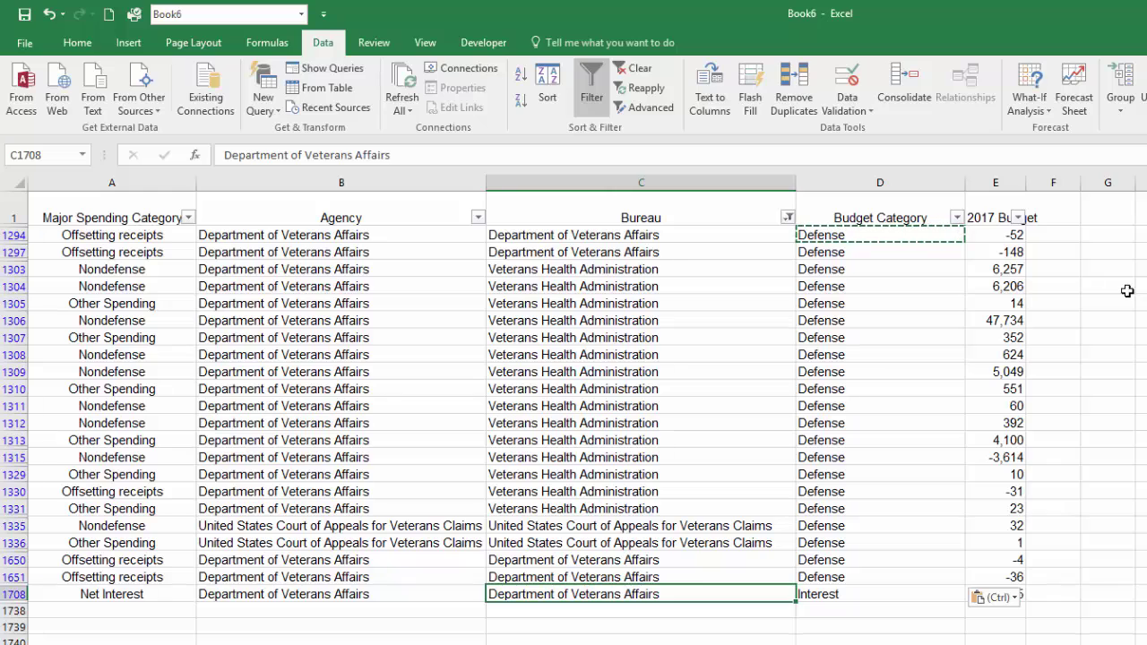
key(Right)
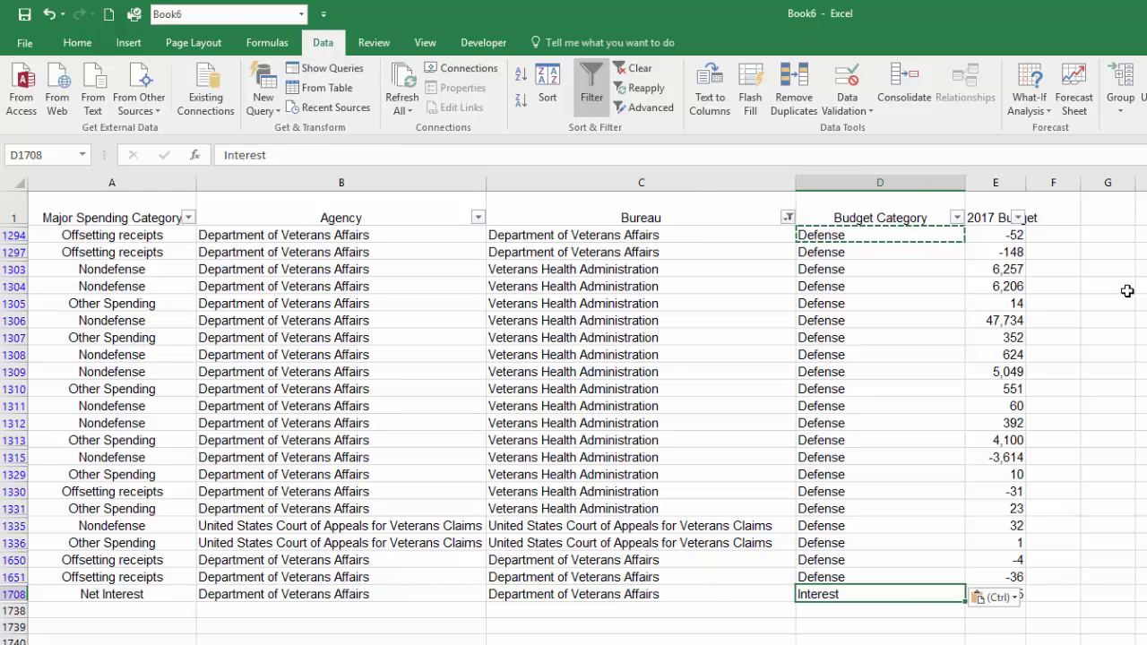
key(Up)
key(ctrl+Up)
key(Down)
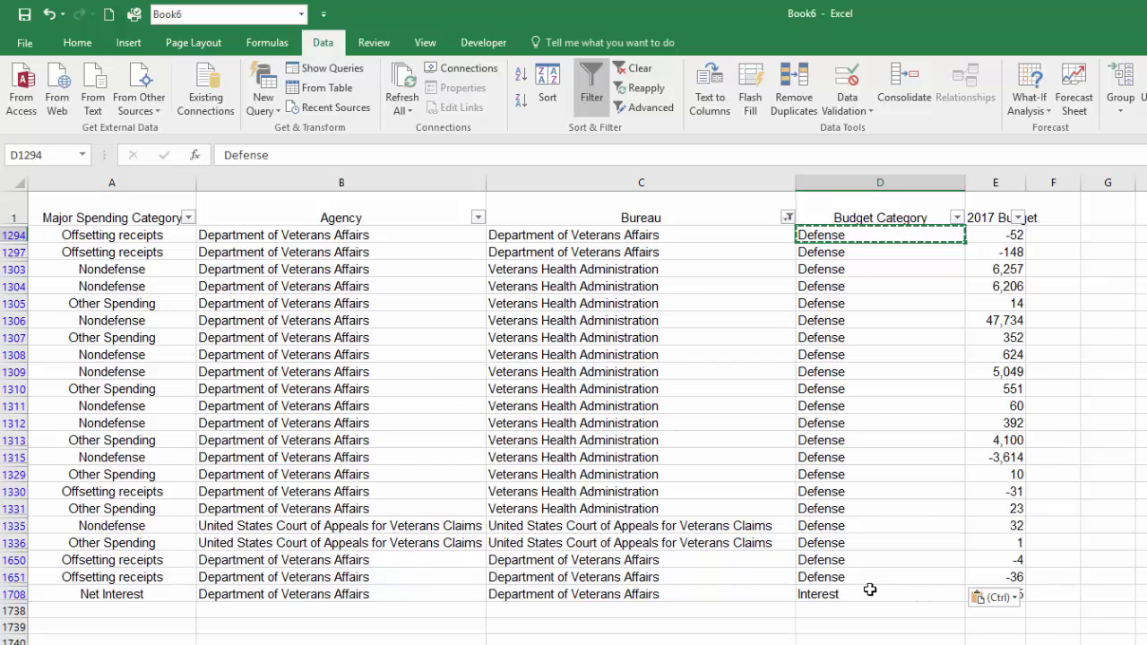
Reselect every value in the Bureau filter so all rows of the table are shown
click(787, 218)
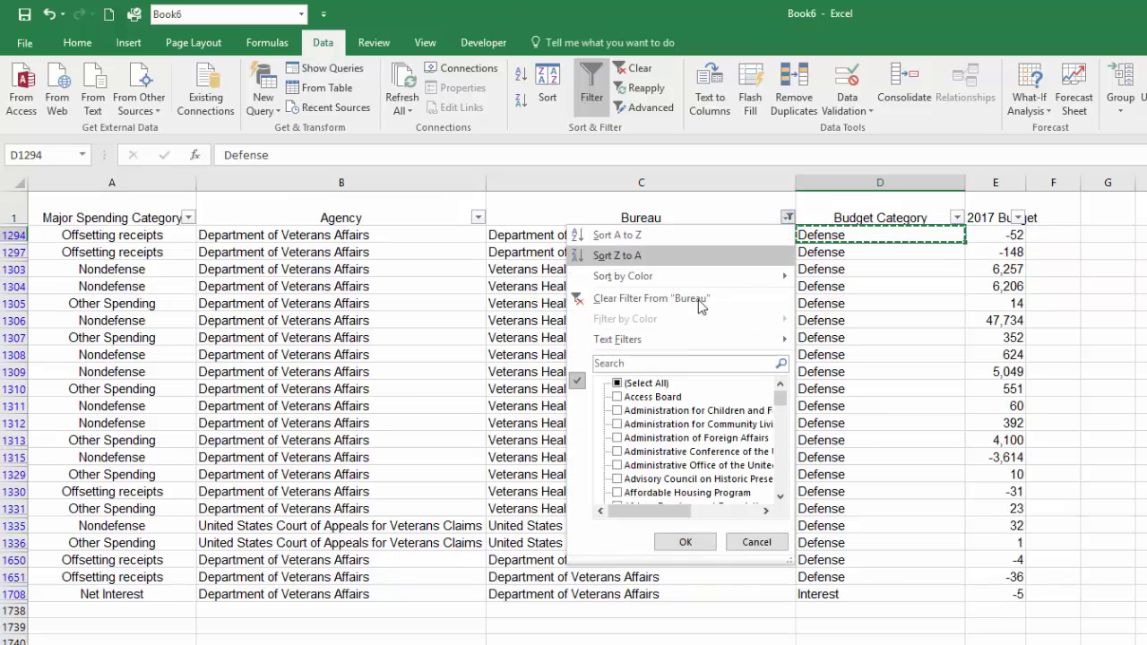
click(617, 383)
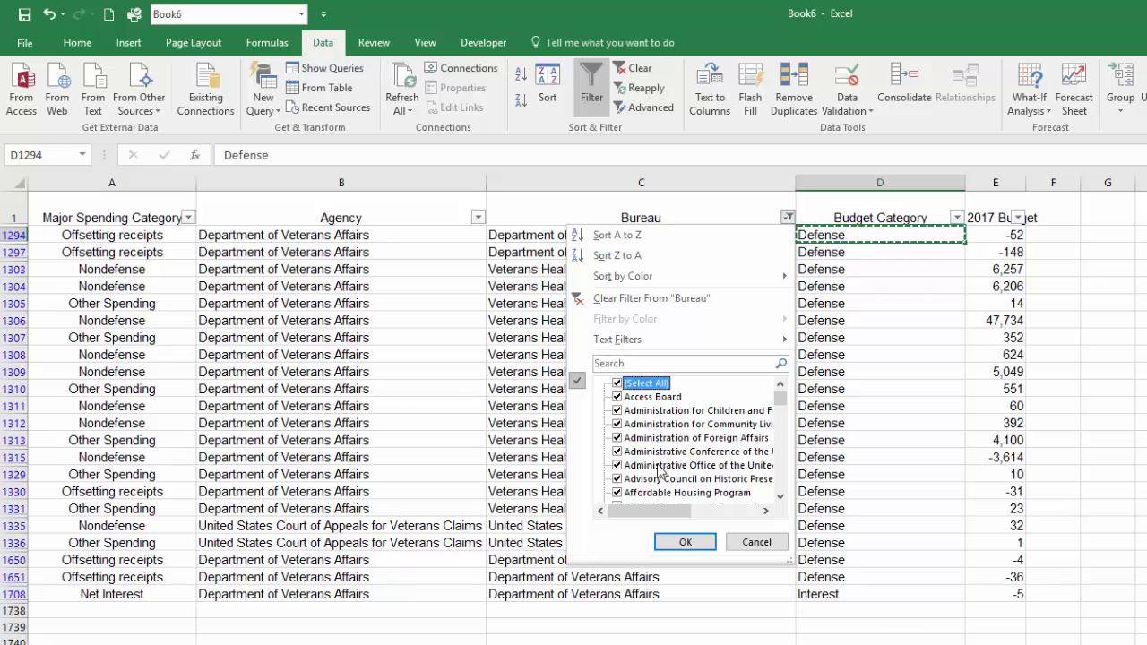
click(684, 544)
click(781, 217)
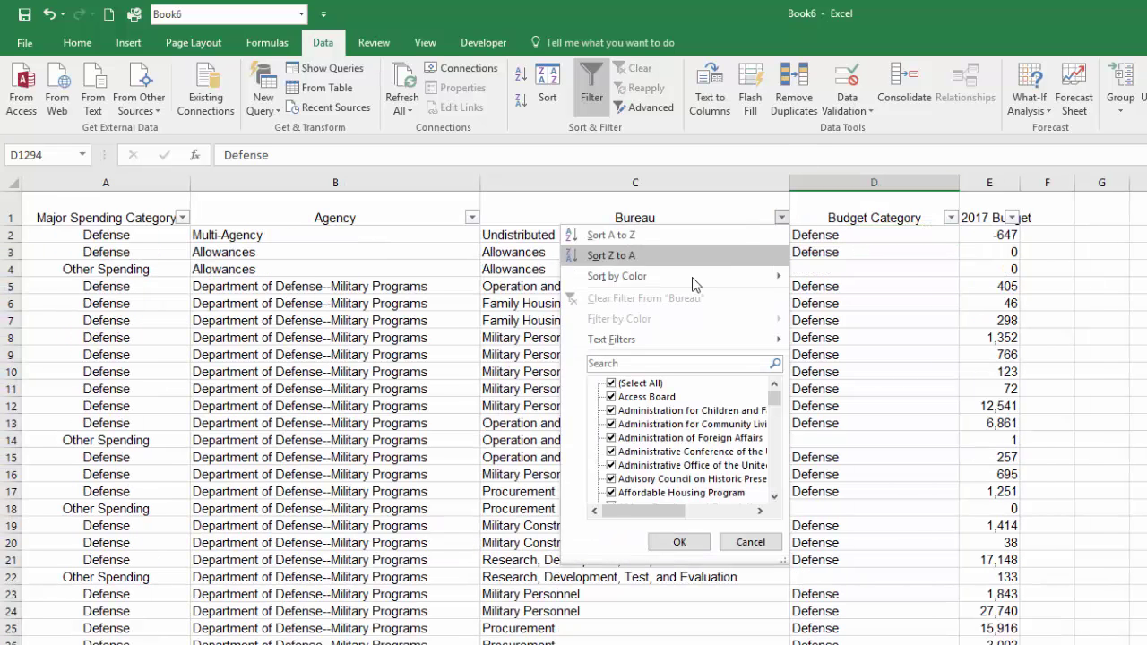
text(D)
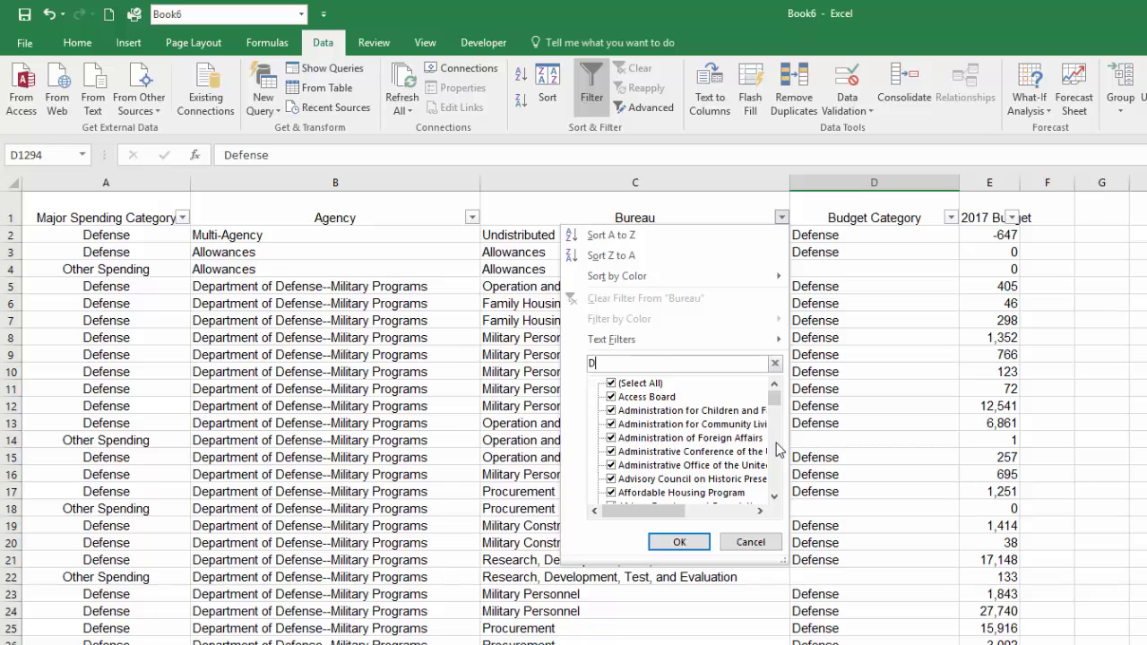
key(BackSpace)
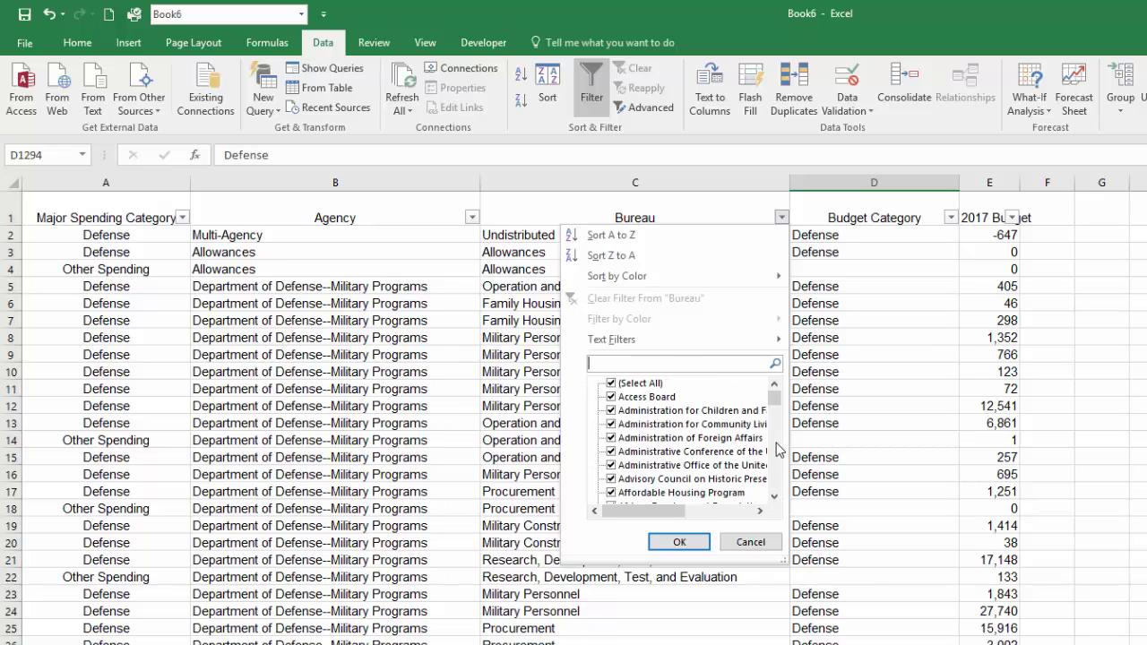
click(755, 543)
Filter the Budget Category column to show only blank cells
click(950, 218)
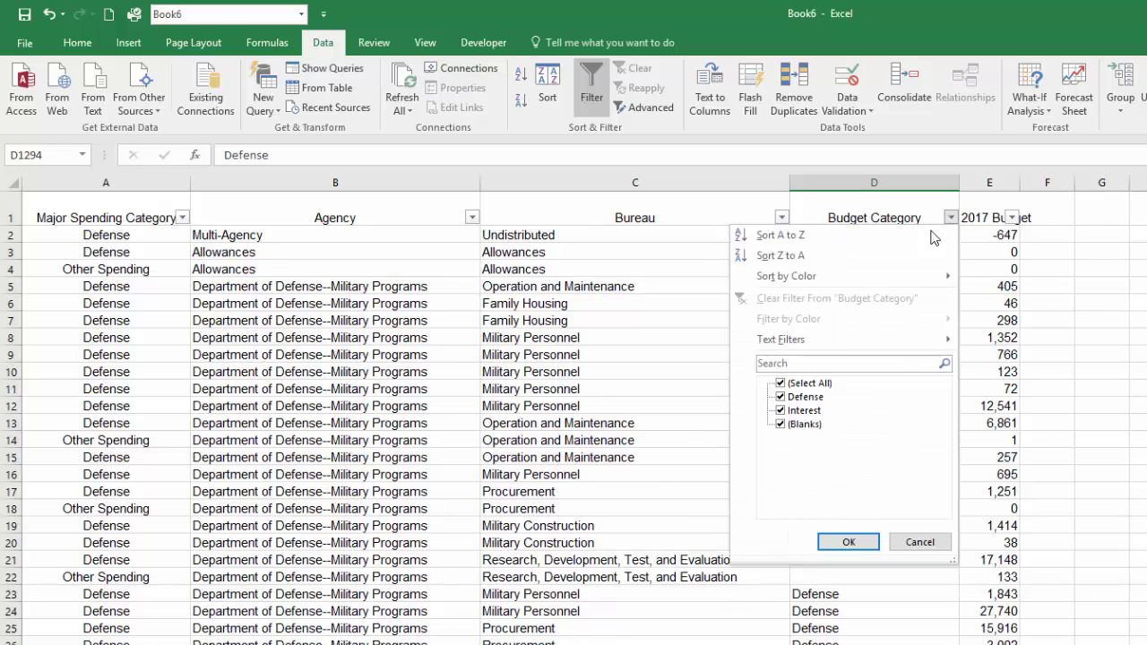
click(780, 384)
click(782, 424)
click(849, 542)
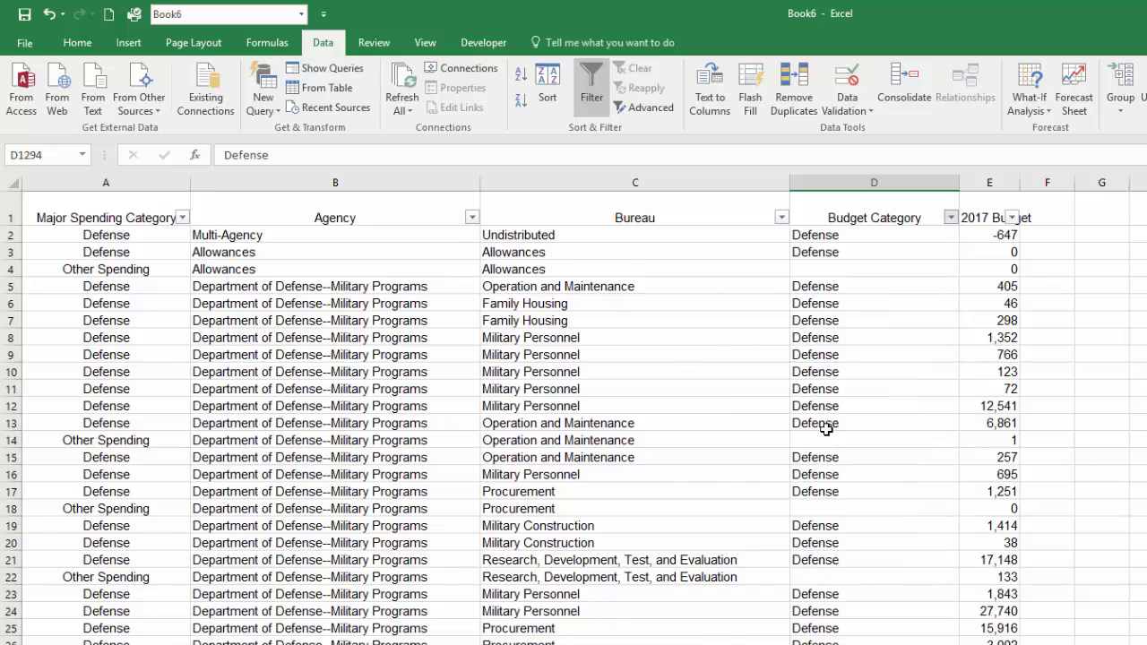
Filter the Bureau column to the bureaus matching the search text "Defe", leaving out the Public Defender Service
click(781, 218)
click(667, 363)
text(Defe)
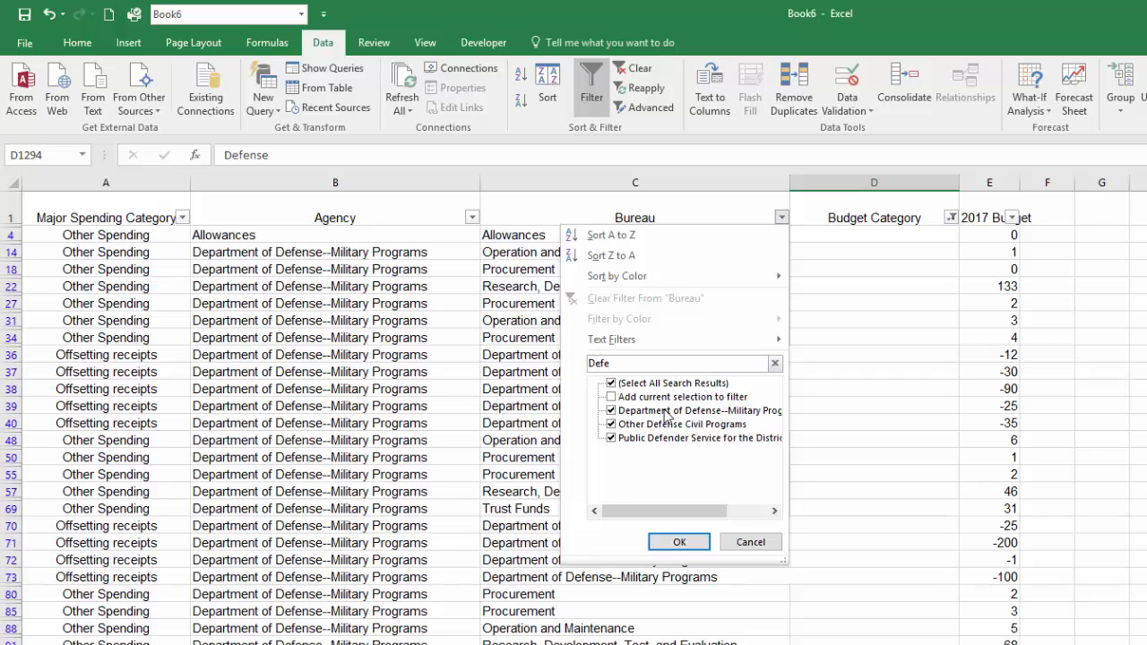
click(610, 438)
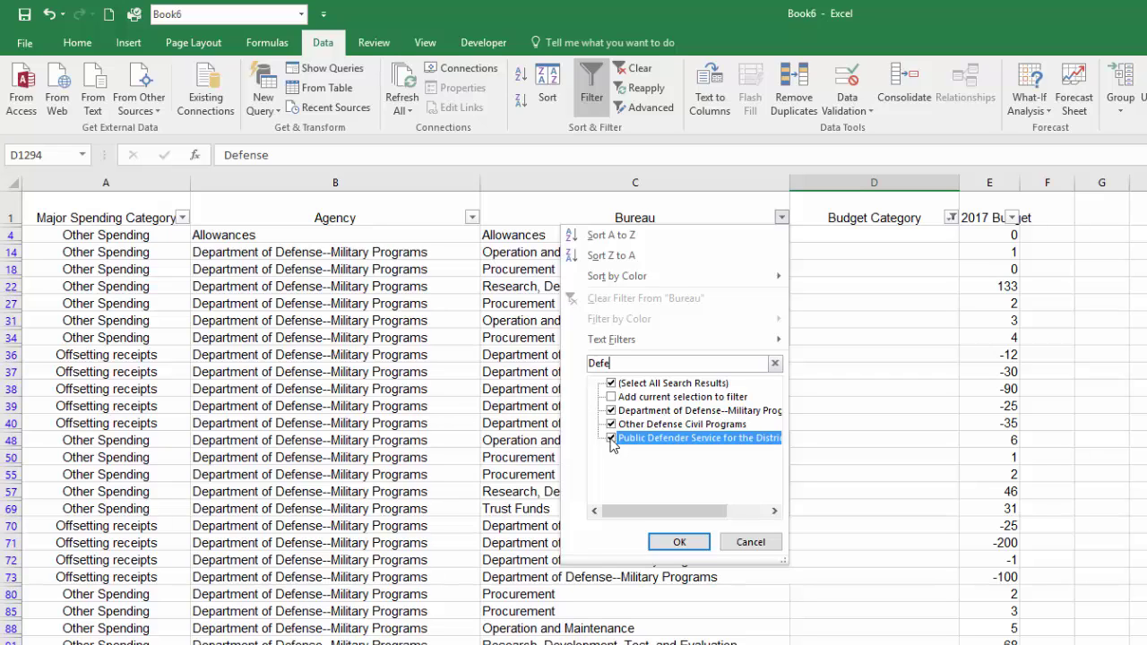
click(680, 542)
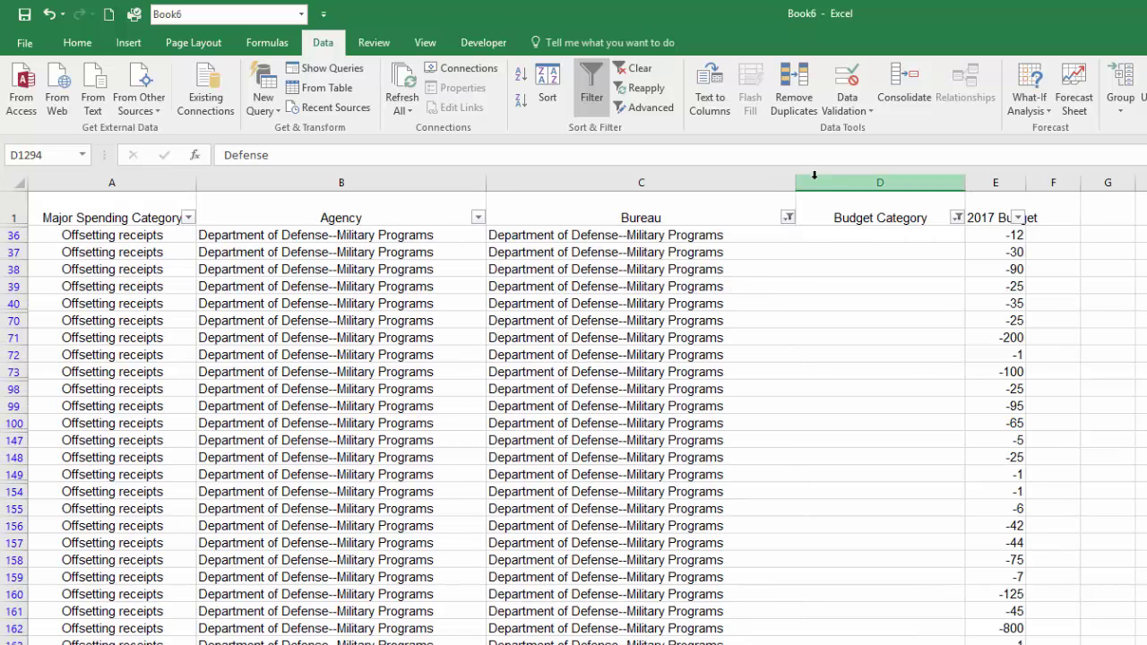
Enter "Defense" as the Budget Category in D36, the first filtered Department of Defense row
click(856, 234)
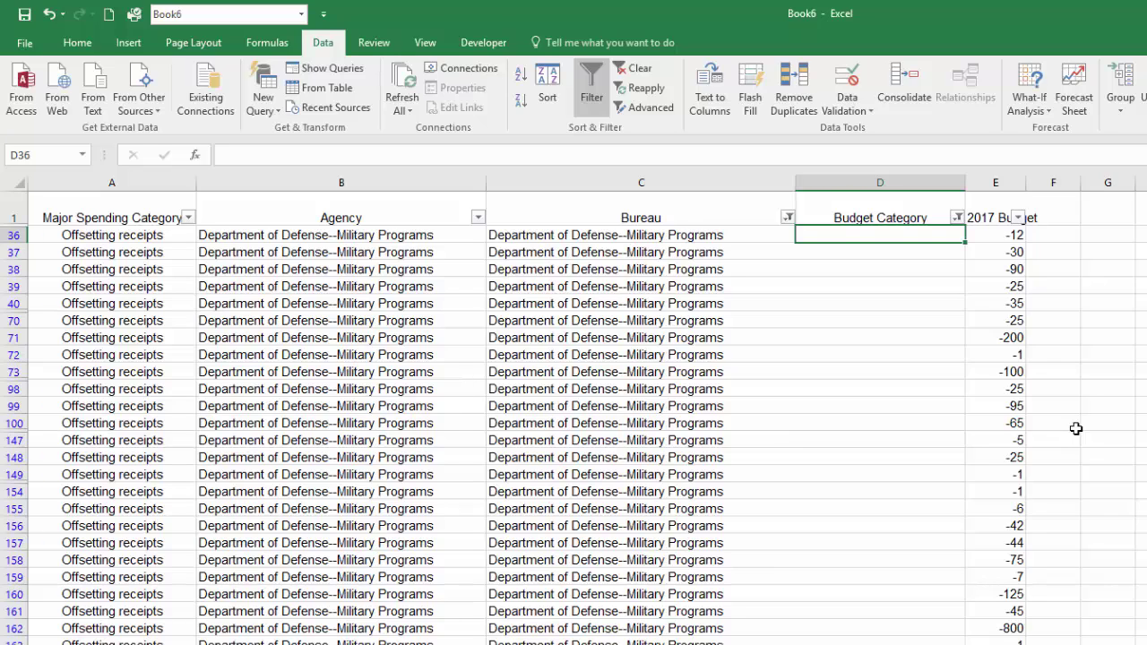
text(Def)
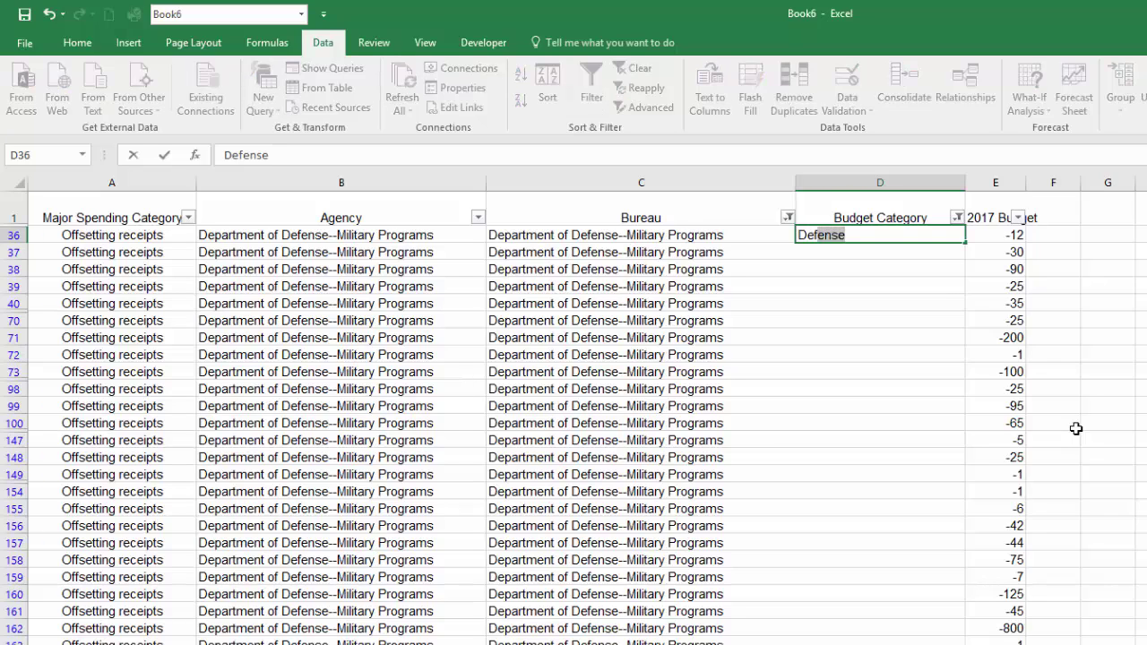
key(Return)
Copy Defense from D36 and paste it into the Budget Category cells of all filtered rows below
key(Up)
key(shift+Down)
key(ctrl+c)
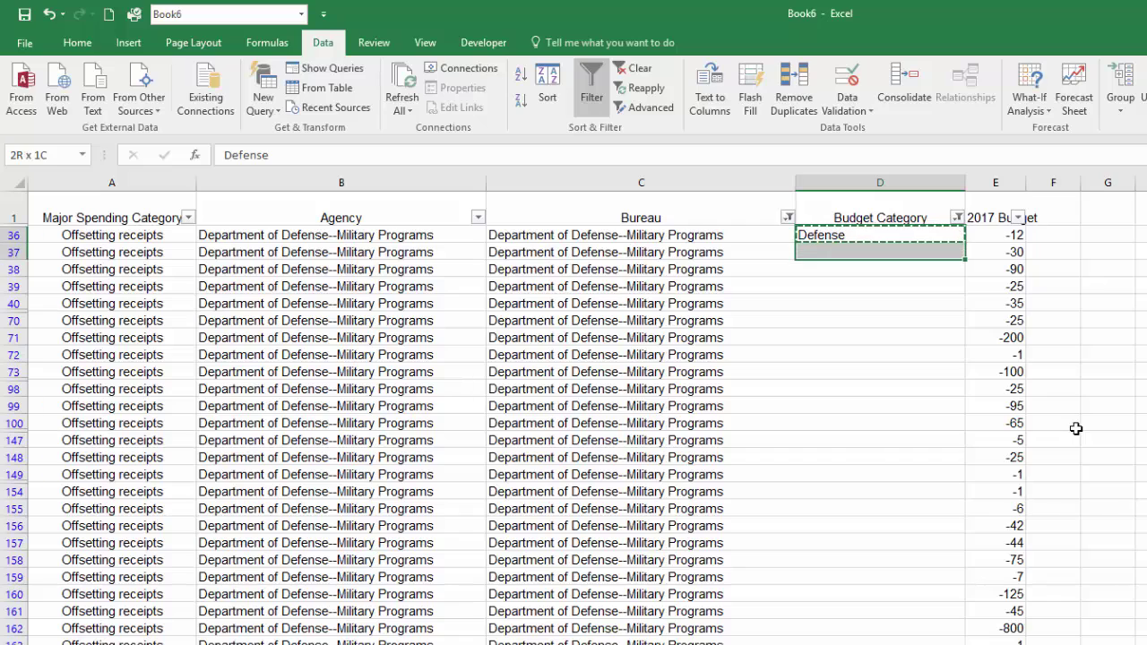
key(ctrl+shift+Down)
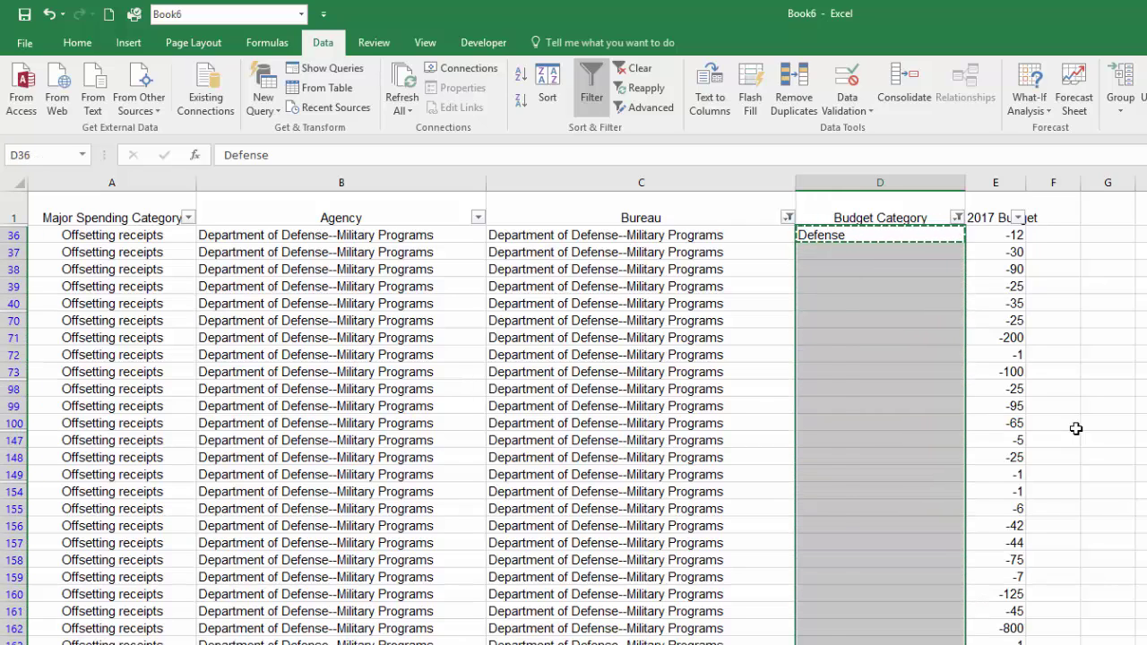
key(ctrl+v)
key(ctrl+Up)
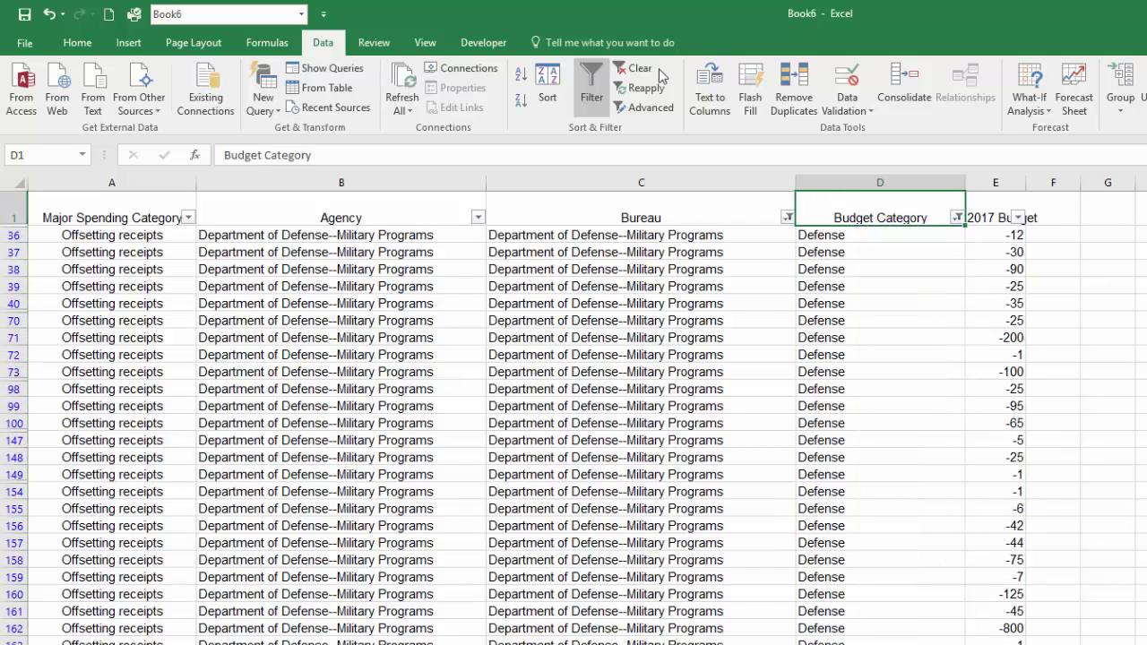
Reselect every value in the Budget Category and Bureau filters so the whole table is shown
click(958, 217)
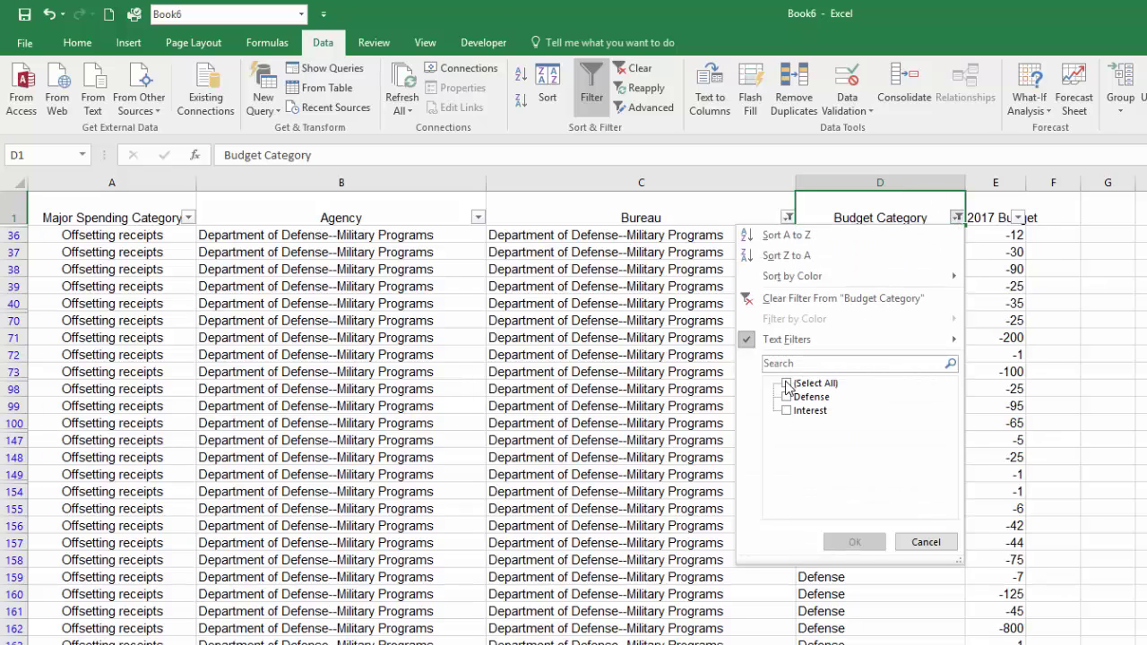
click(788, 383)
click(854, 542)
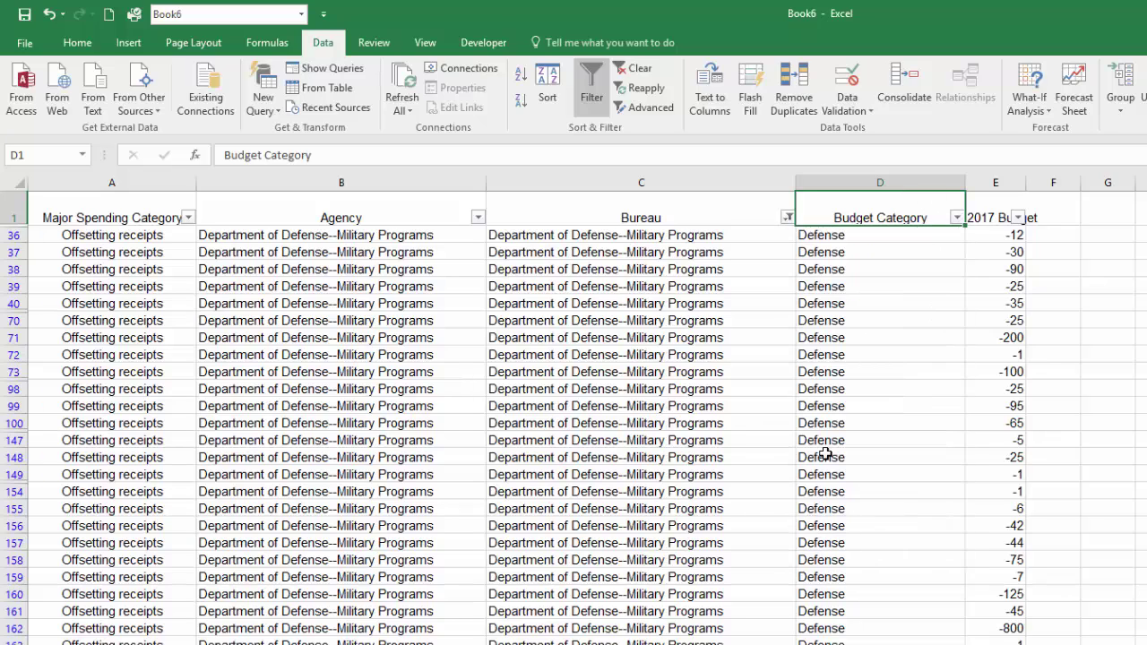
click(786, 218)
click(646, 384)
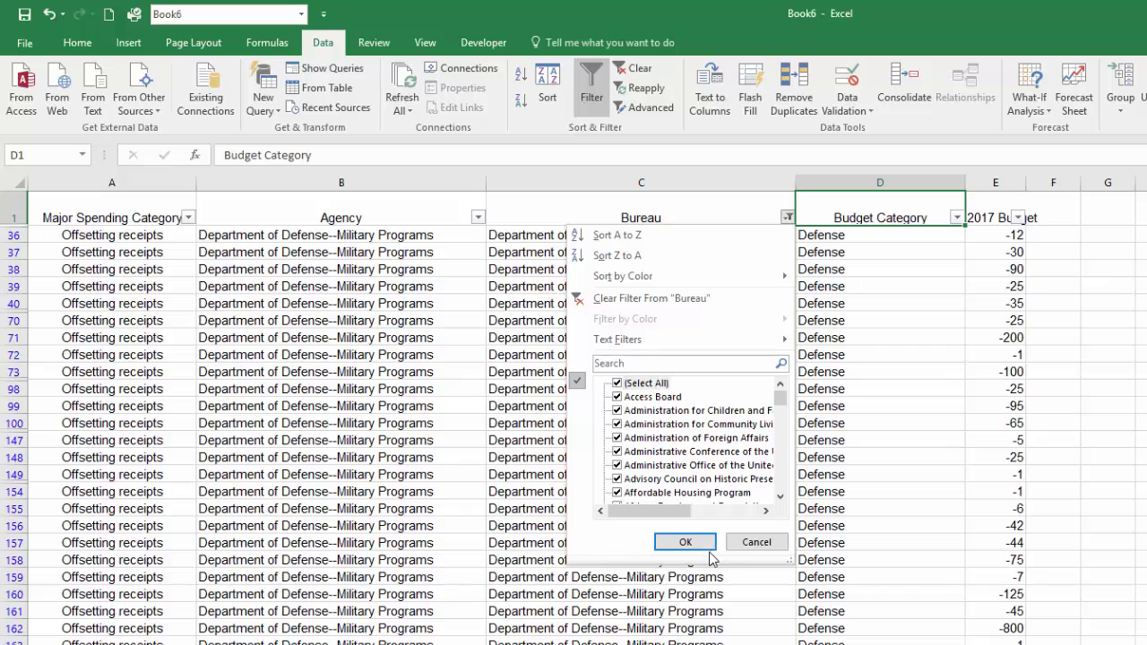
click(697, 543)
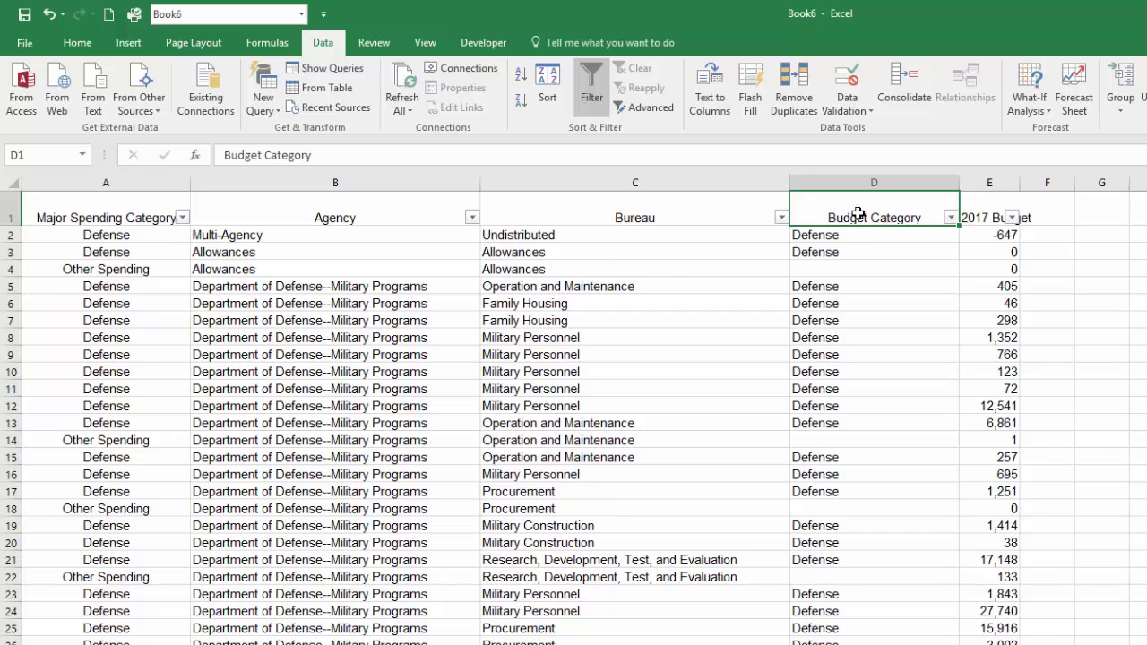
Filter the Bureau column to Department of Health and Human Services using the search text "Health and Hum"
click(781, 218)
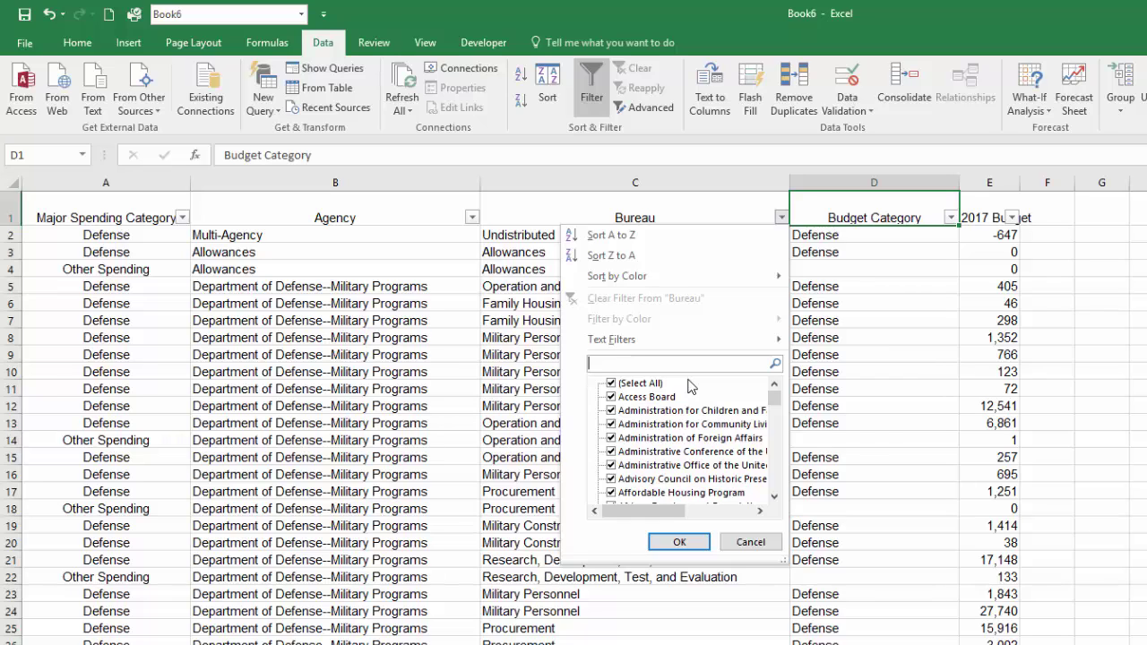
text(Health)
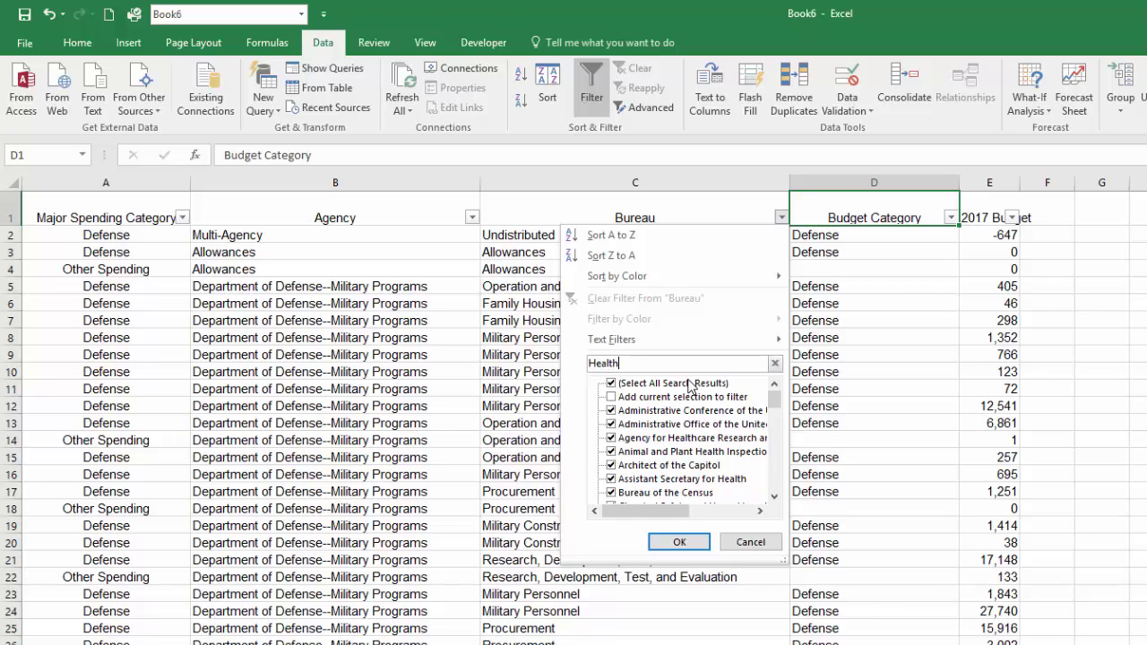
text( and )
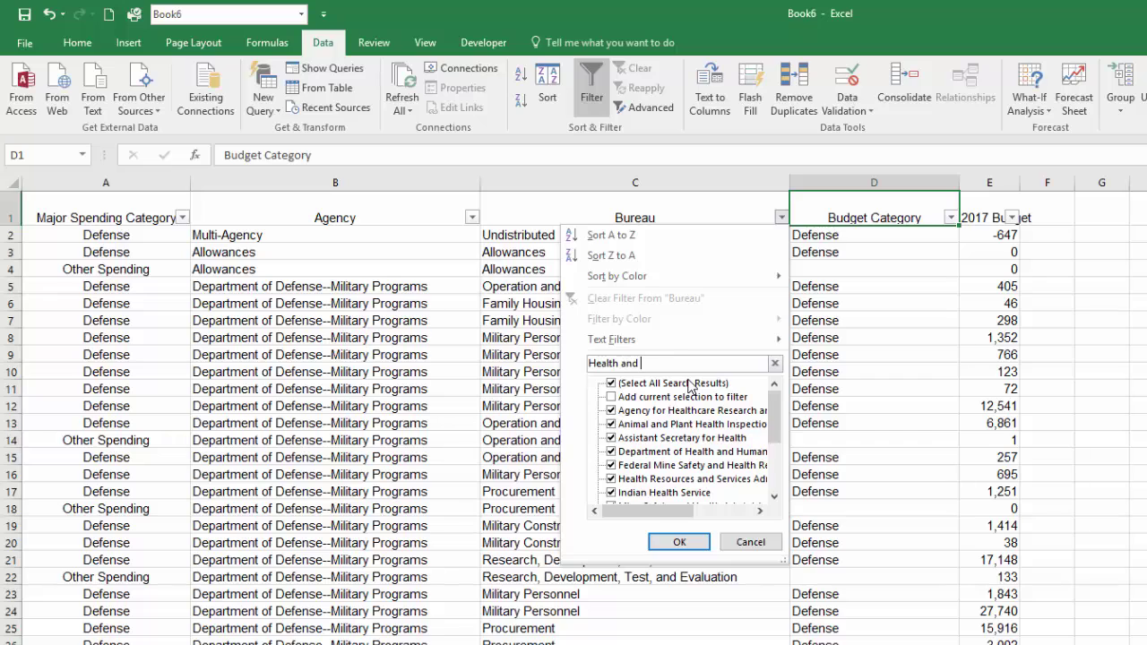
text(Hum)
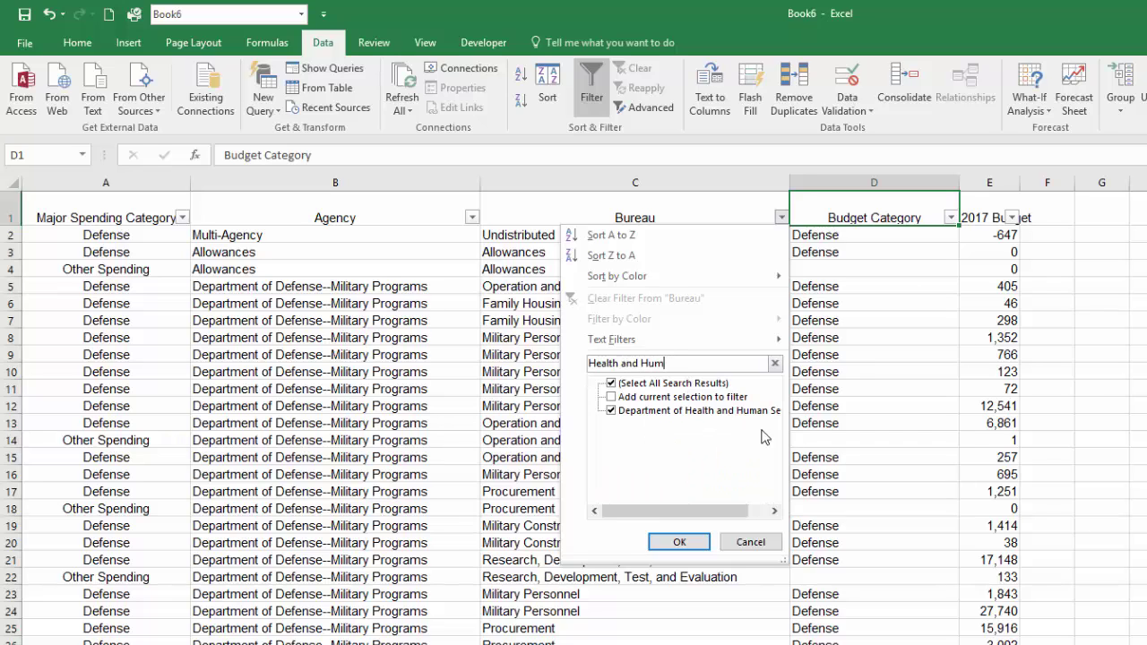
click(611, 411)
click(611, 410)
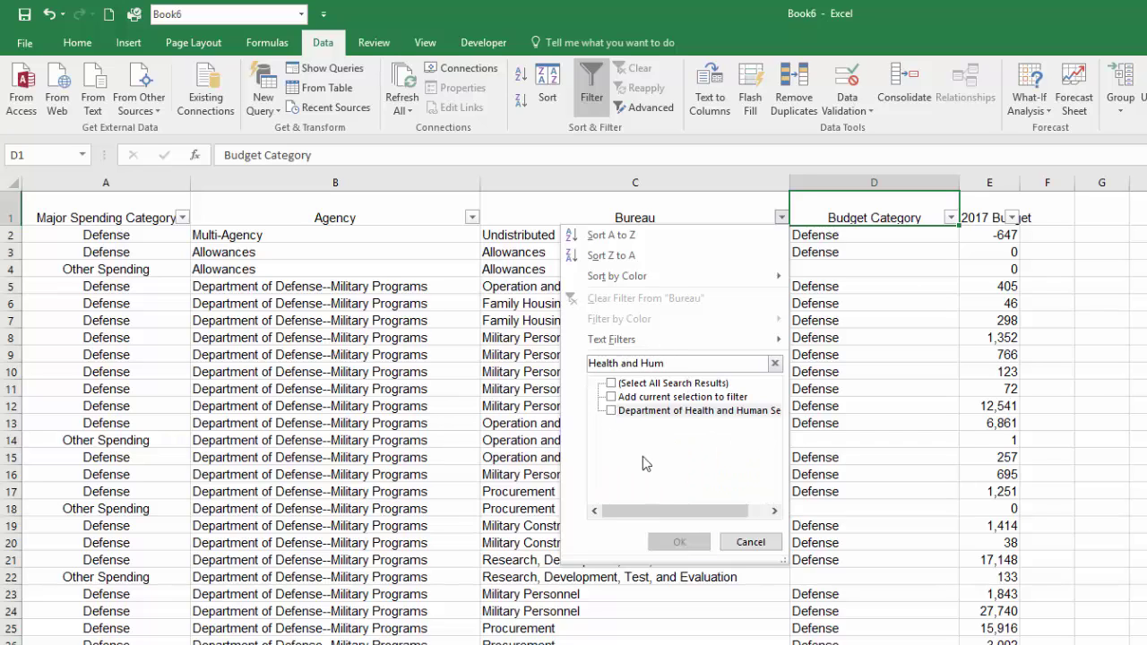
click(611, 410)
click(681, 542)
Enter "Healthcare" as the Budget Category in D1067, the first filtered Health and Human Services row
click(886, 236)
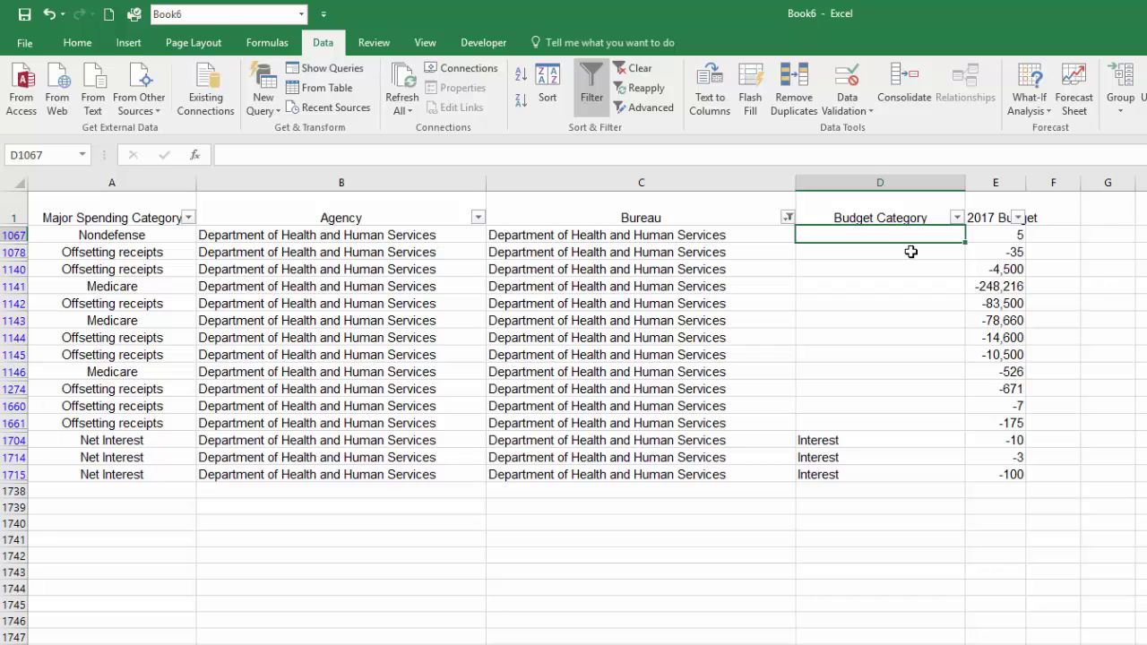
text(Healthcare)
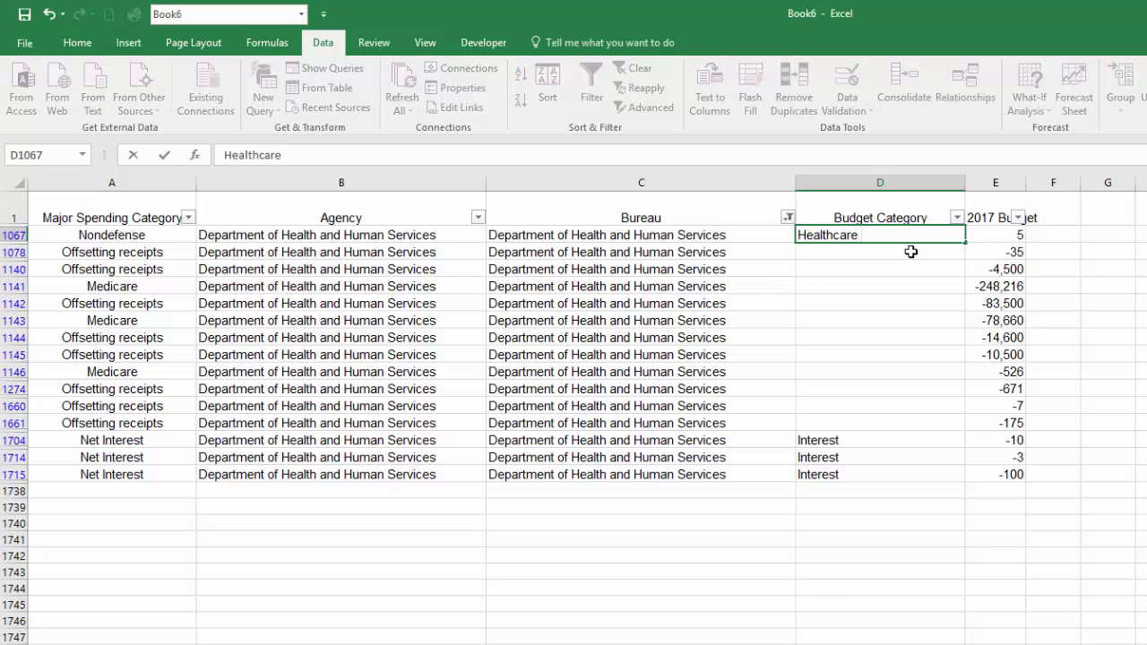
key(ctrl+Return)
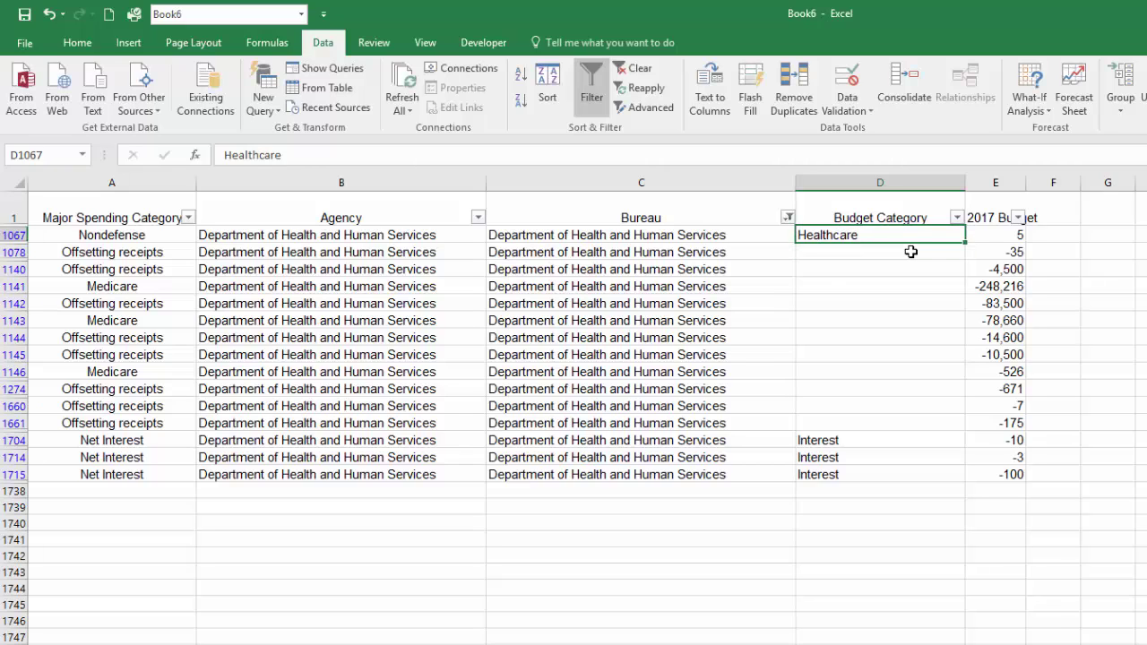
Paste Healthcare from D1067 into the Budget Category cells through row 1661, leaving out the Net Interest rows
key(ctrl+c)
key(shift+Down)
key(shift+Down)
key(shift+Down)
key(shift+Down)
key(shift+Down)
key(shift+Down)
key(shift+Down)
key(shift+Down)
key(shift+Down)
key(shift+Down)
key(shift+Down)
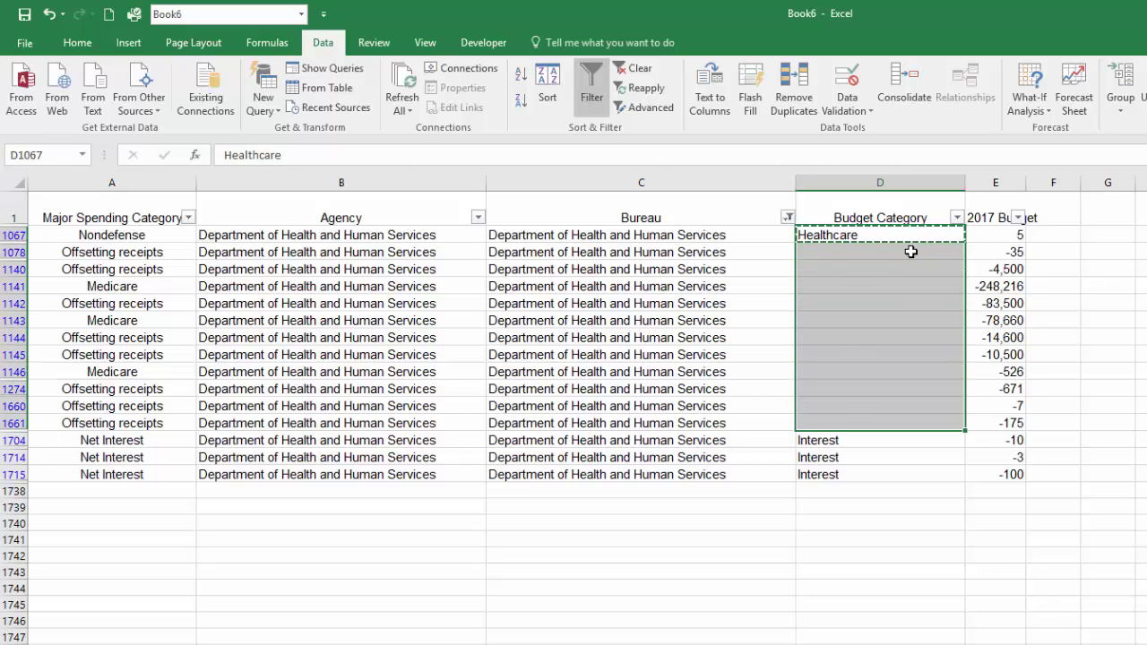
key(ctrl+v)
Remove the Health and Human Services restriction by reselecting every bureau in the Bureau filter
click(787, 217)
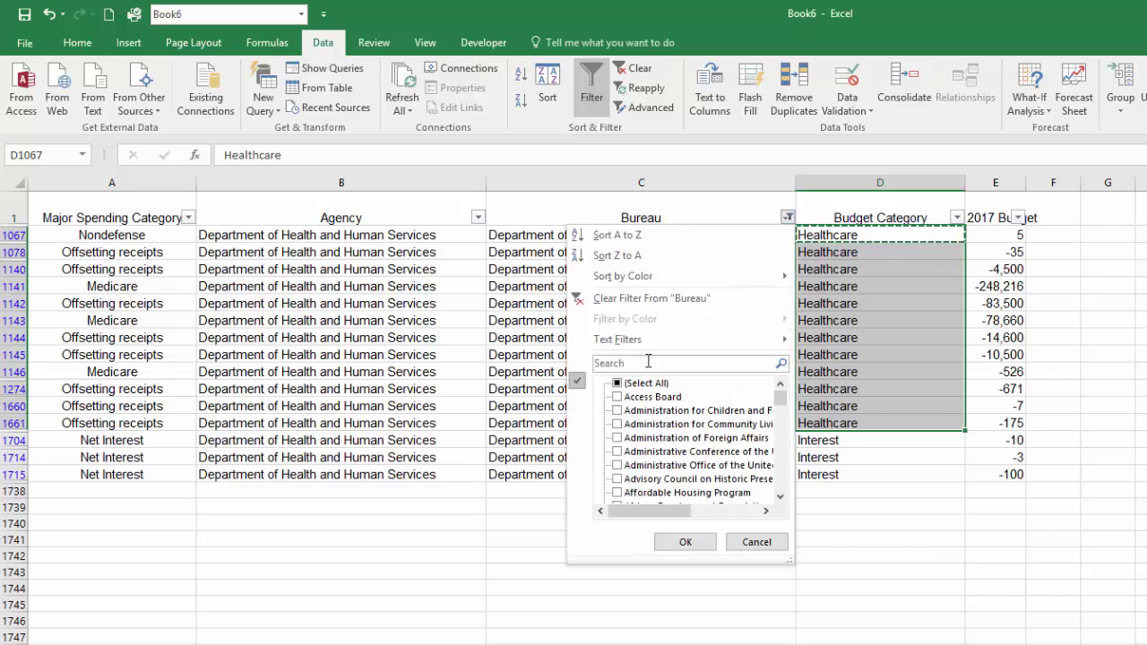
click(616, 383)
click(684, 541)
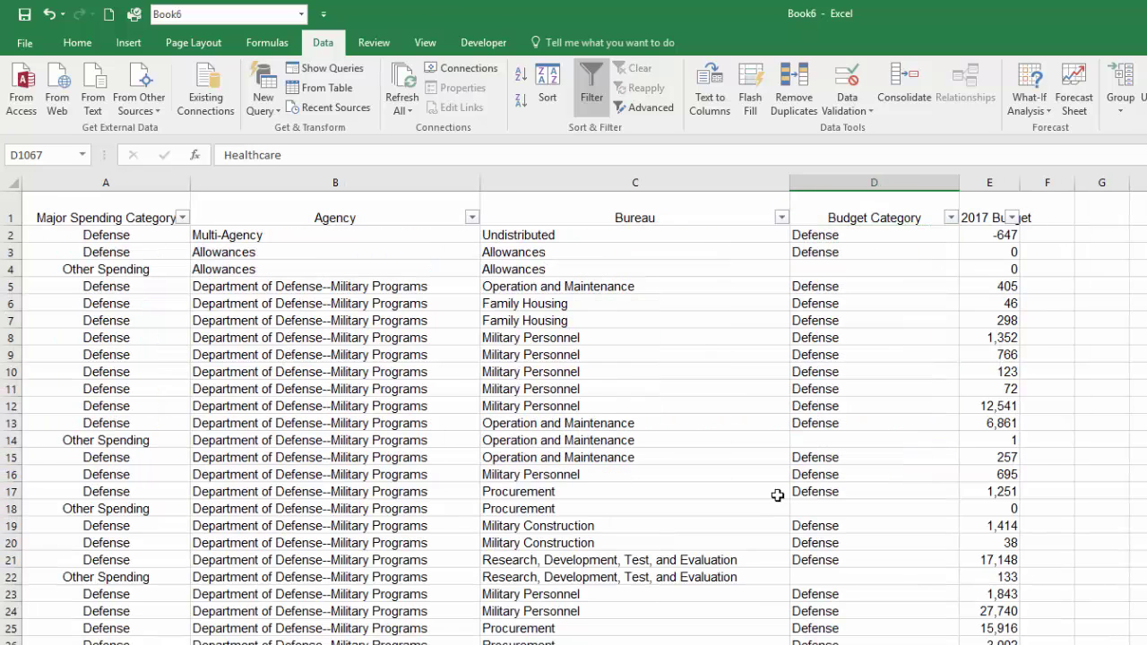
Filter the Bureau column to Centers for Medicare and Medicaid Services using the search text "Medica"
click(782, 217)
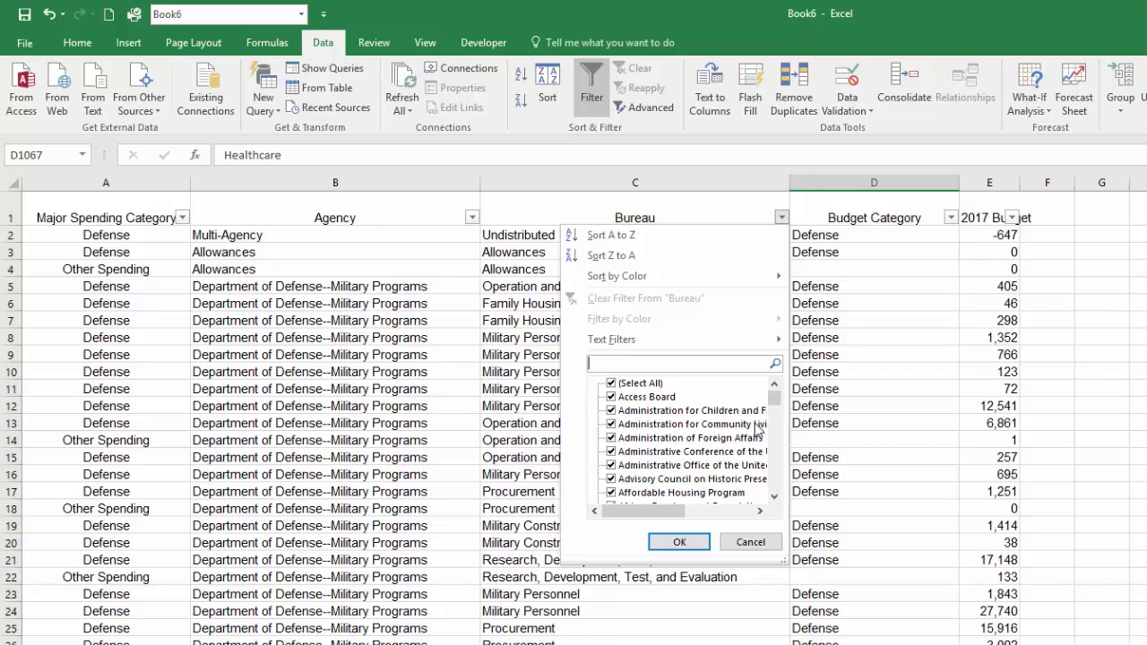
text(Medica)
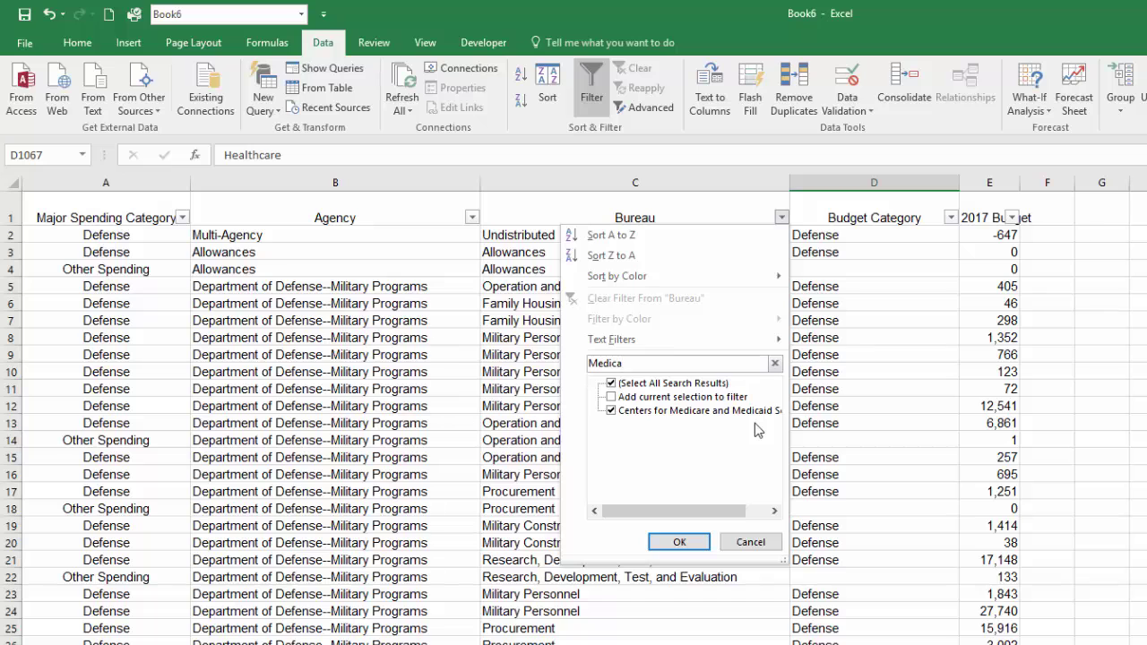
click(679, 541)
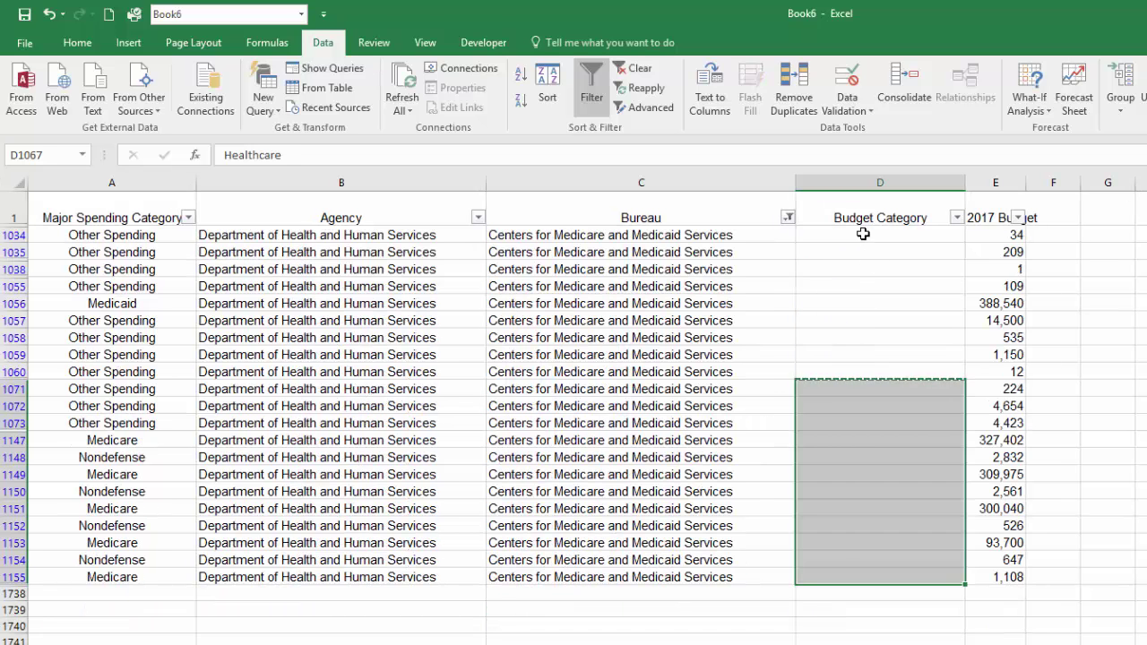
Enter "Healthcare" as the Budget Category in D1034 and copy it down the filtered rows through row 1155
click(864, 235)
text(Healthc)
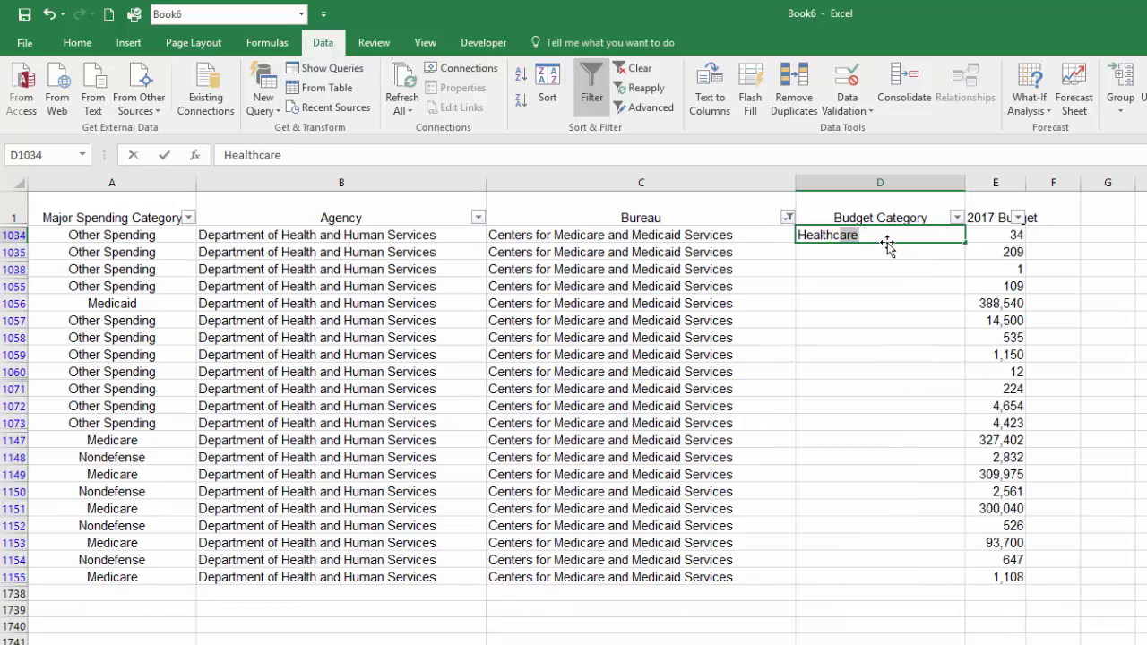
key(ctrl+c)
key(shift+Down)
key(shift+Down)
key(shift+Down)
key(shift+Down)
key(shift+Down)
key(shift+Down)
key(shift+Down)
key(shift+Down)
key(shift+Down)
key(shift+Down)
key(shift+Down)
key(shift+Down)
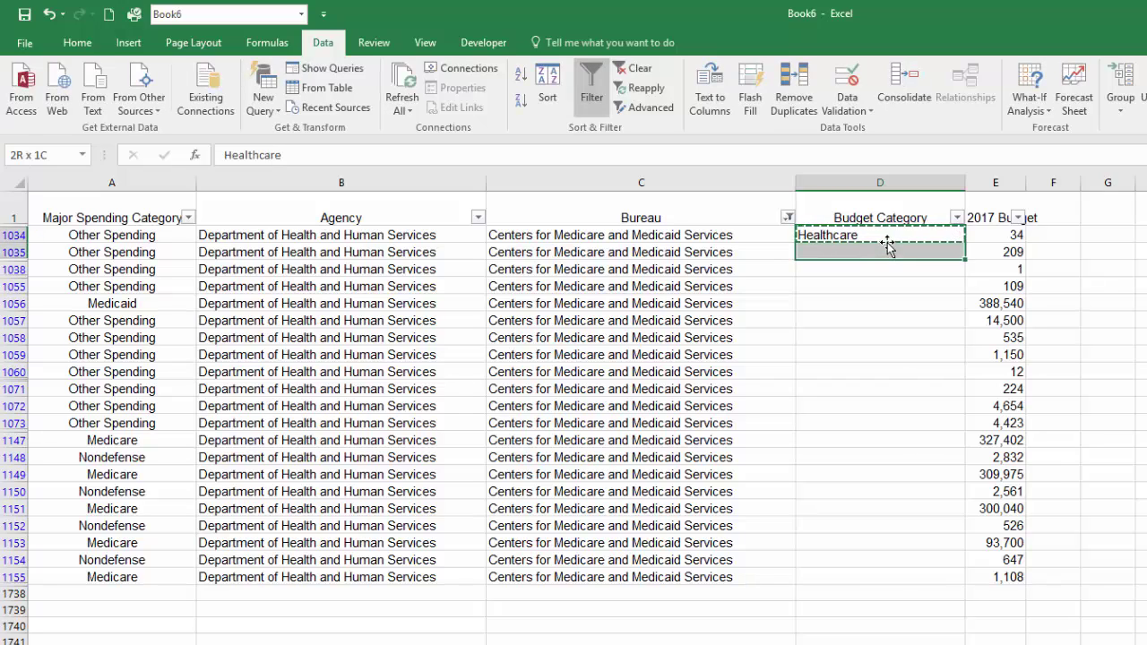
key(shift+Down)
key(shift+Down)
key(shift+Down)
key(shift+Down)
key(shift+Down)
key(shift+Down)
key(shift+Down)
key(shift+Down)
key(ctrl+v)
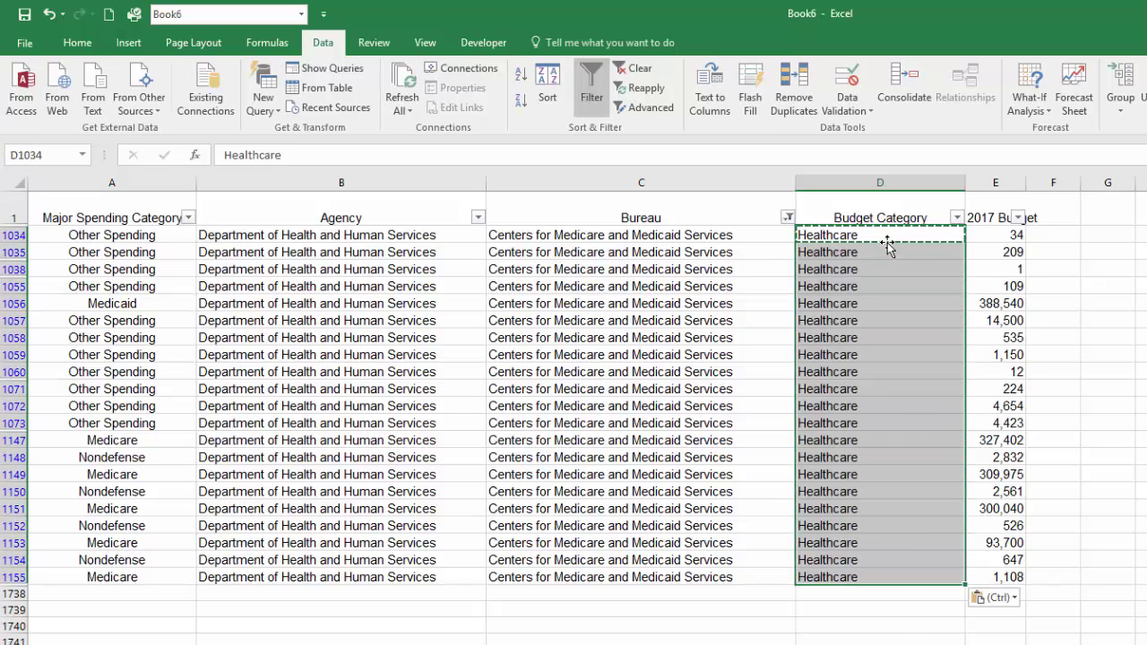
Remove the Medicare and Medicaid restriction by reselecting every bureau in the Bureau filter
key(ctrl+Up)
click(786, 217)
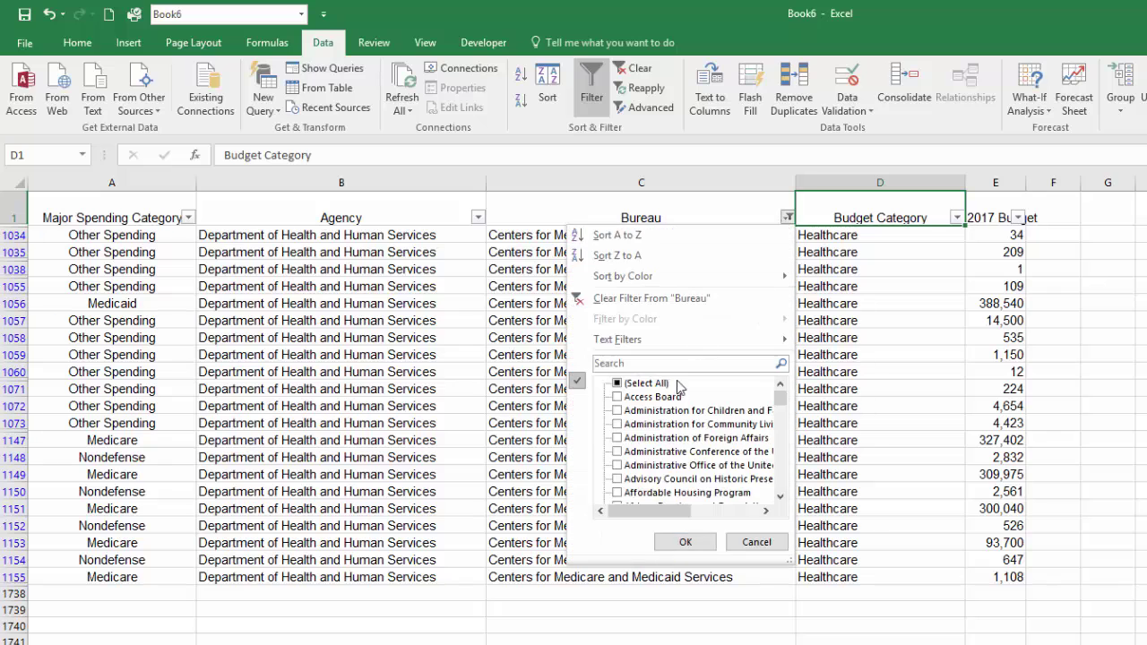
click(638, 382)
click(686, 542)
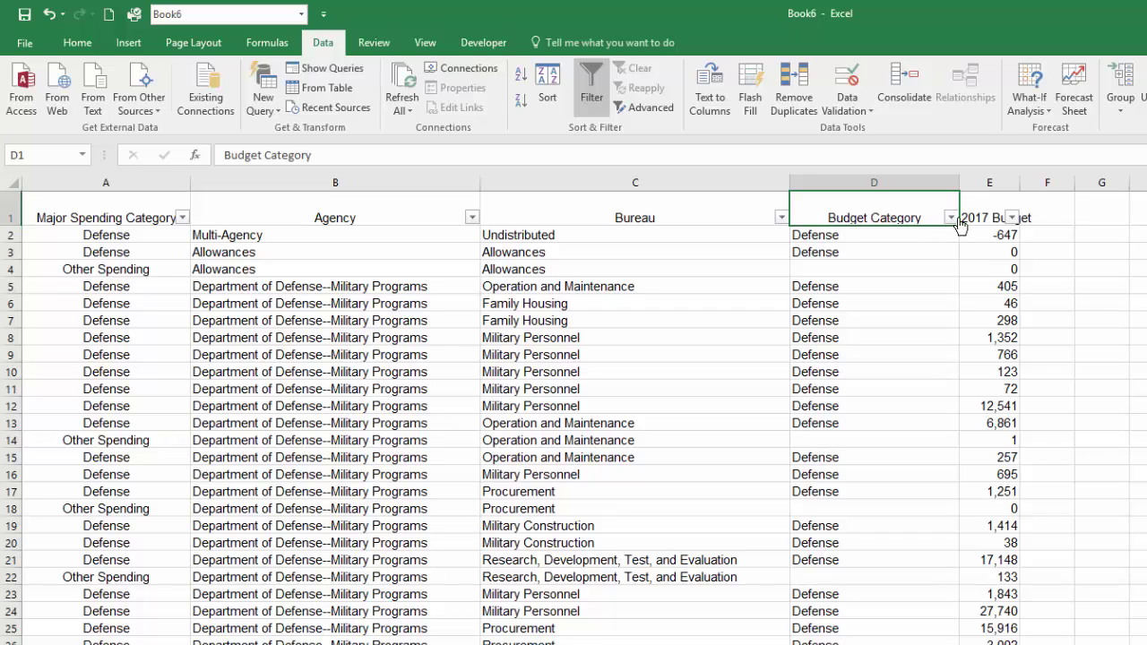
Filter the Bureau column with the search text "Social Sec" and enter "Social Security" as the Budget Category in D1257
click(781, 218)
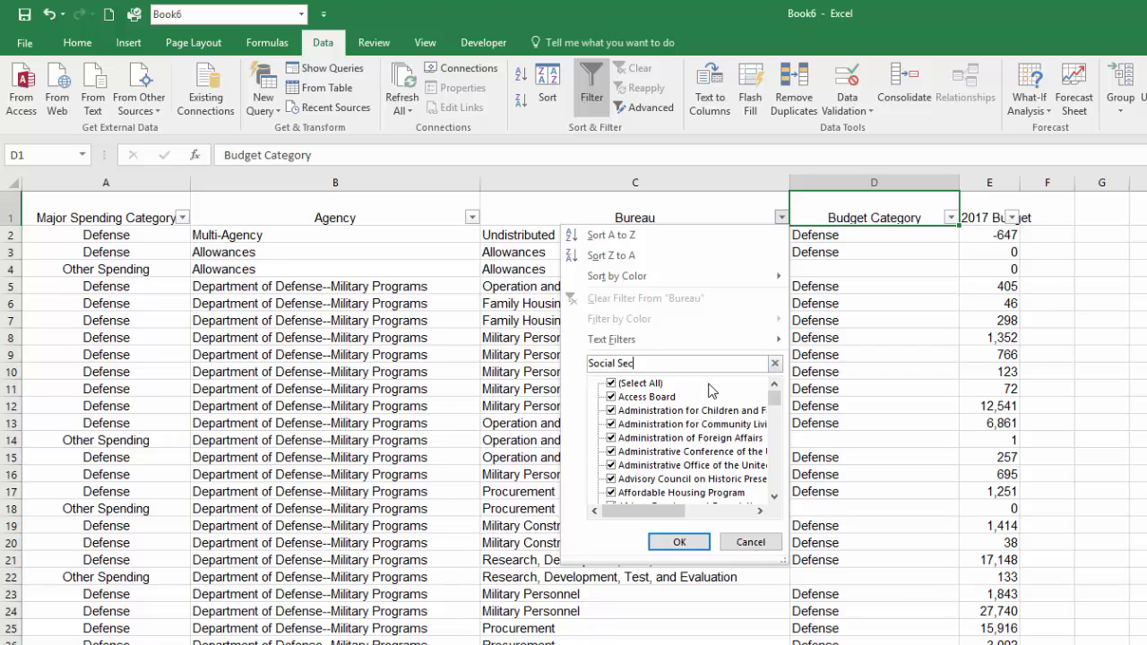
click(692, 547)
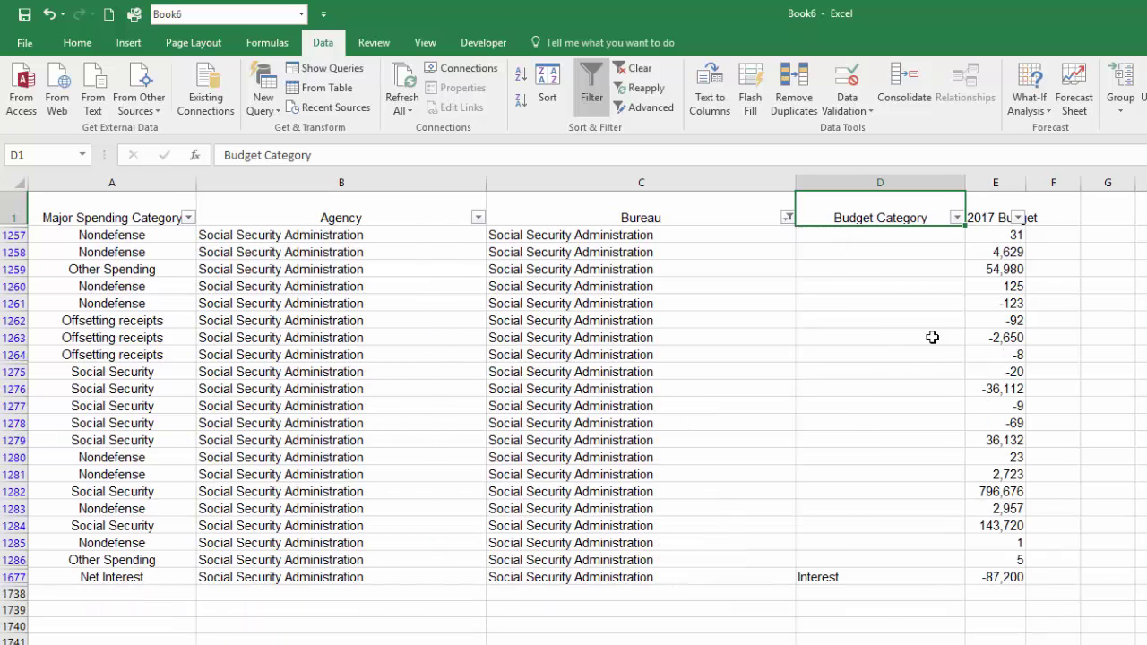
click(905, 235)
text(Soci)
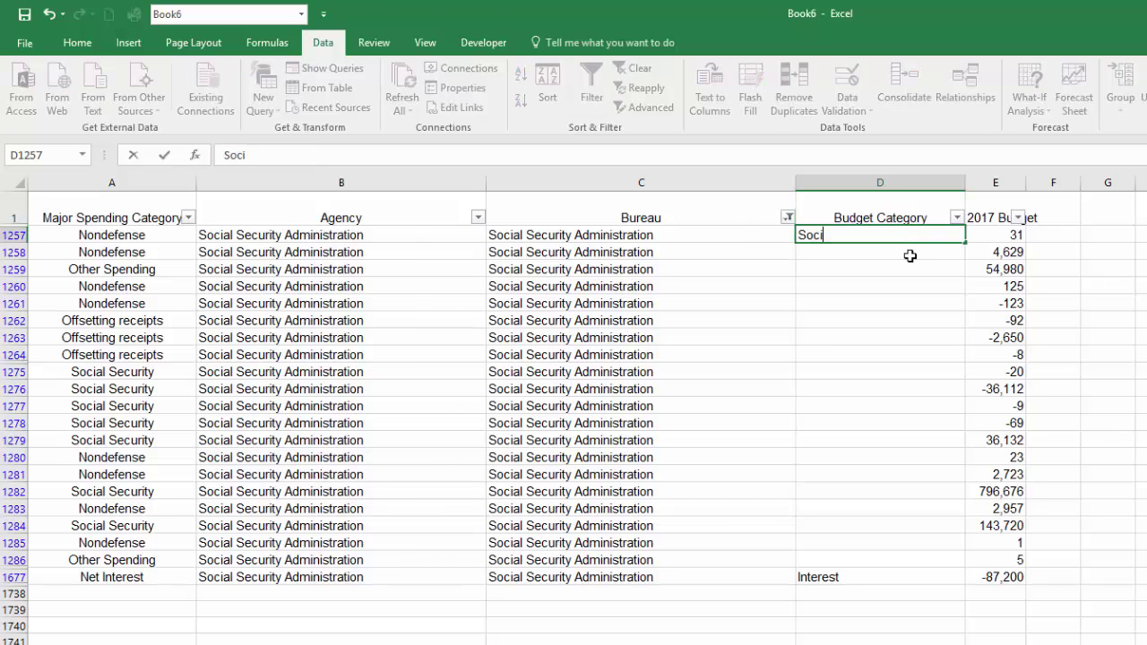
text(al Security)
key(Return)
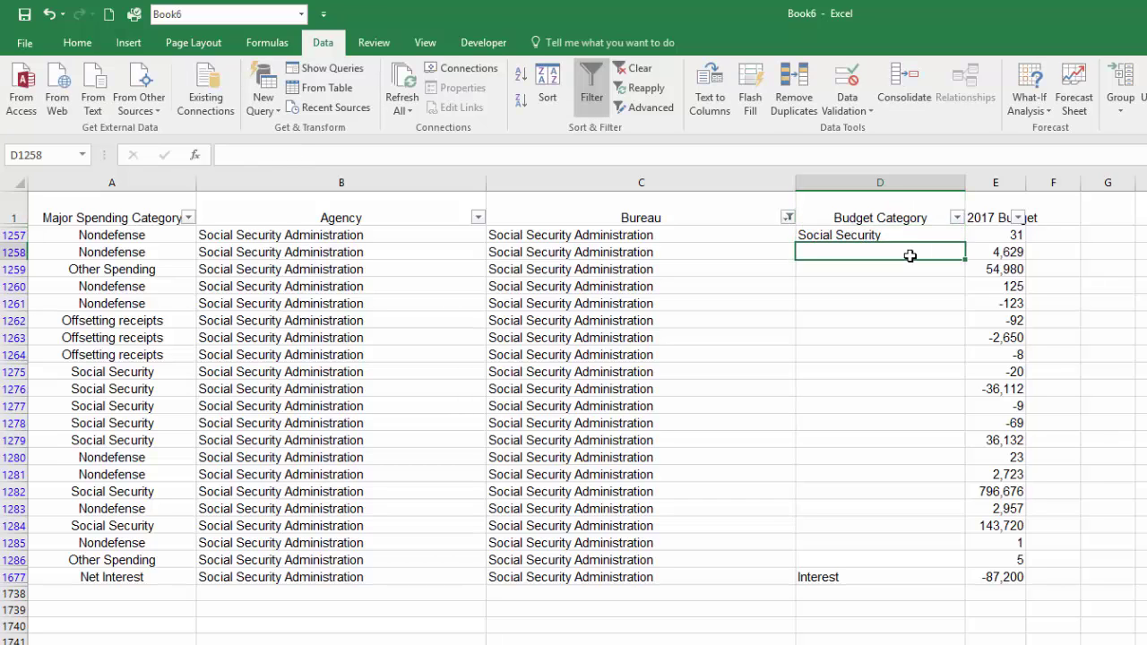
Copy Social Security from D1257 into the Budget Category cells through row 1286, leaving out the Net Interest row
key(Up)
key(ctrl+c)
key(shift+Down)
key(shift+Down)
key(shift+Down)
key(shift+Down)
key(shift+Down)
key(shift+Down)
key(shift+Down)
key(shift+Down)
key(shift+Down)
key(shift+Down)
key(shift+Down)
key(shift+Down)
key(shift+Down)
key(shift+Down)
key(shift+Down)
key(shift+Down)
key(shift+Down)
key(shift+Down)
key(shift+Down)
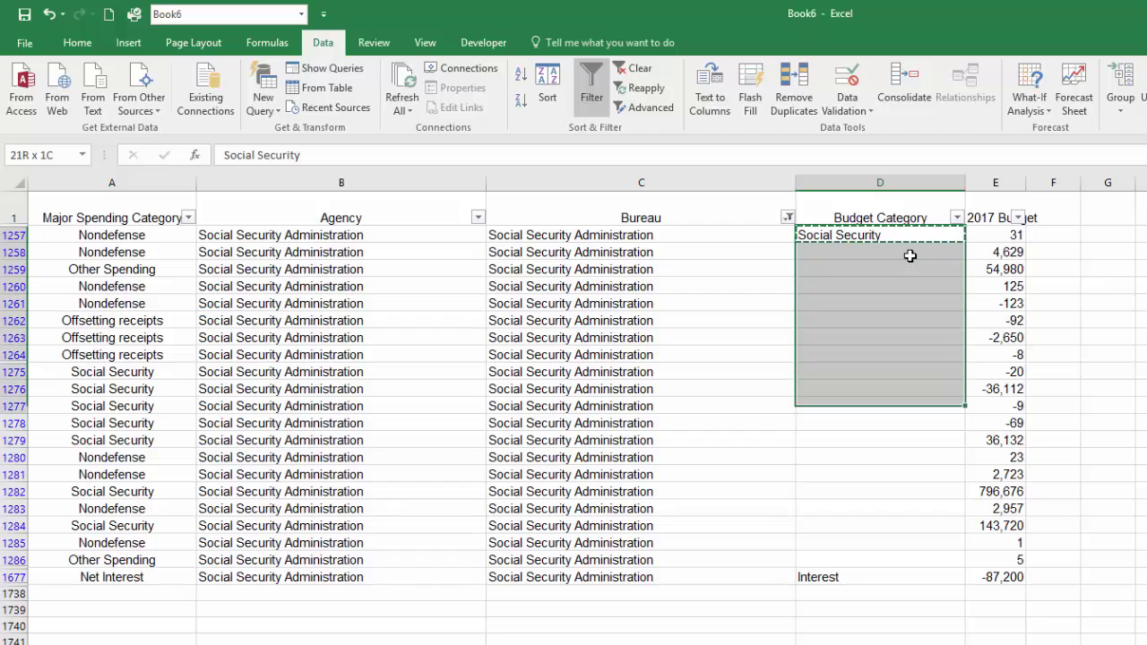
key(ctrl+v)
key(Escape)
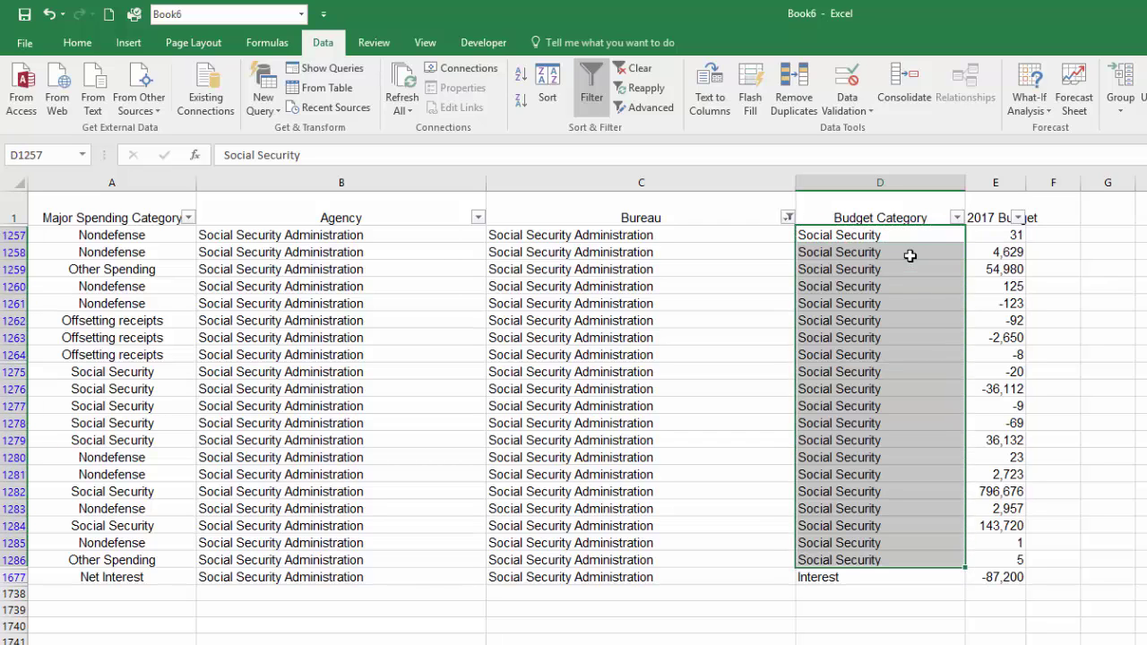
Show all bureaus again by clearing the Social Security Administration restriction from the Bureau filter
click(787, 217)
click(623, 387)
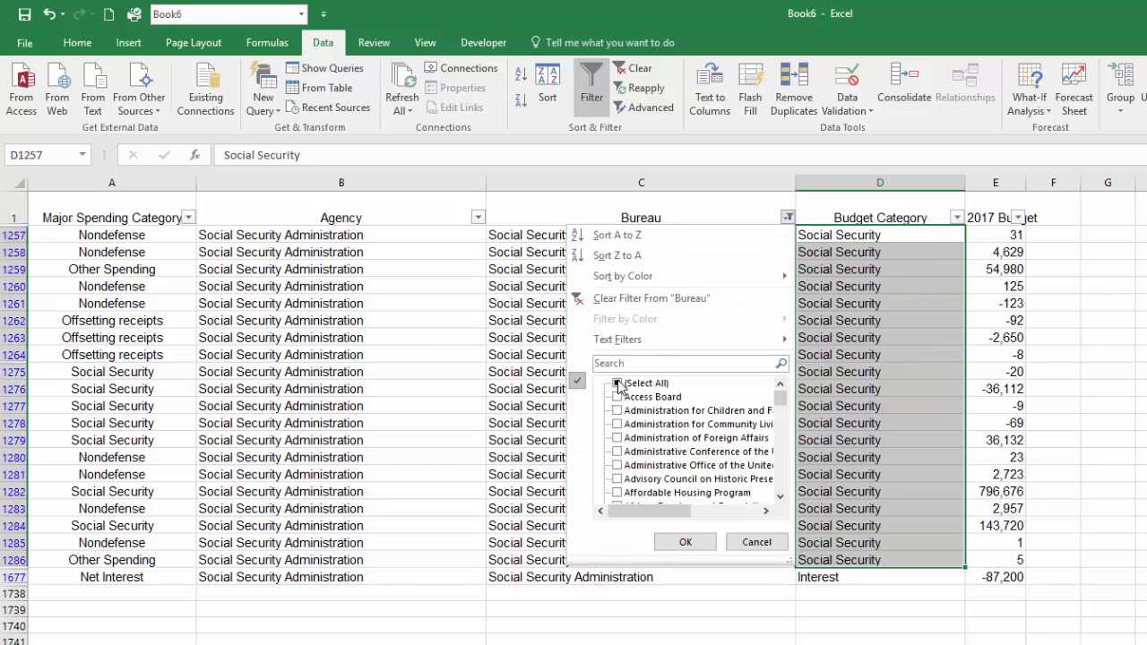
click(687, 542)
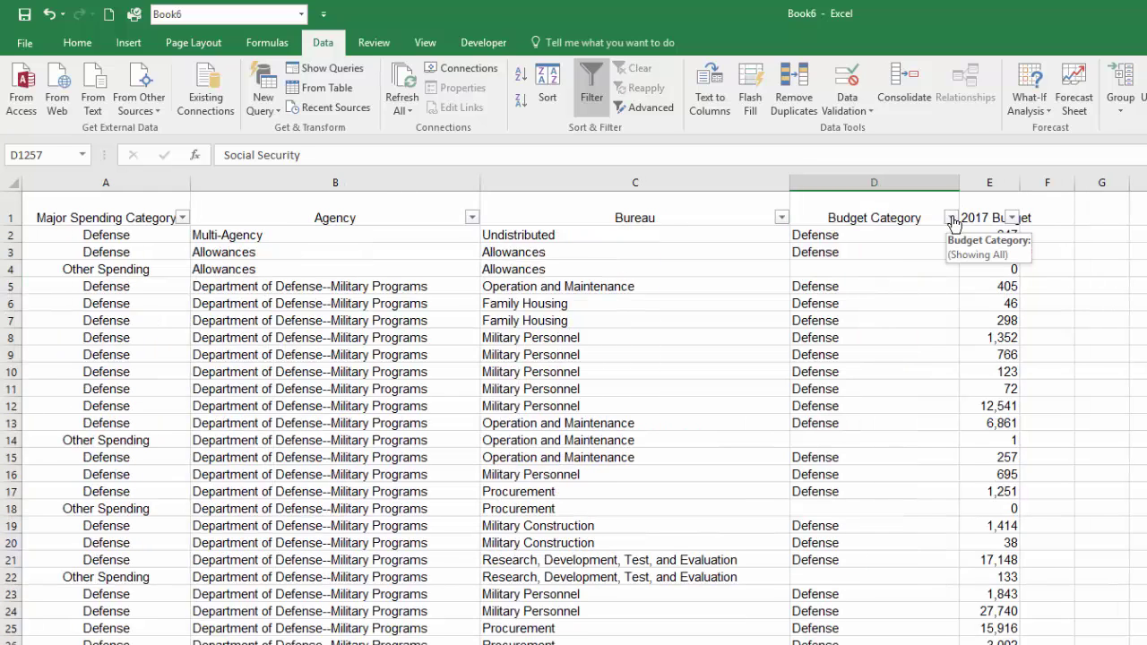
Filter the Budget Category column to show only the blank entries
click(950, 219)
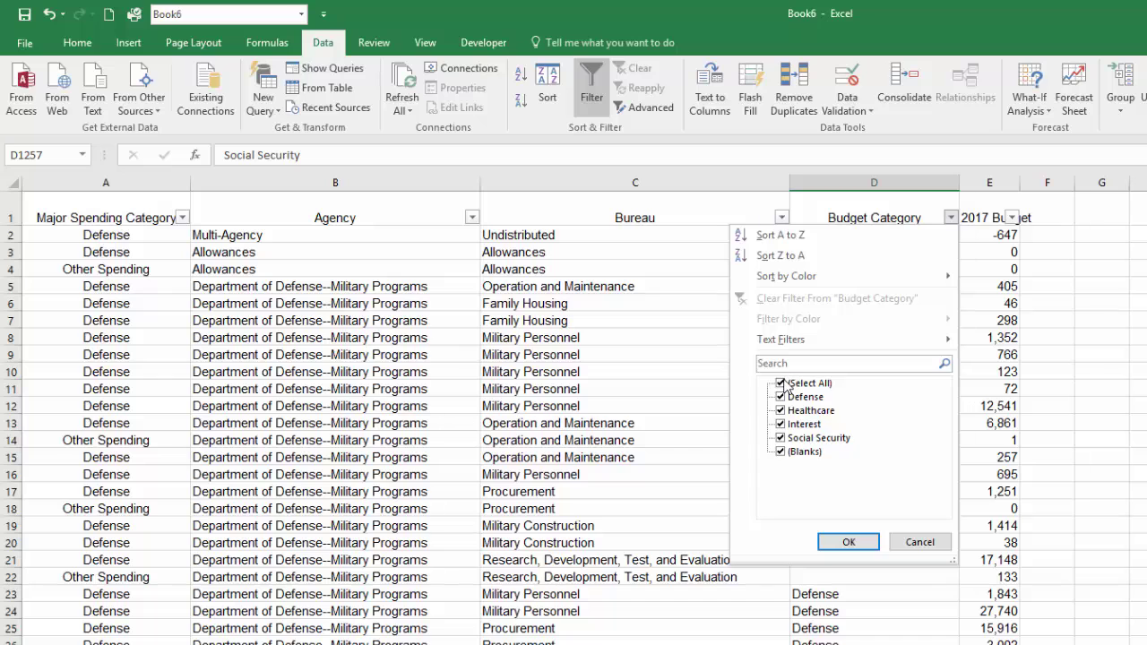
click(780, 383)
click(780, 452)
click(848, 541)
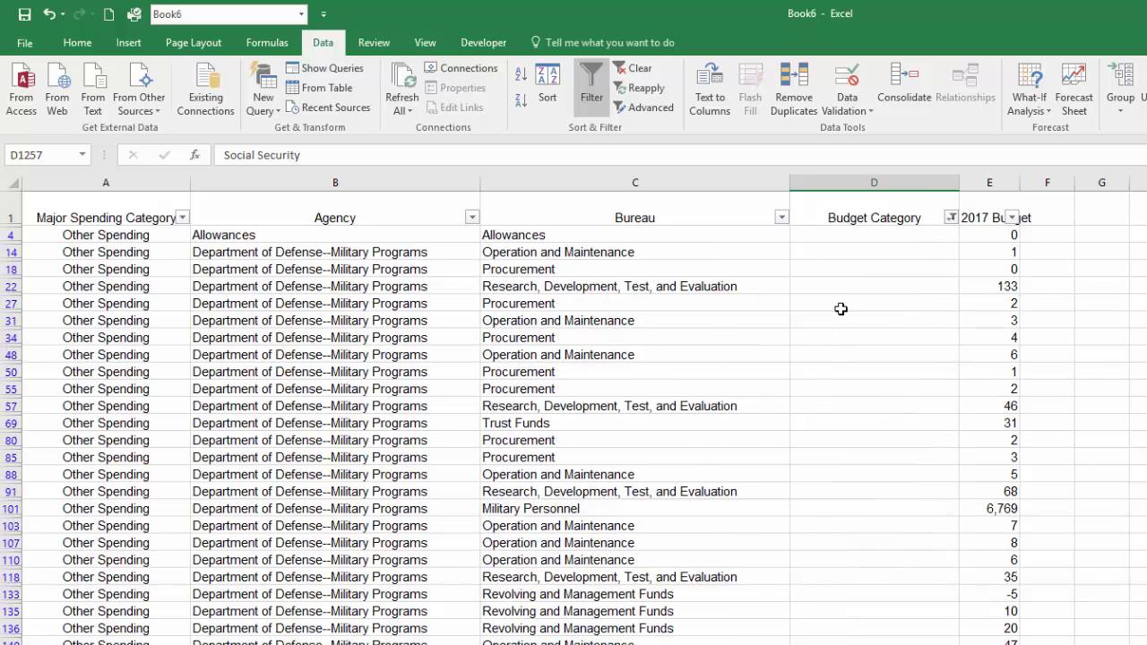
Enter "Other" as the Budget Category in D4, the first unassigned row
click(859, 235)
text(Othe)
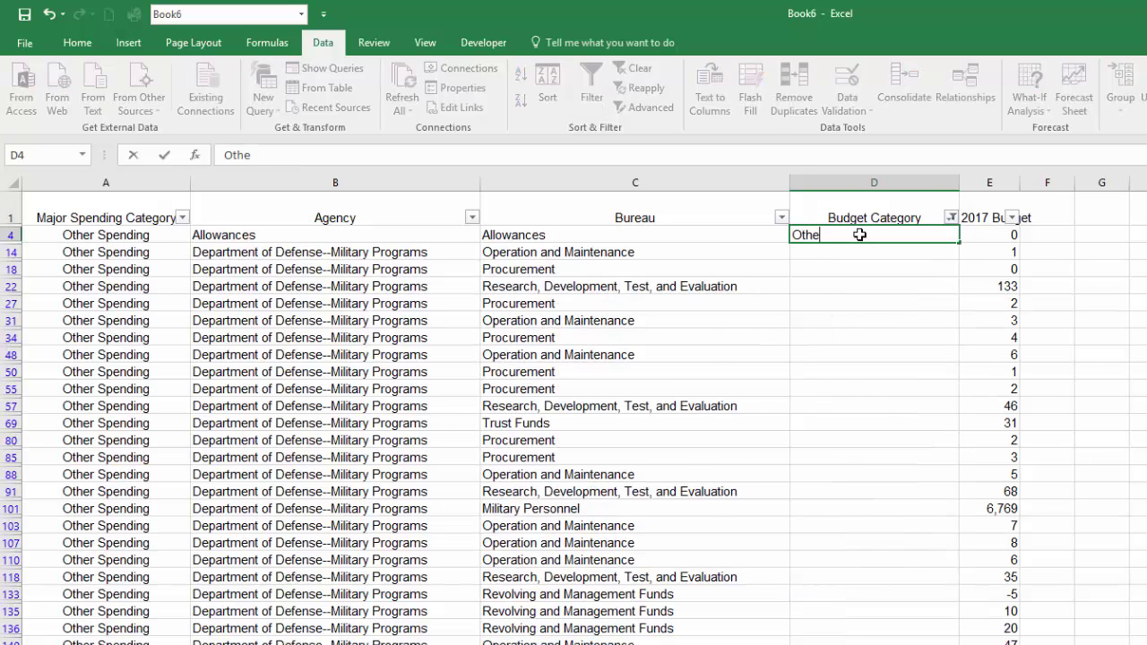
text(r)
key(ctrl+Return)
Paste Other into all the filtered blank Budget Category cells down through row 1737
key(Left)
key(ctrl+Down)
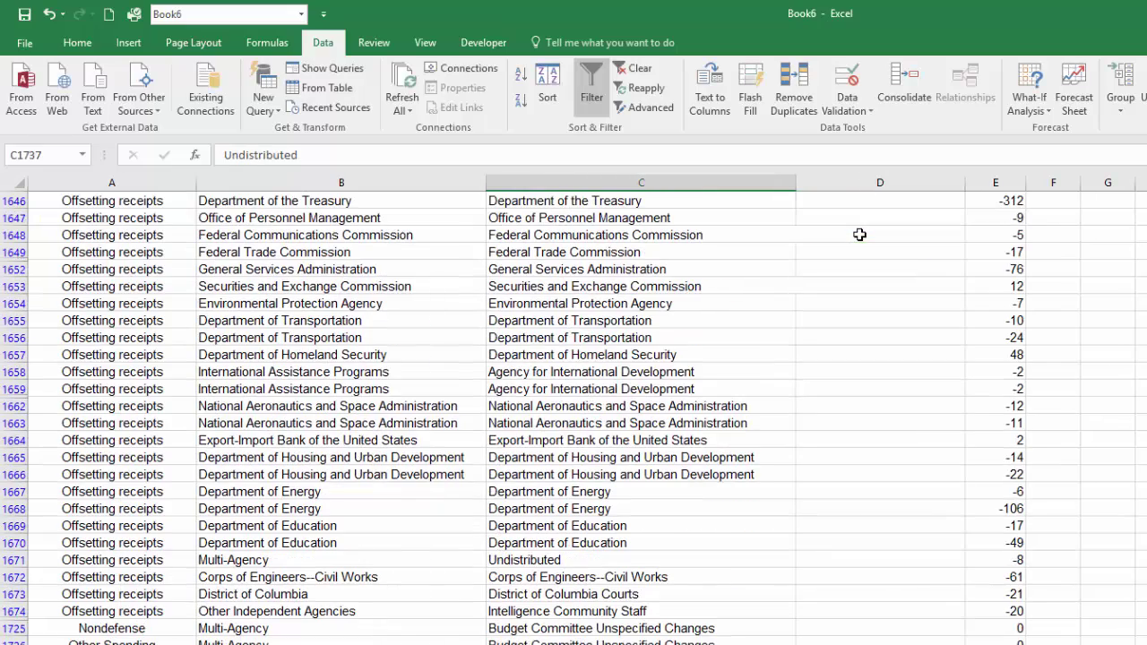
key(Right)
key(ctrl+shift+Up)
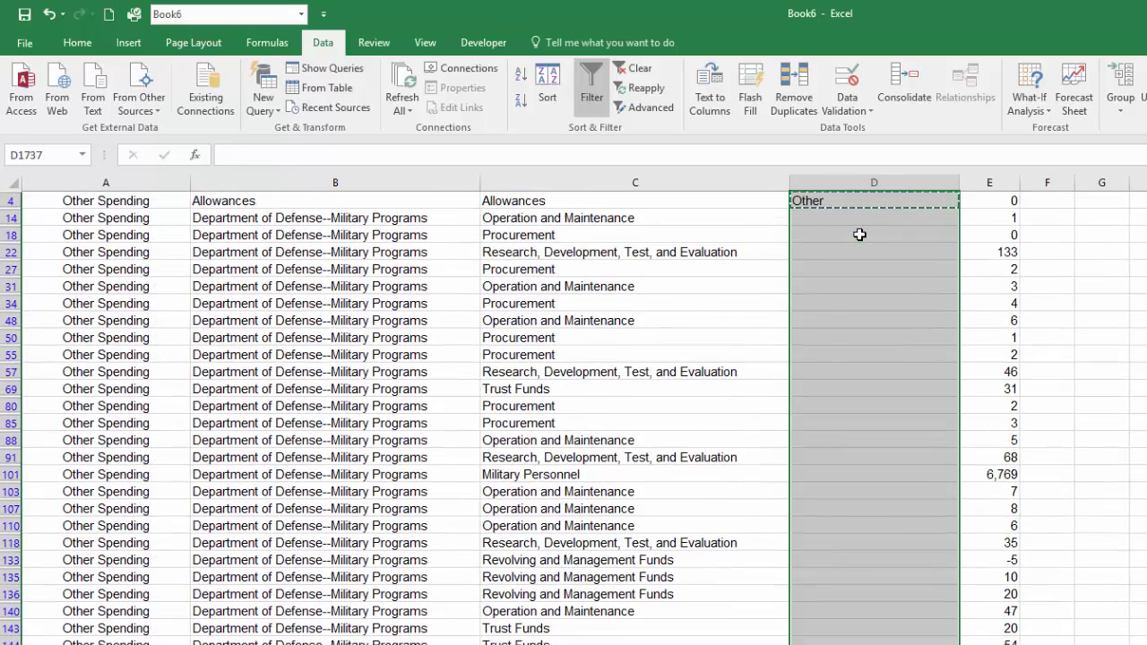
key(ctrl+v)
key(Up)
key(ctrl+Up)
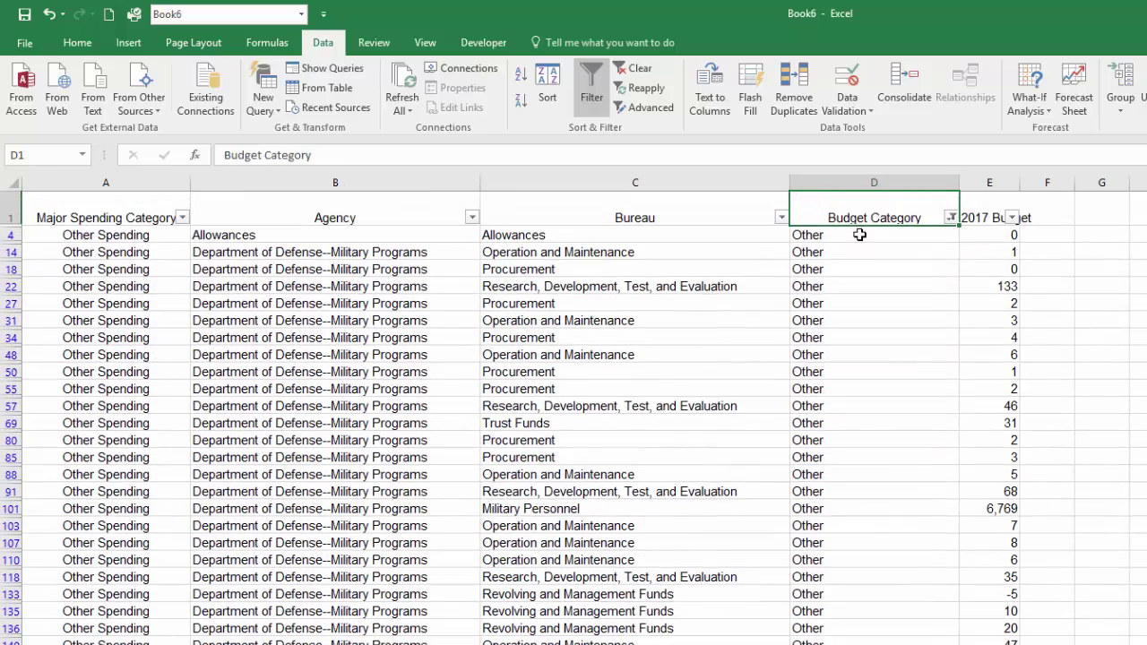
Reselect every value in the Budget Category filter to display all rows
click(950, 218)
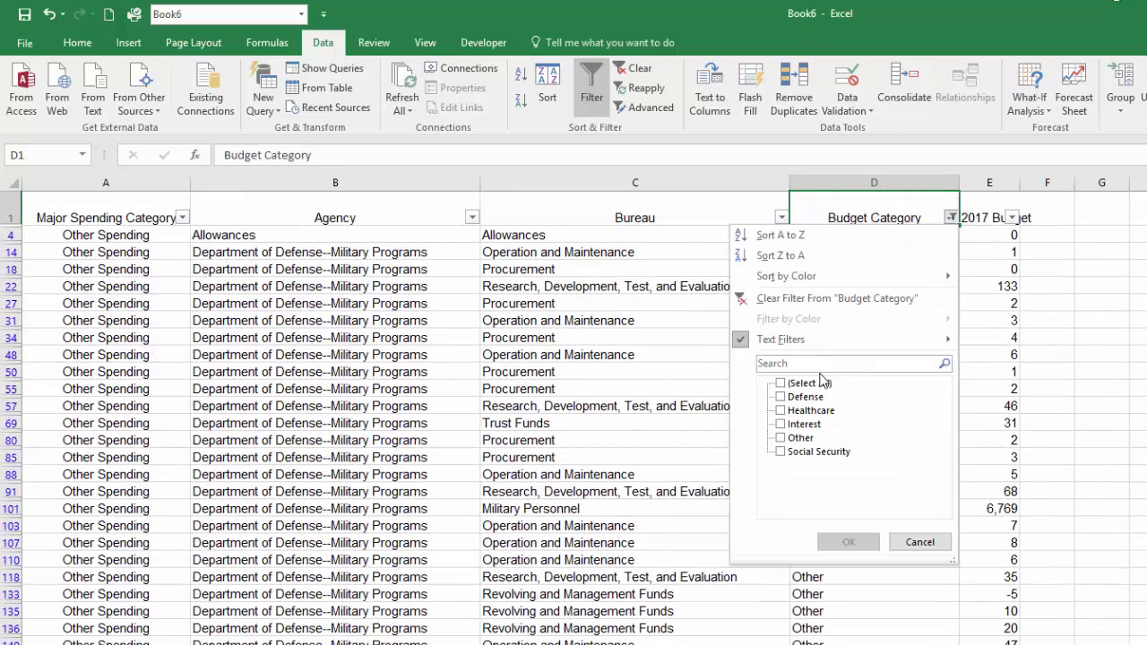
click(821, 384)
click(849, 541)
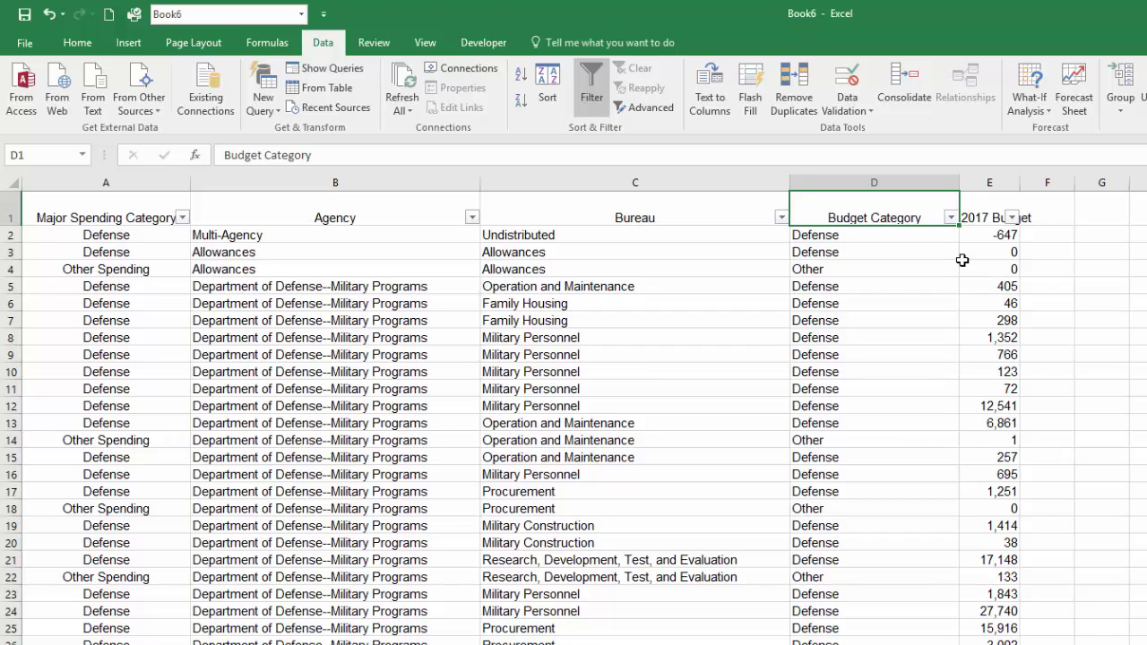
Check the Budget Category filter list for any remaining blanks, leaving every category selected
click(950, 218)
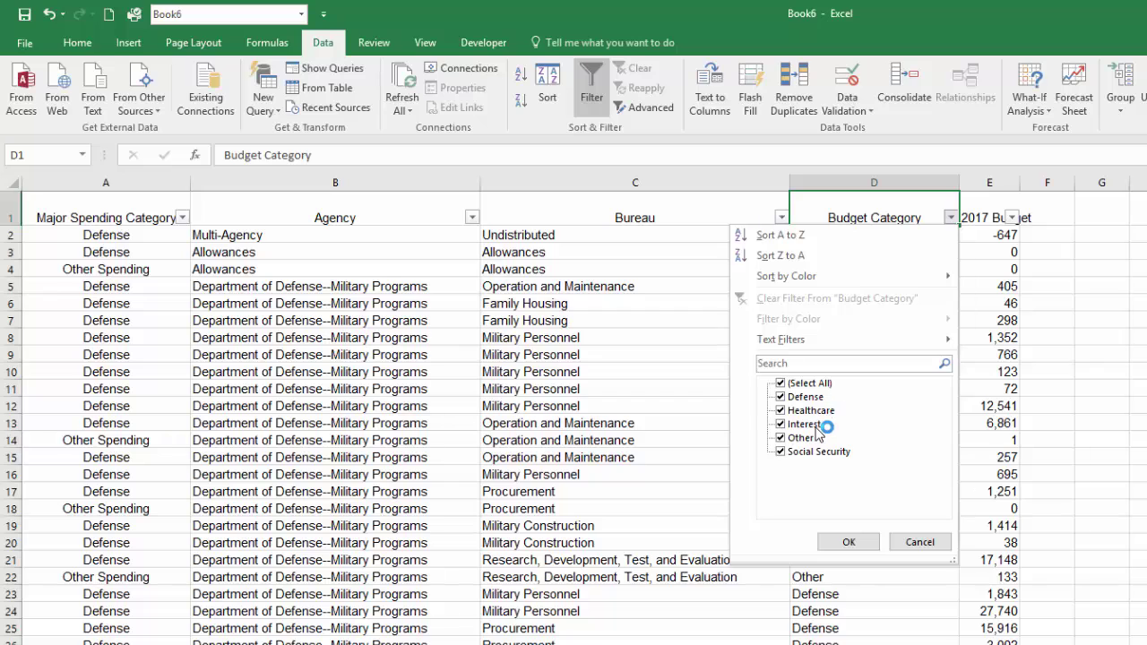
click(844, 536)
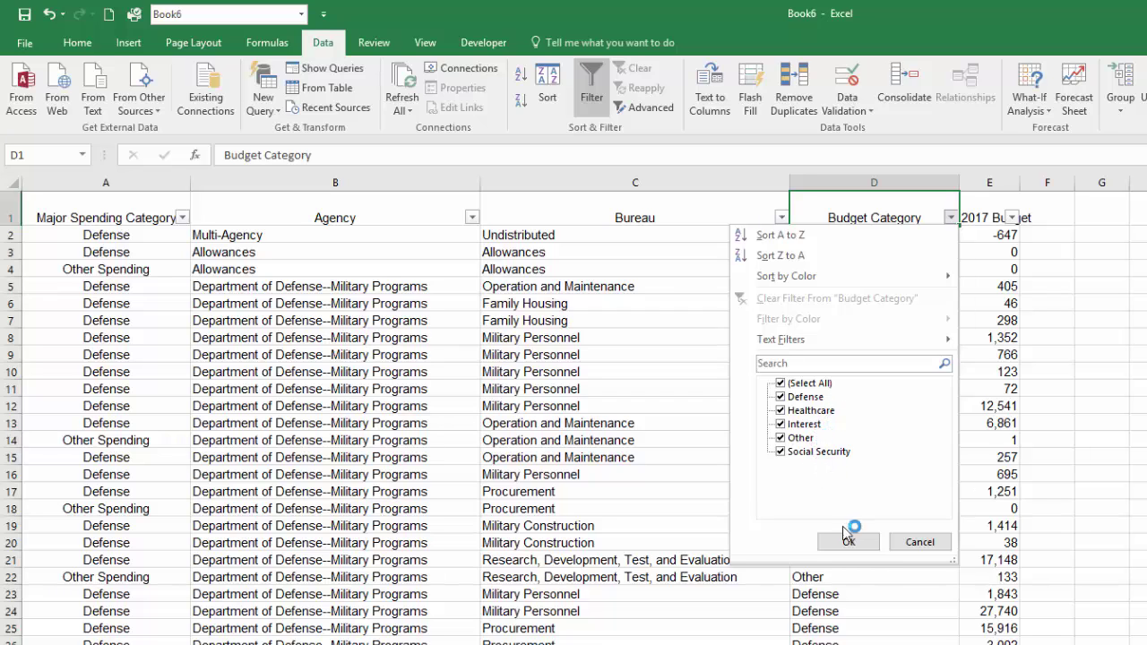
click(996, 391)
click(842, 318)
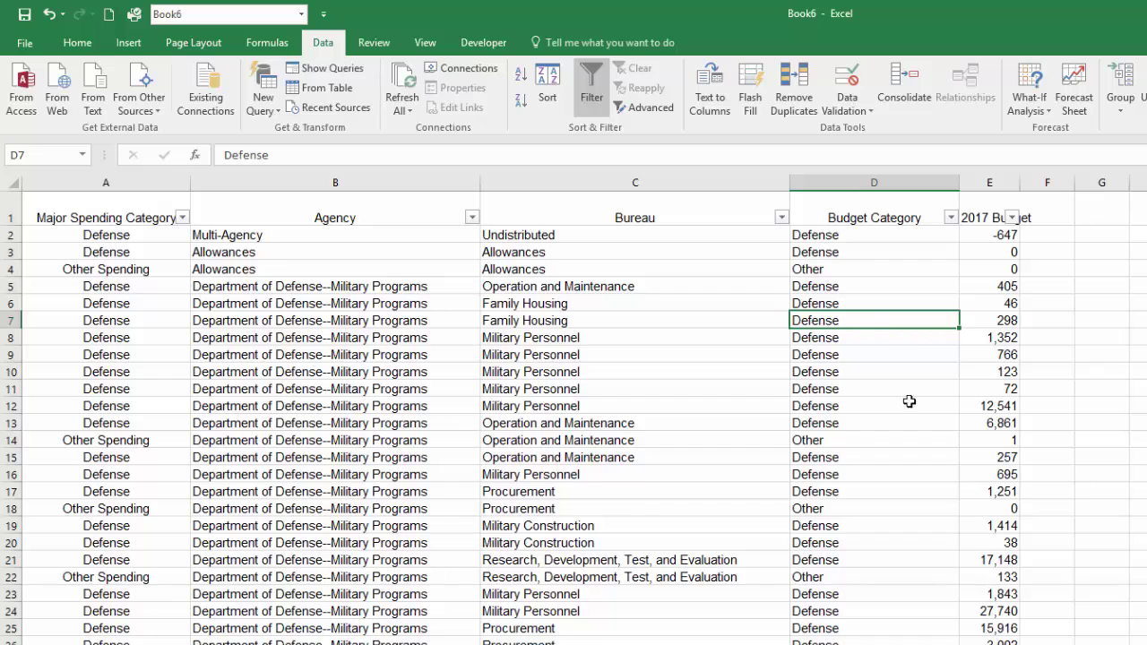
click(855, 514)
click(872, 357)
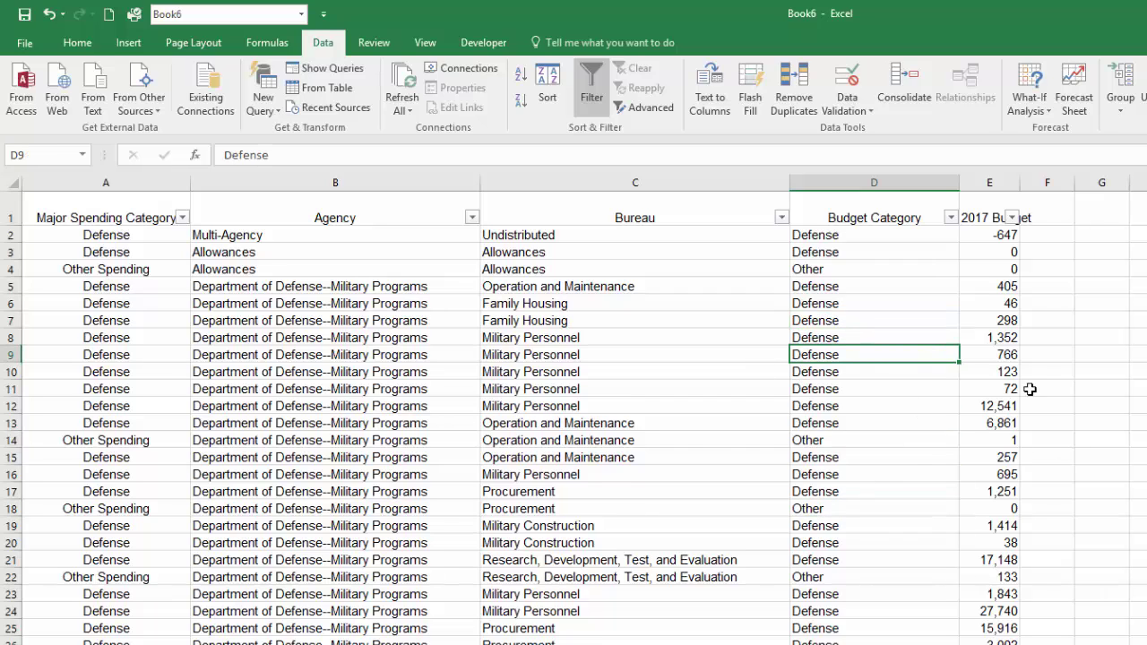
Create a PivotTable from the range Sheet1!$A$1:$E$1737 on a new worksheet
click(75, 43)
click(128, 43)
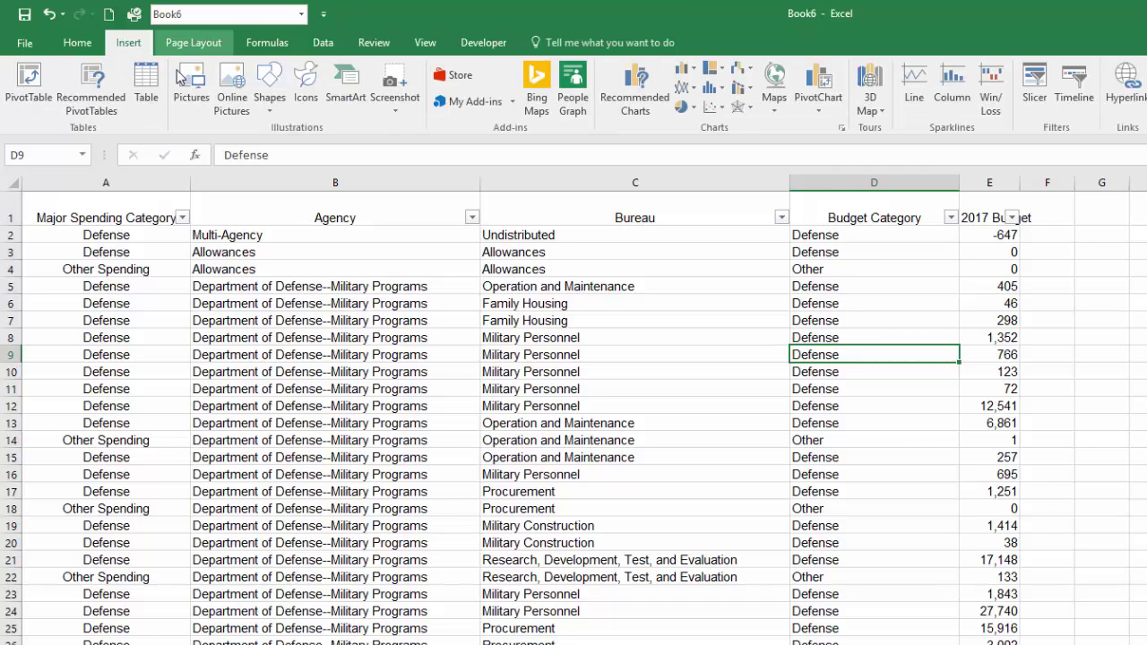
click(26, 76)
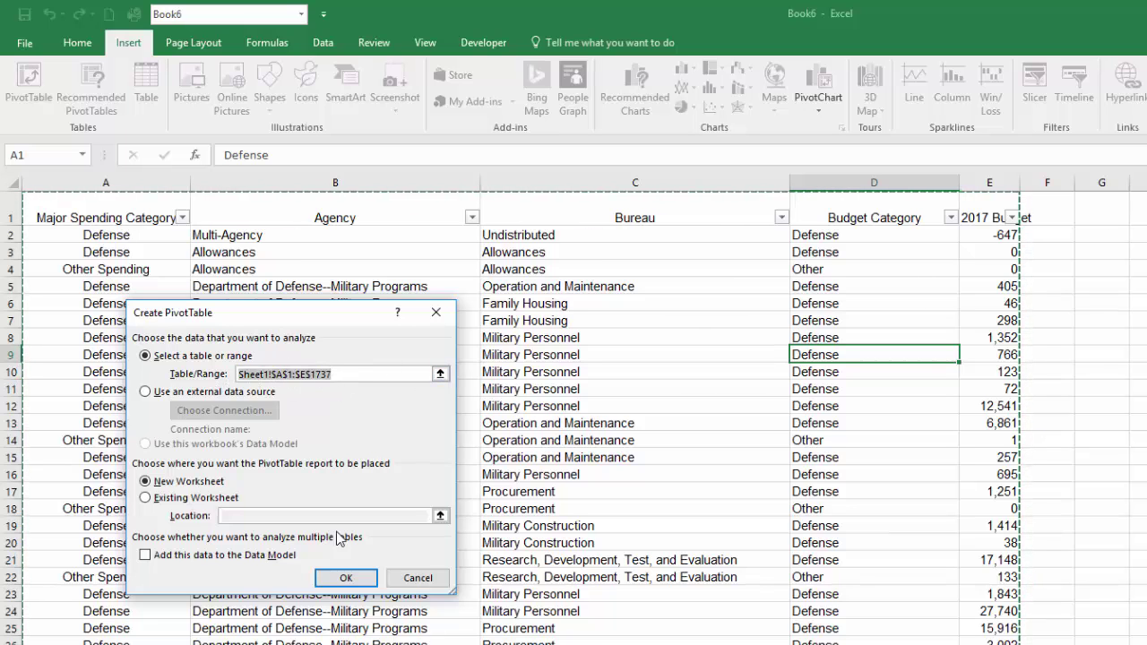
click(346, 578)
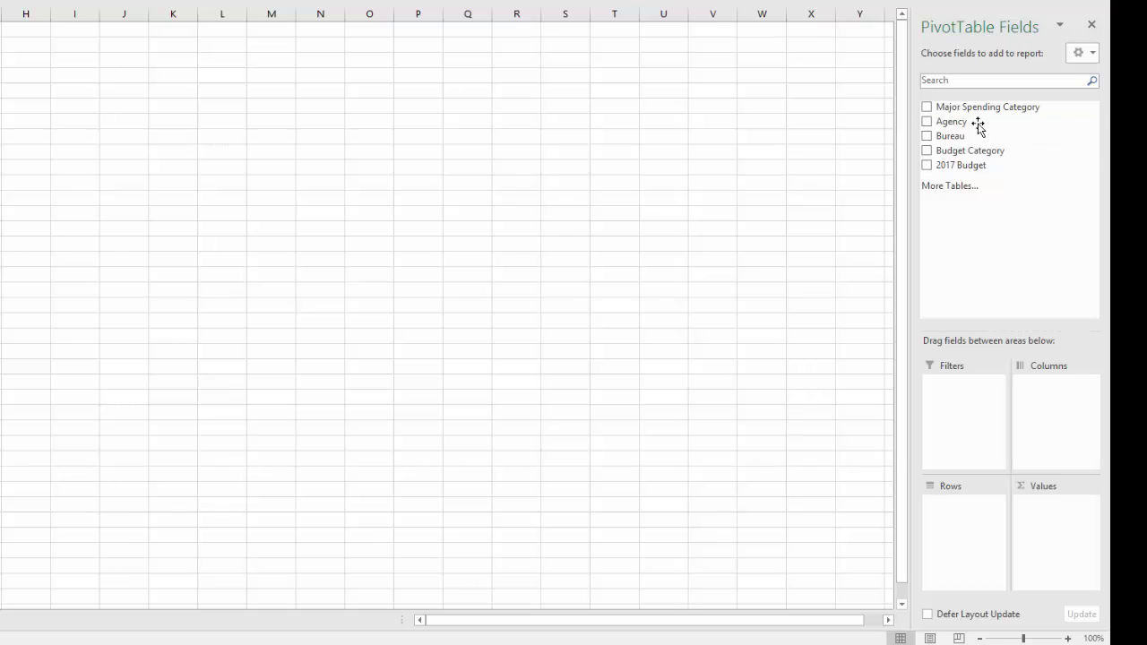
Lay out the PivotTable with Budget Category as rows and the sum of 2017 Budget as values
drag(986, 150, 963, 522)
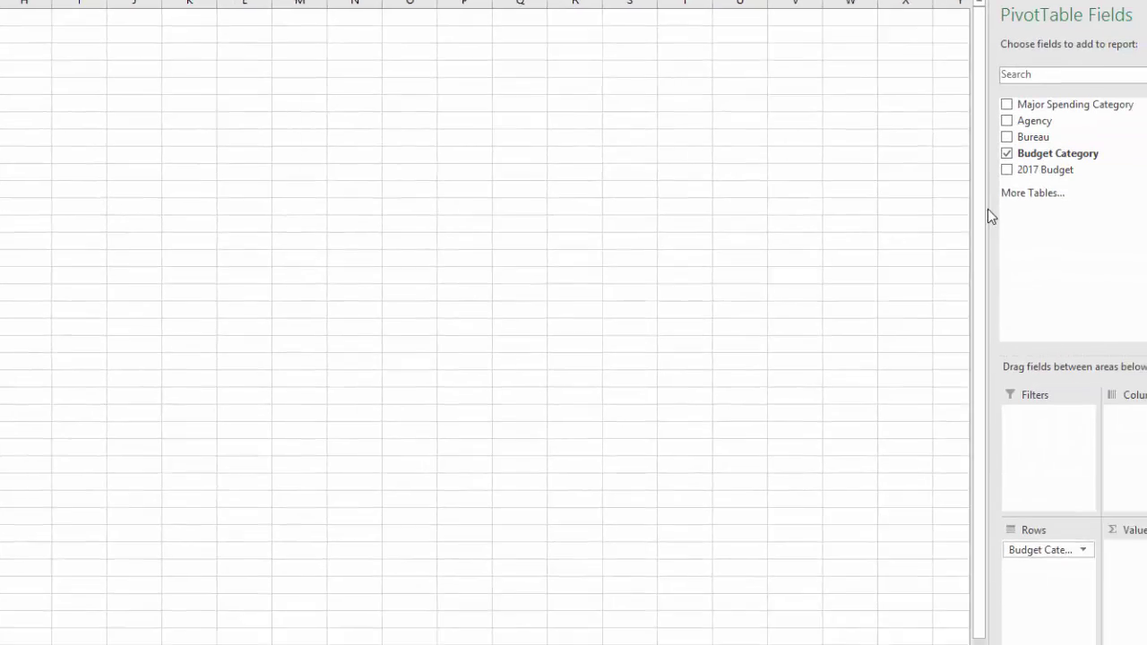
drag(976, 154, 1102, 560)
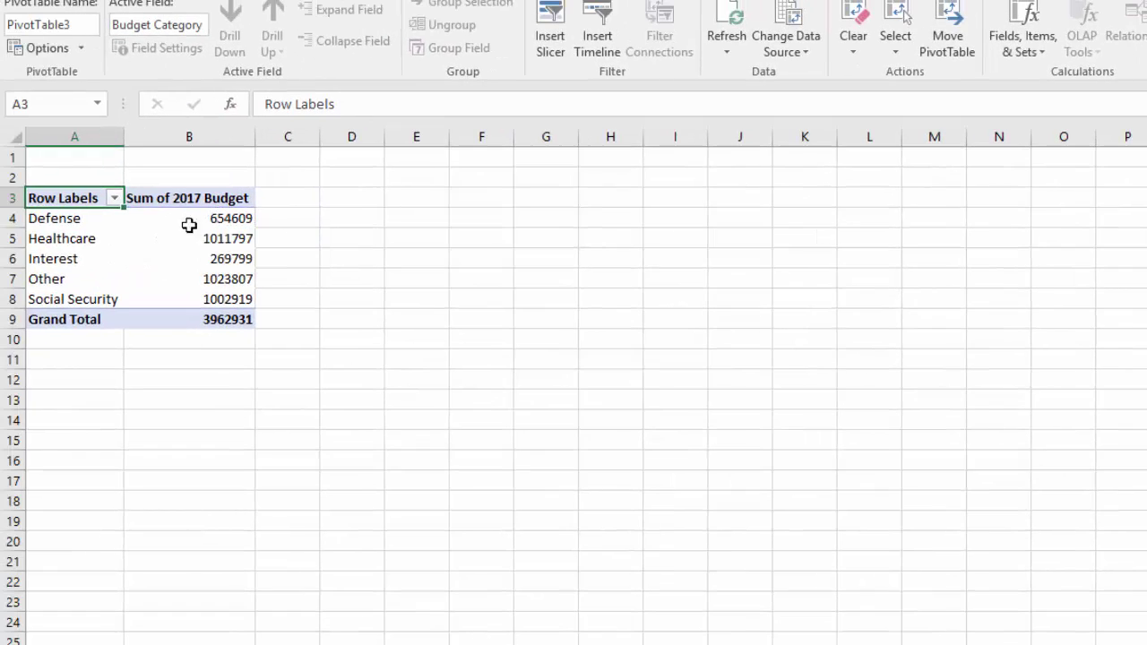
Format the PivotTable's 2017 budget amounts, B4 through the Grand Total in B9, as dollar accounting values without decimals
drag(188, 222, 205, 331)
click(416, 319)
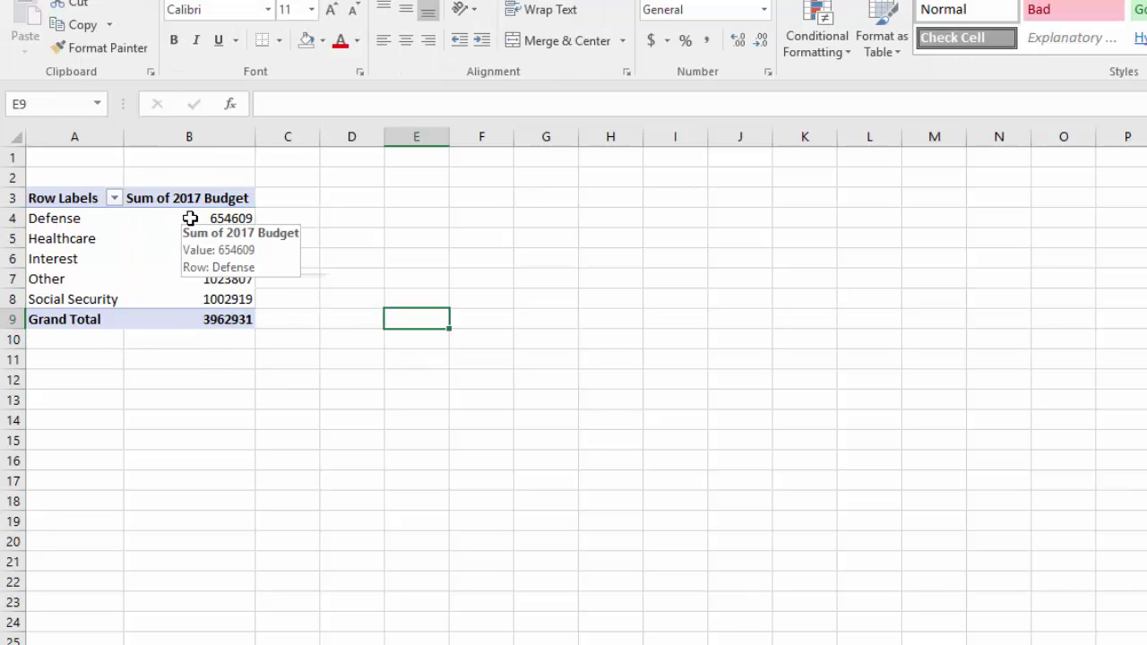
drag(185, 219, 191, 321)
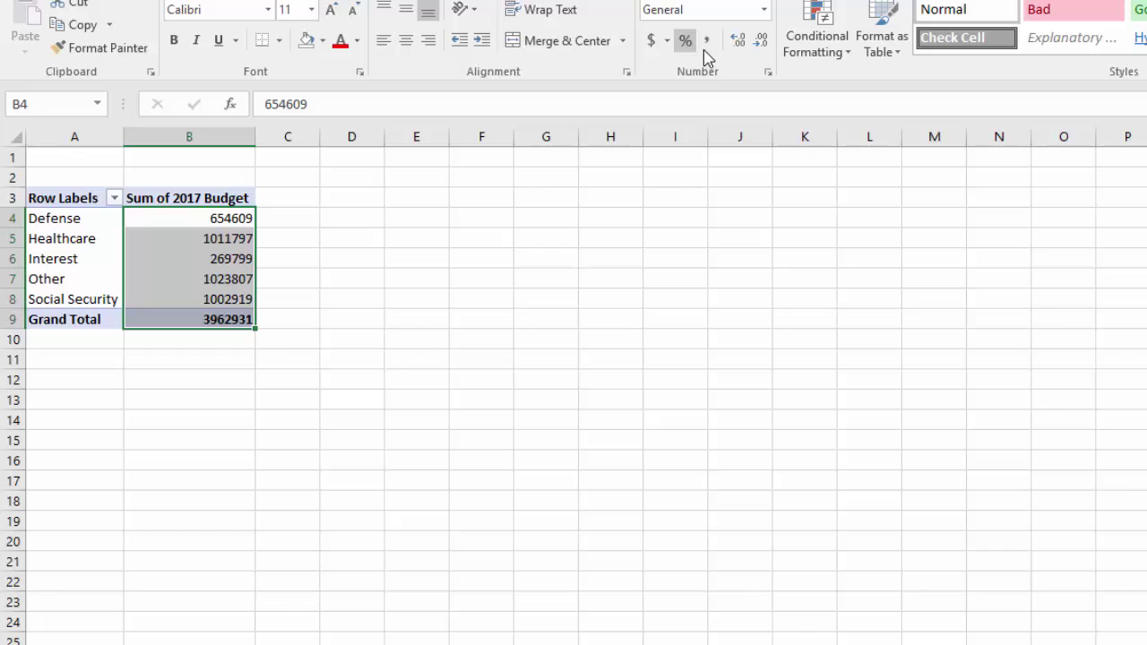
click(651, 40)
click(738, 41)
click(737, 42)
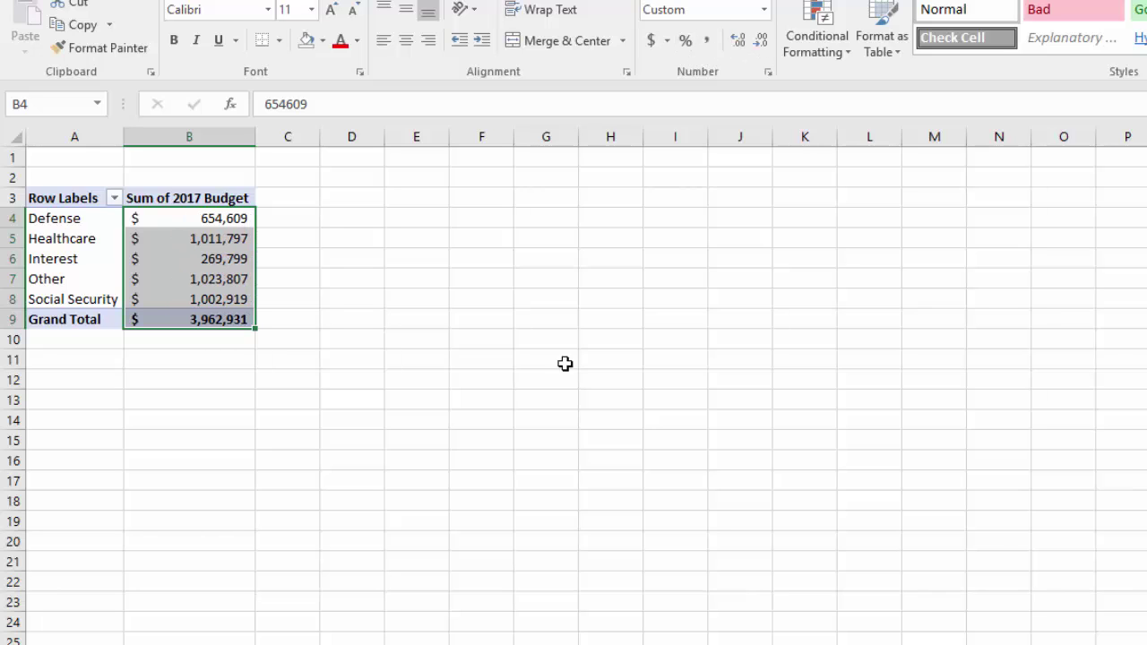
click(421, 220)
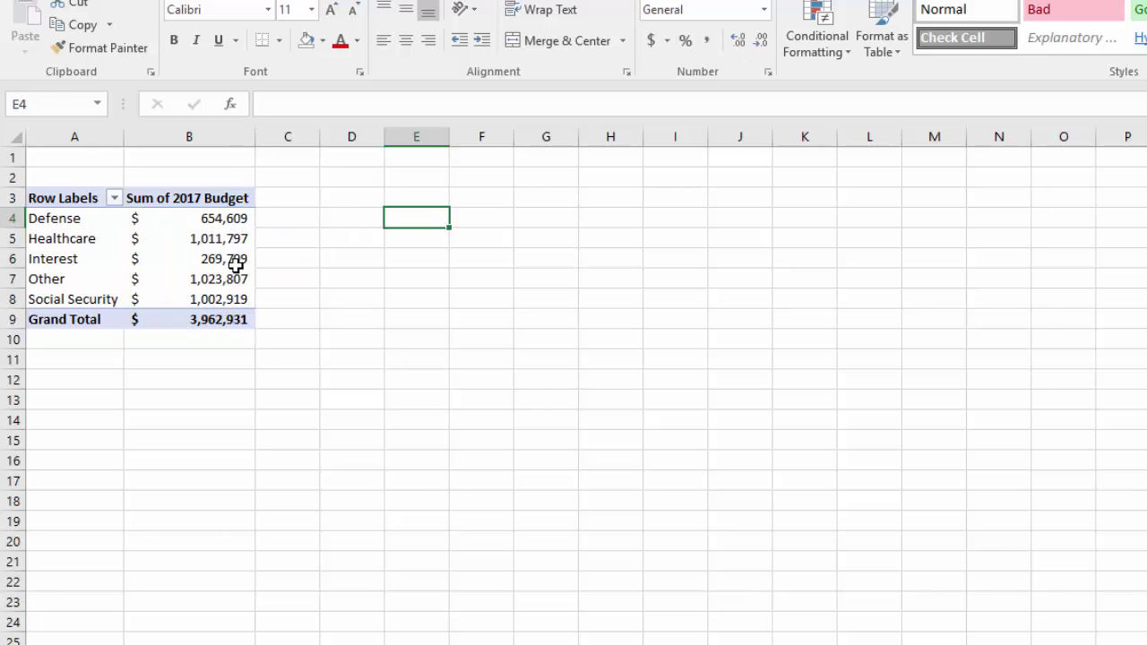
drag(189, 218, 189, 319)
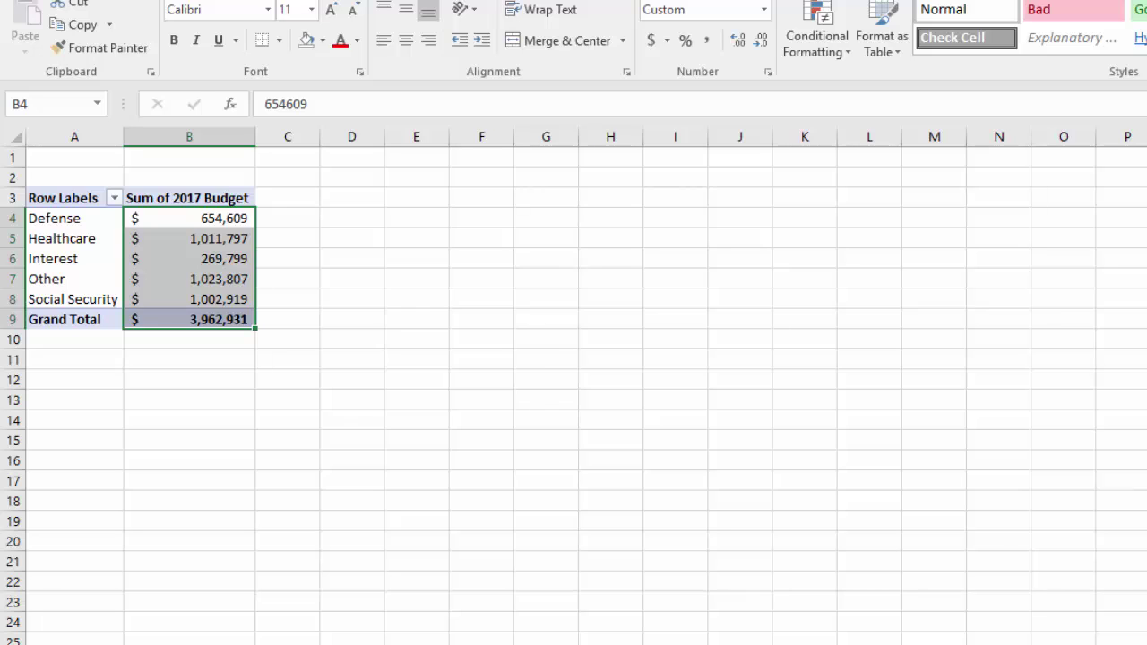
click(739, 379)
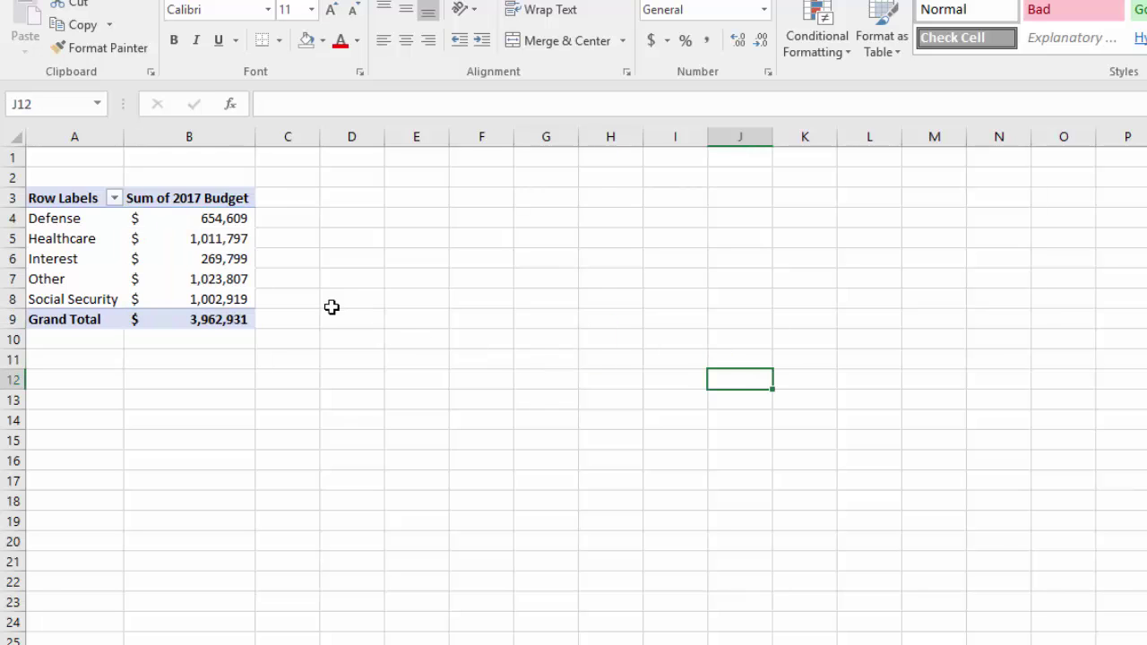
Add 2017 Budget to the PivotTable values a second time and show that second field as % of Column Total
click(228, 282)
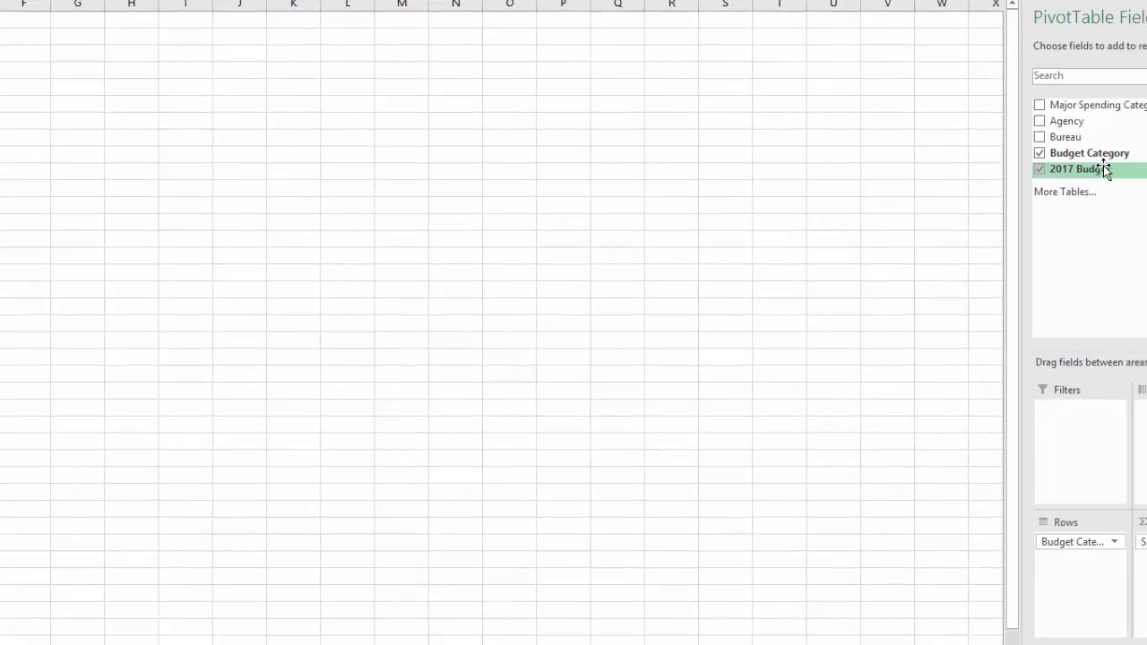
drag(1103, 165, 1073, 560)
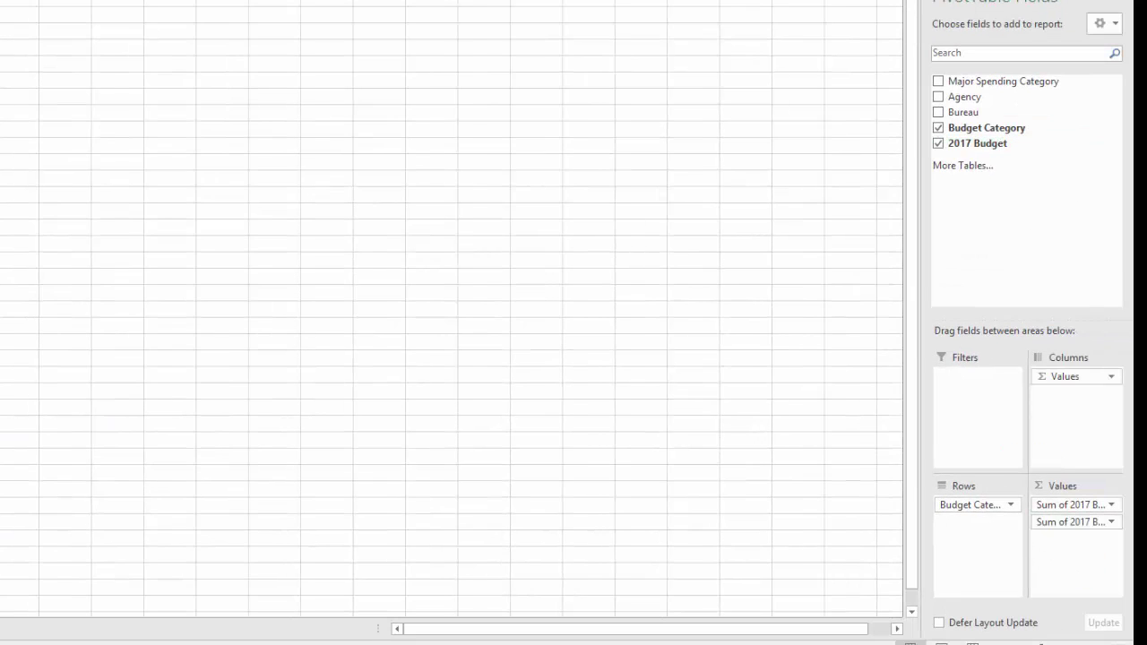
click(1111, 521)
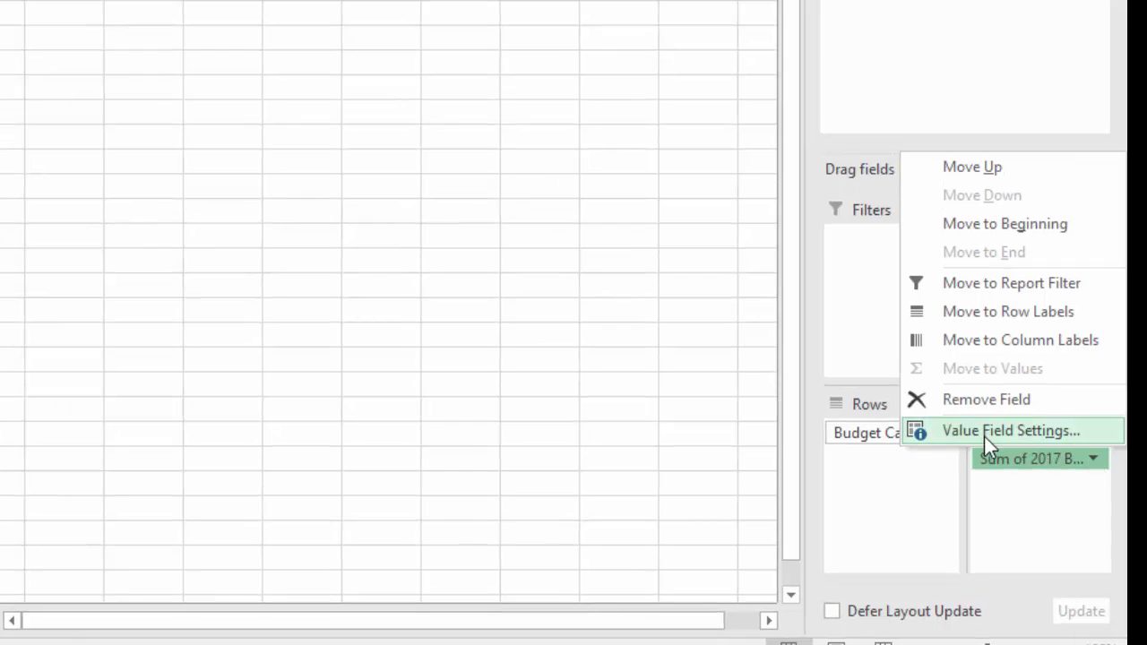
click(993, 439)
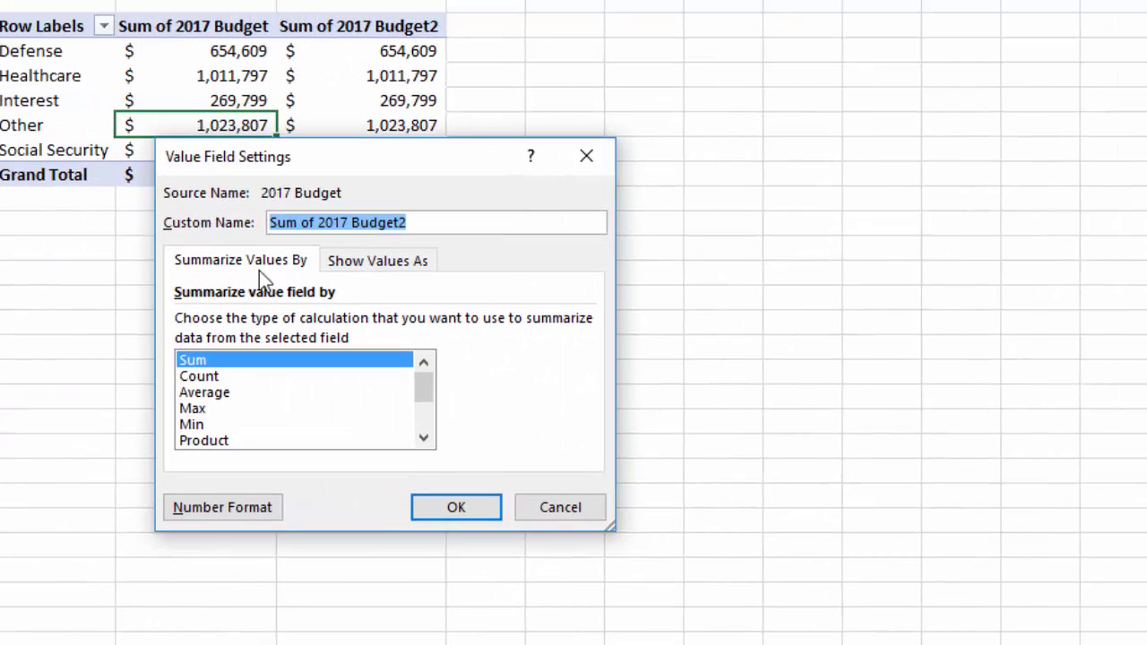
click(381, 264)
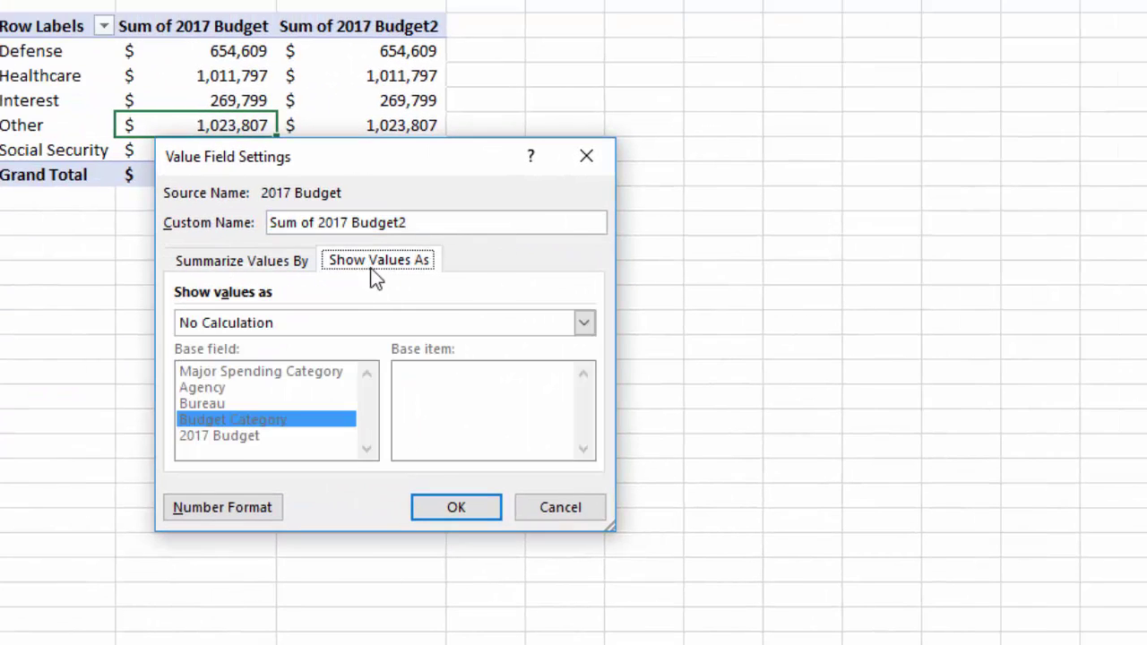
click(343, 327)
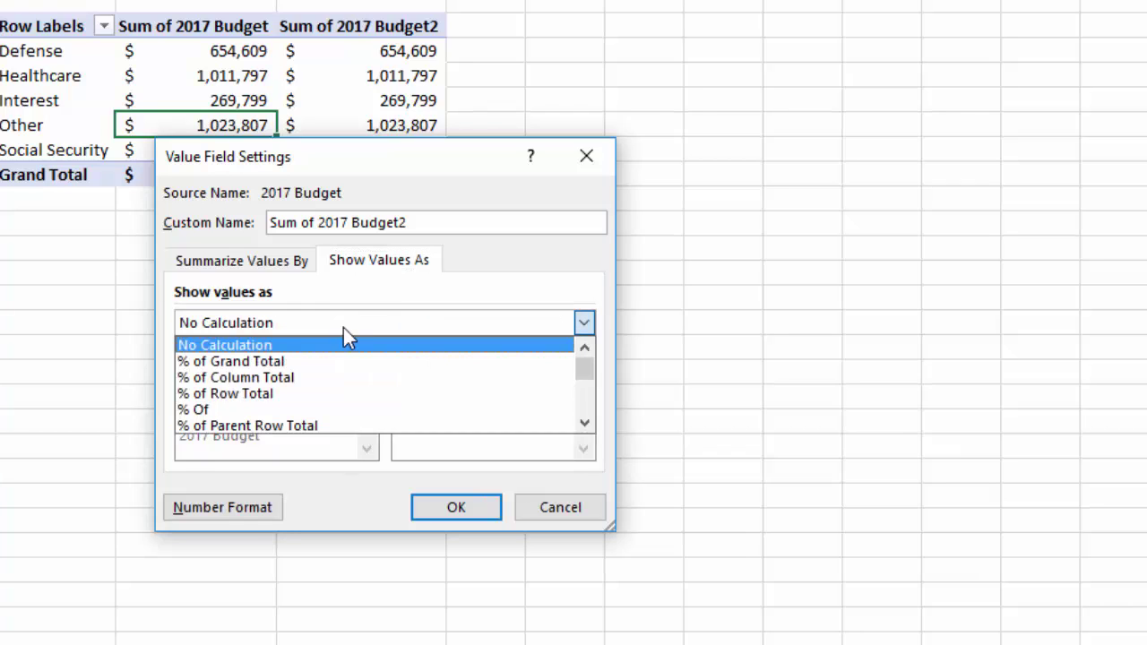
click(297, 378)
click(473, 503)
click(896, 204)
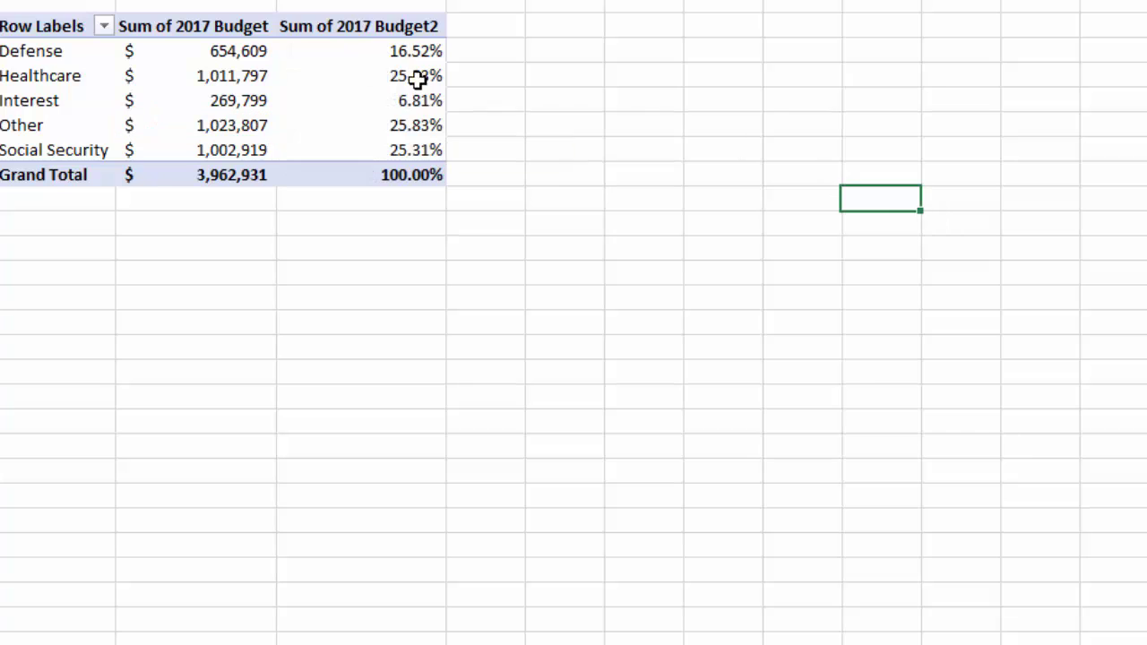
drag(406, 51, 405, 179)
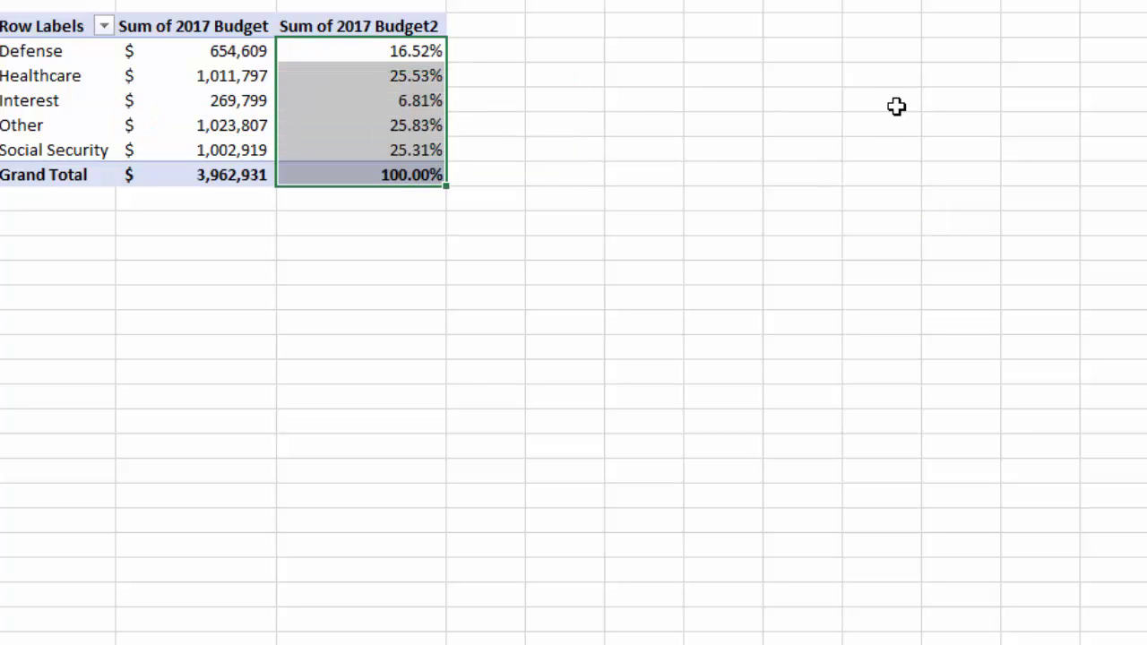
click(797, 248)
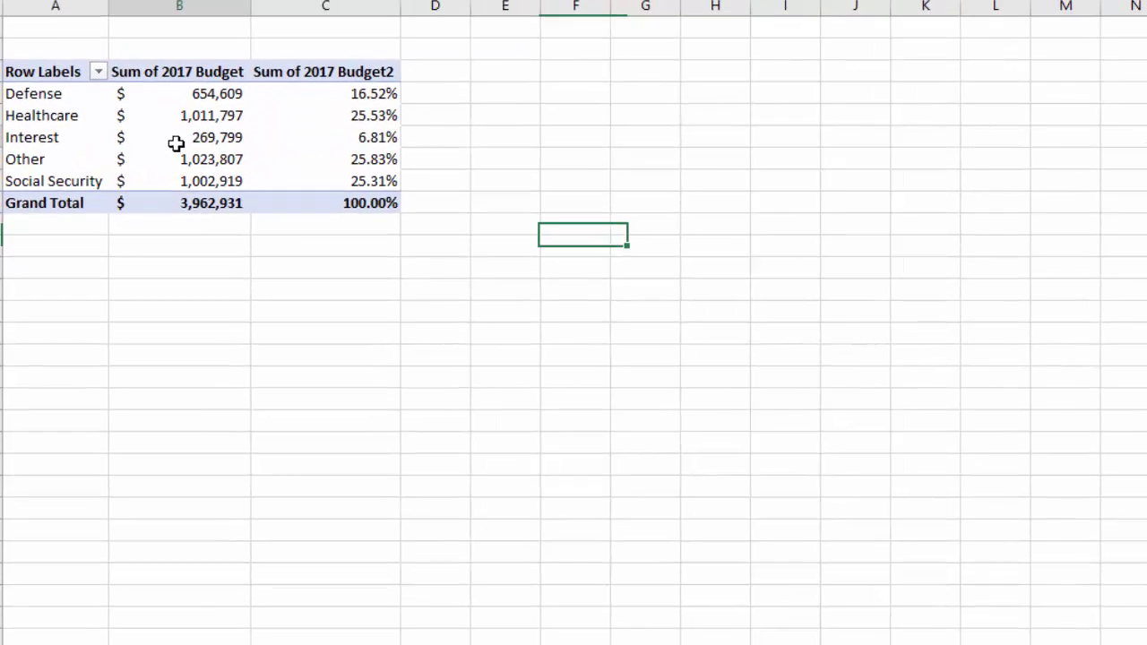
Insert a 2-D pie chart from the PivotTable and place it enlarged beside the table, spanning about D3 to P29
click(194, 100)
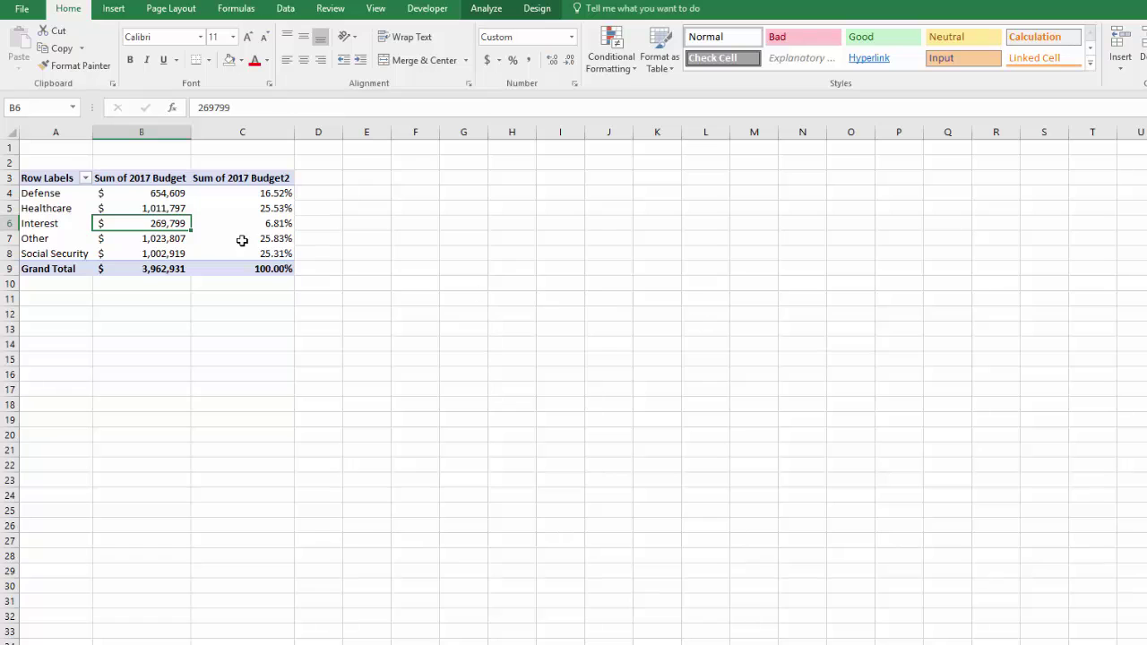
click(114, 9)
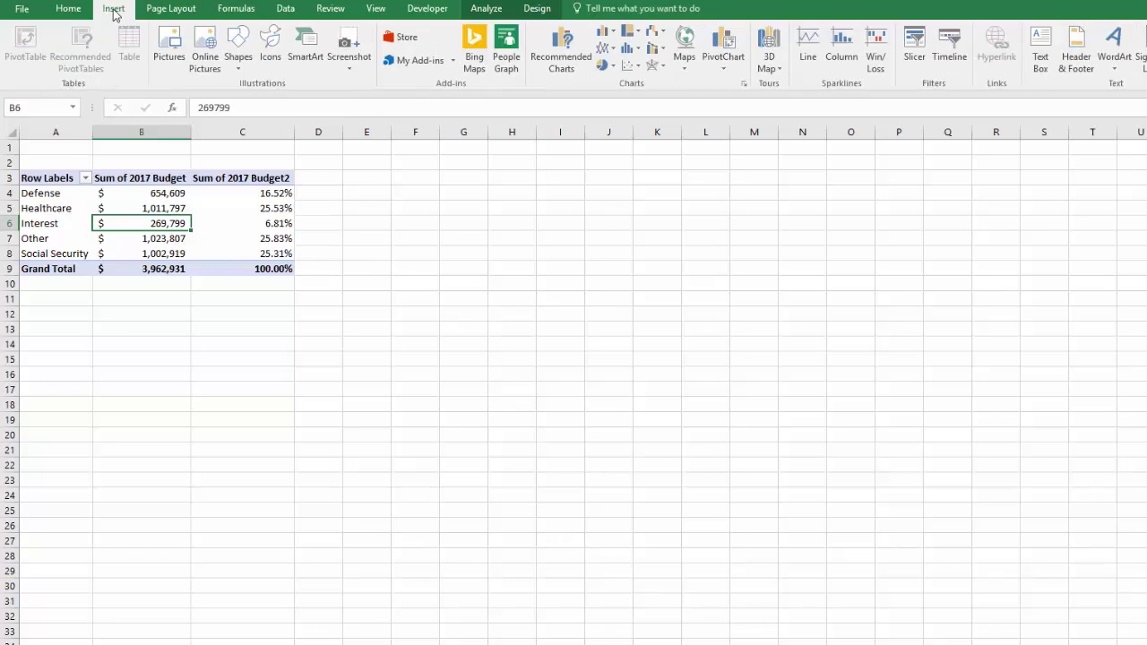
click(606, 65)
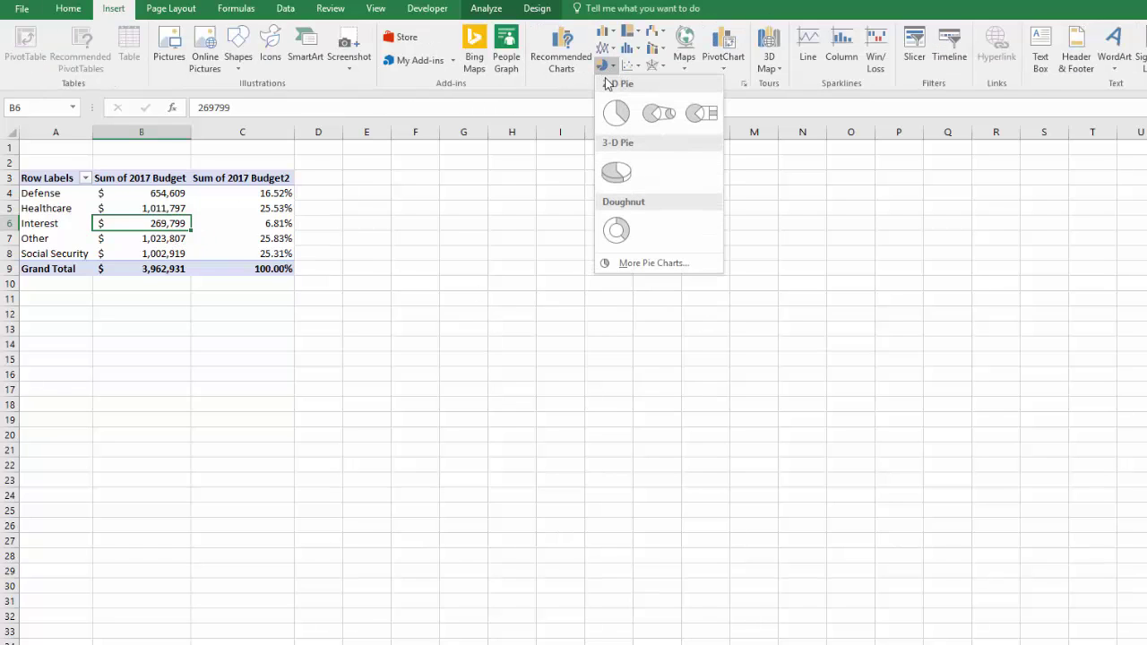
click(616, 116)
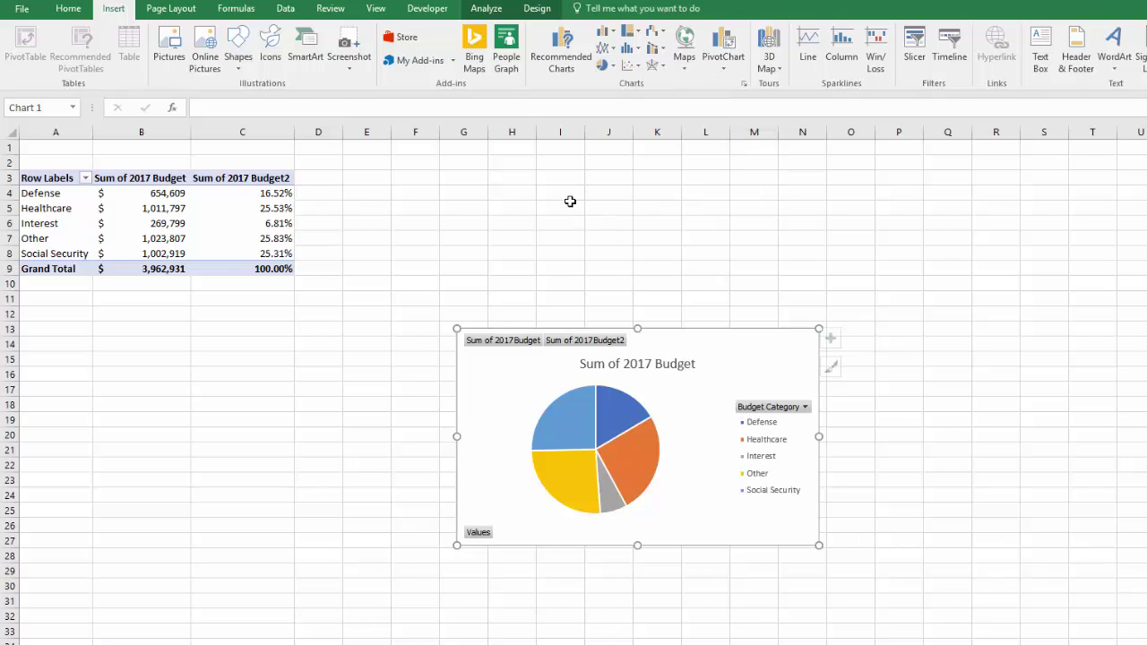
drag(761, 361, 636, 205)
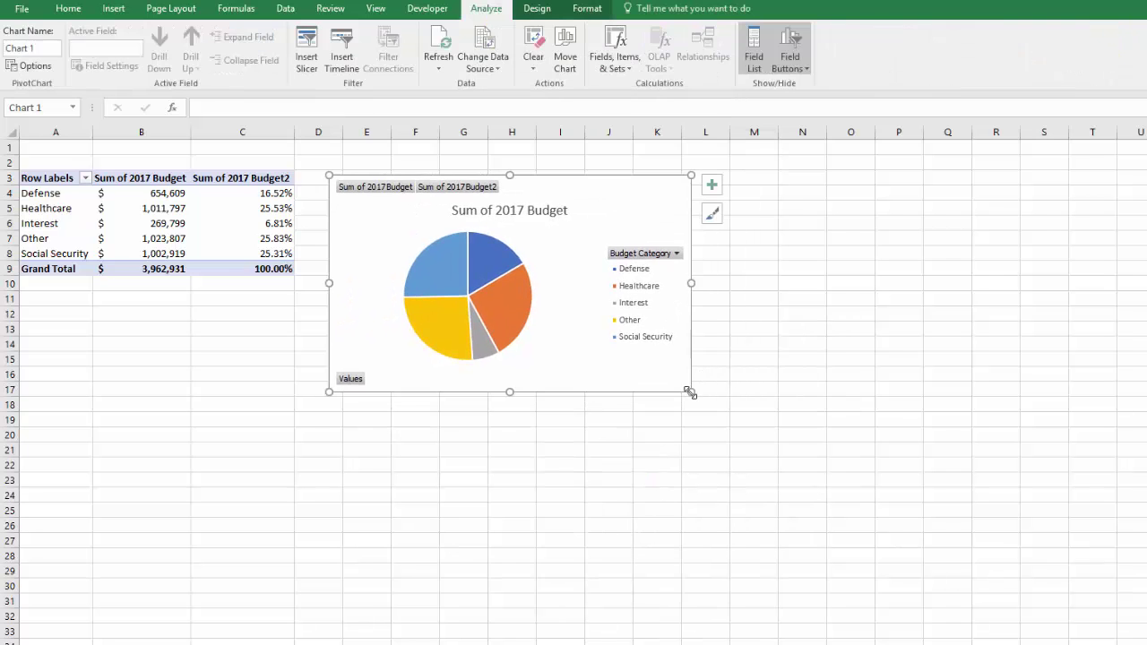
drag(689, 391, 908, 581)
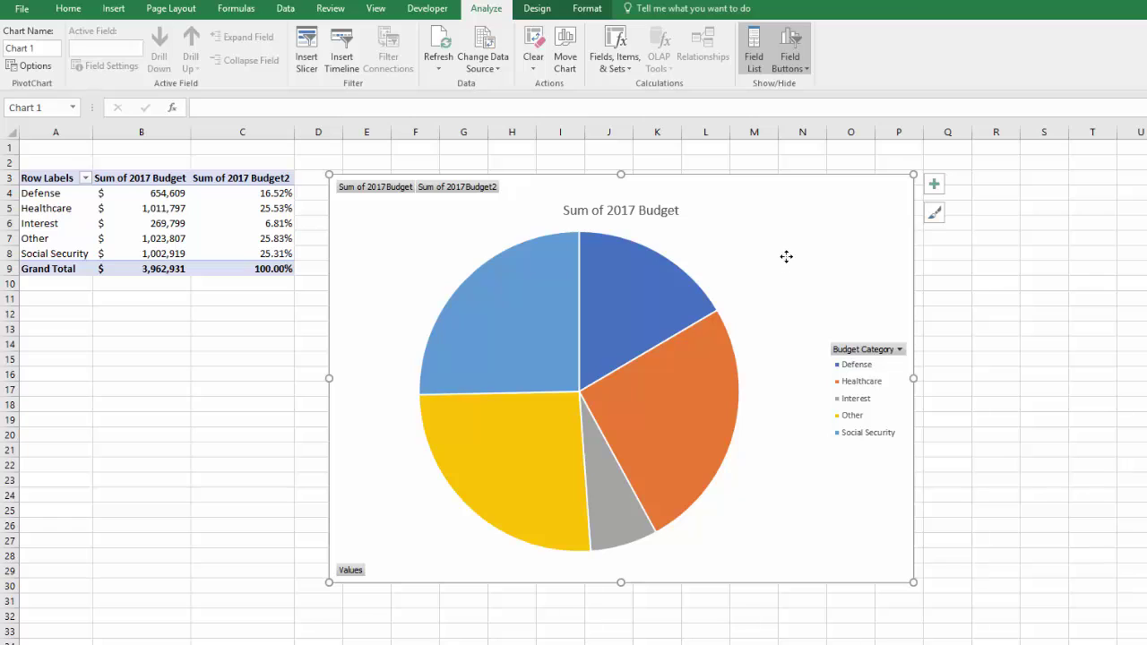
Apply the third chart style, which has multicoloured slices, category names with percentage labels and a legend, to the pie chart
click(537, 8)
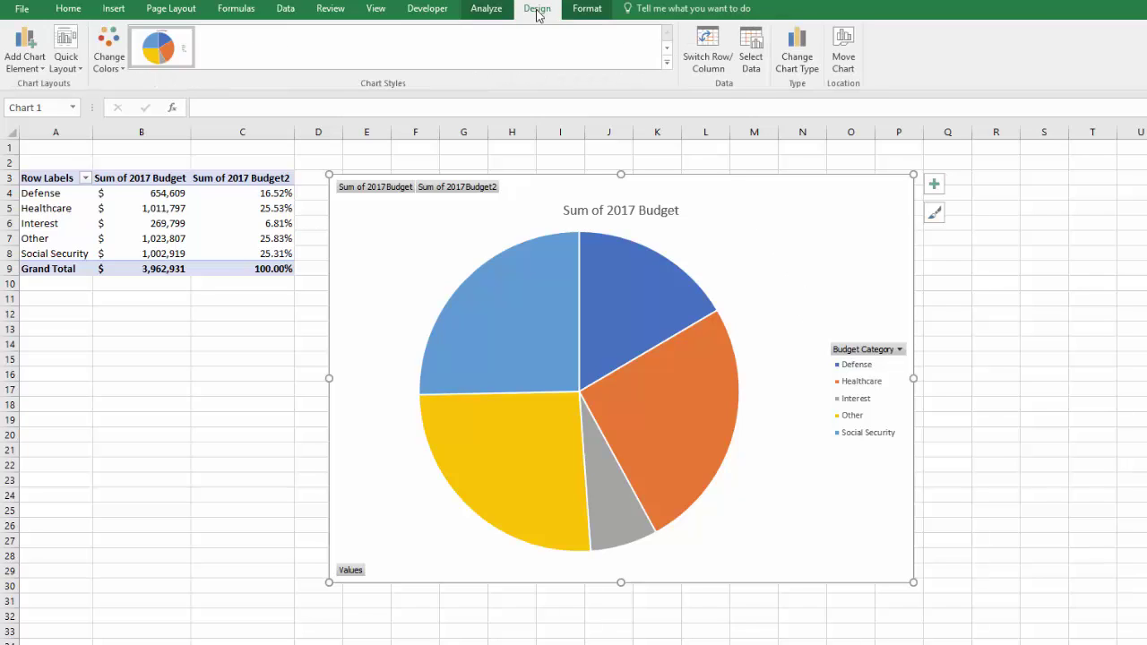
click(666, 62)
click(227, 89)
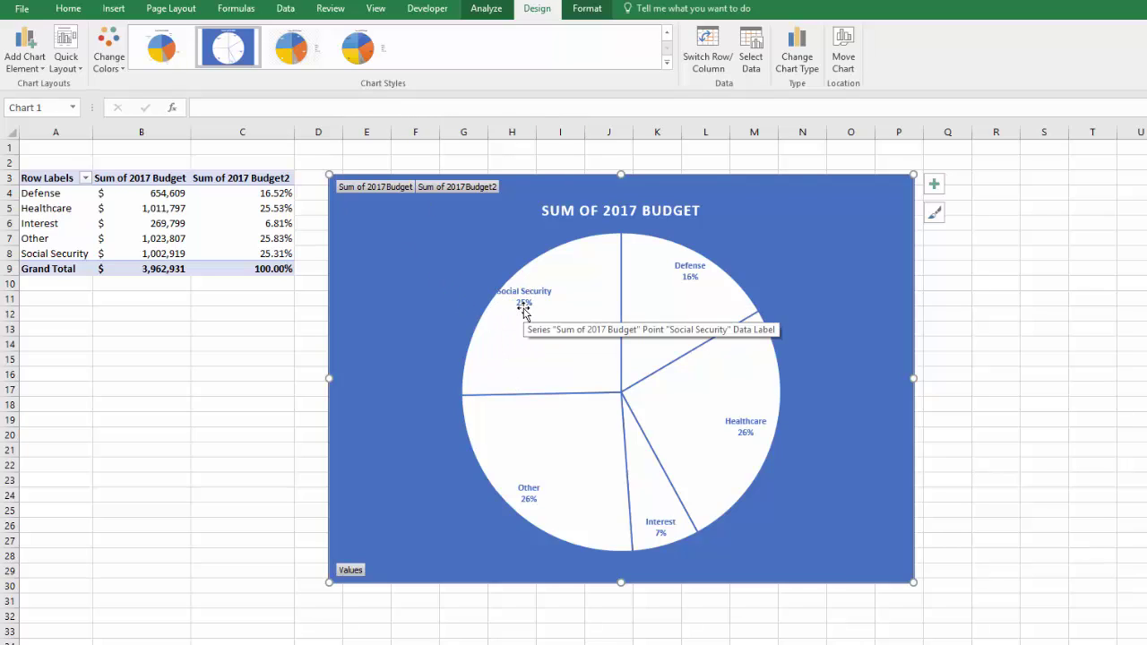
click(307, 56)
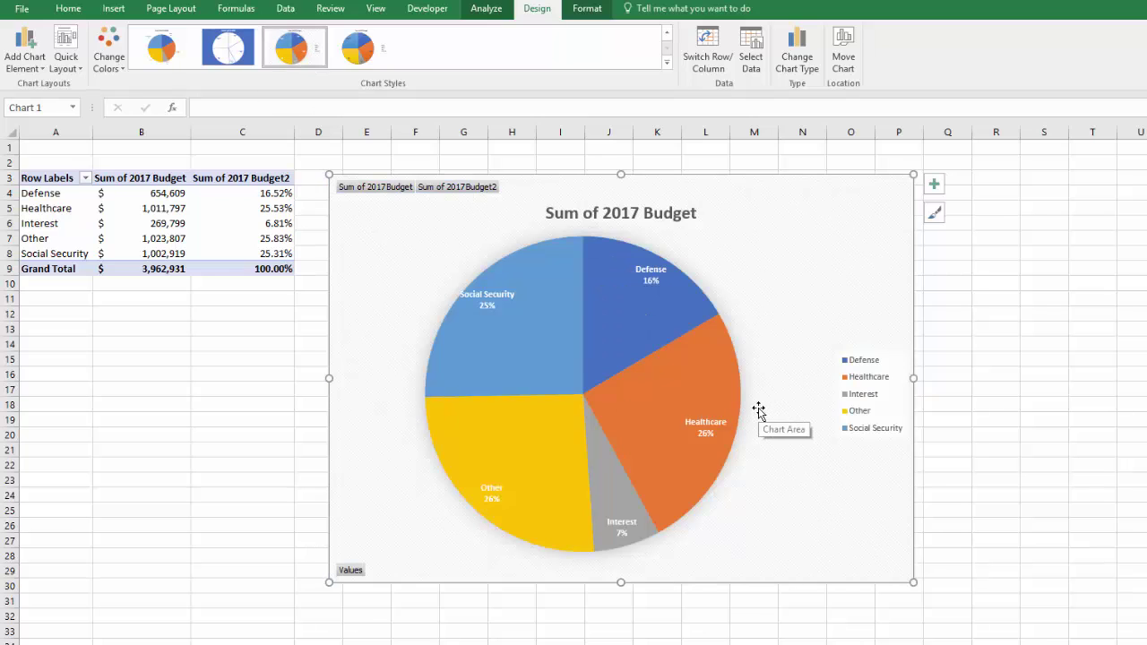
Enlarge the styled pie chart to about column S and below row 33, keeping it close beside the PivotTable
drag(839, 526, 803, 504)
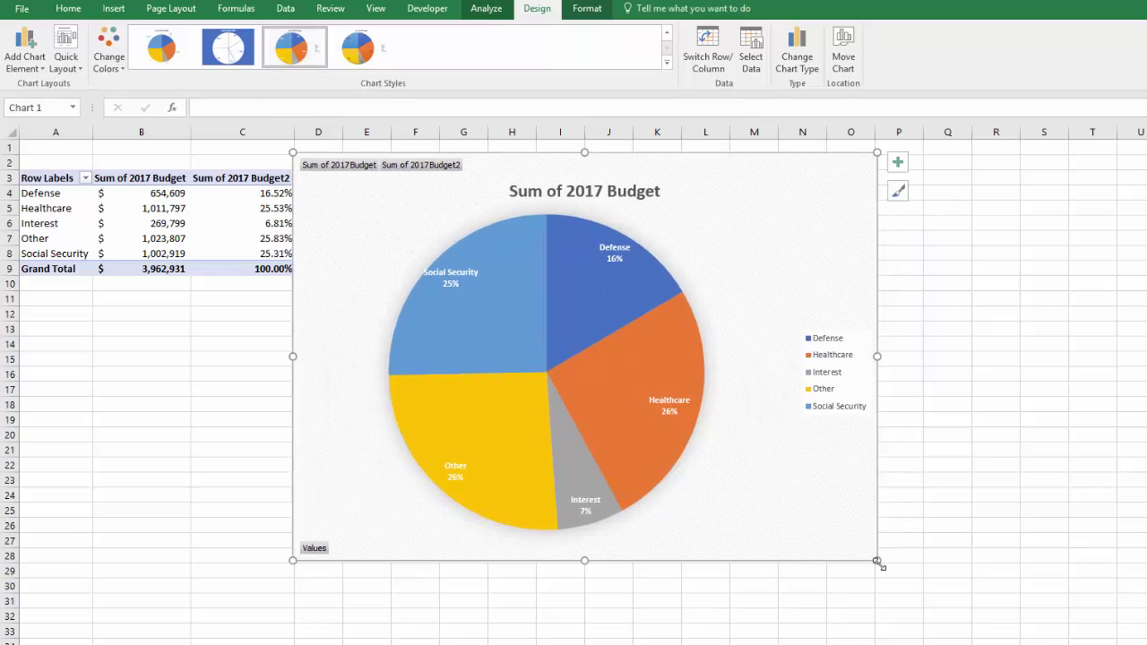
drag(877, 559, 1040, 643)
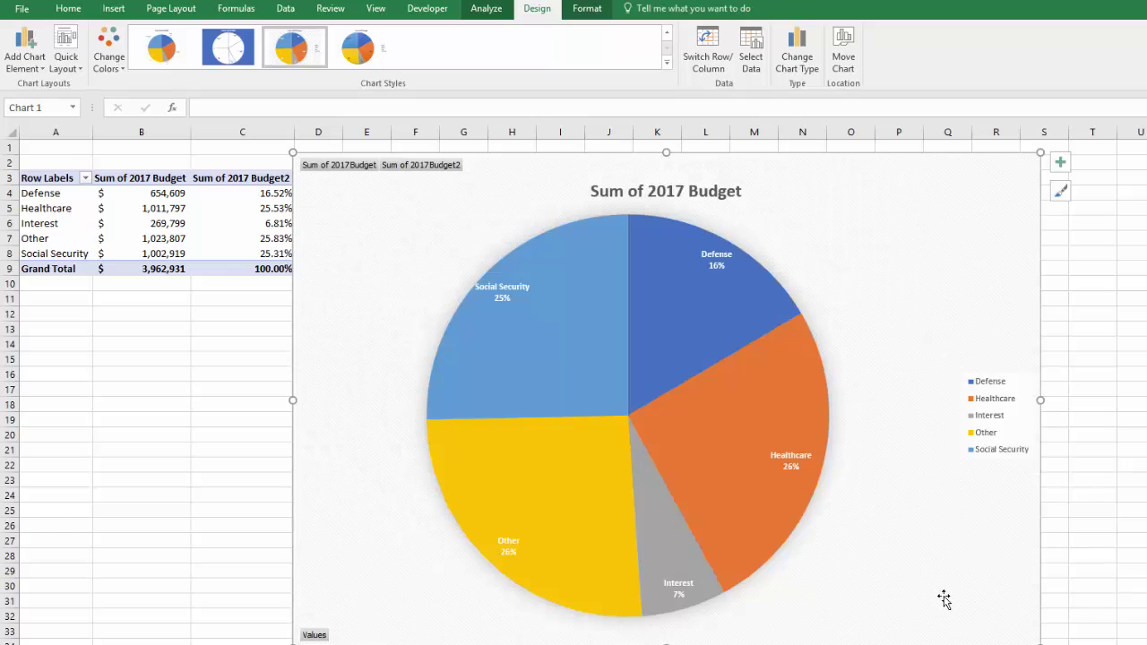
drag(945, 253, 972, 250)
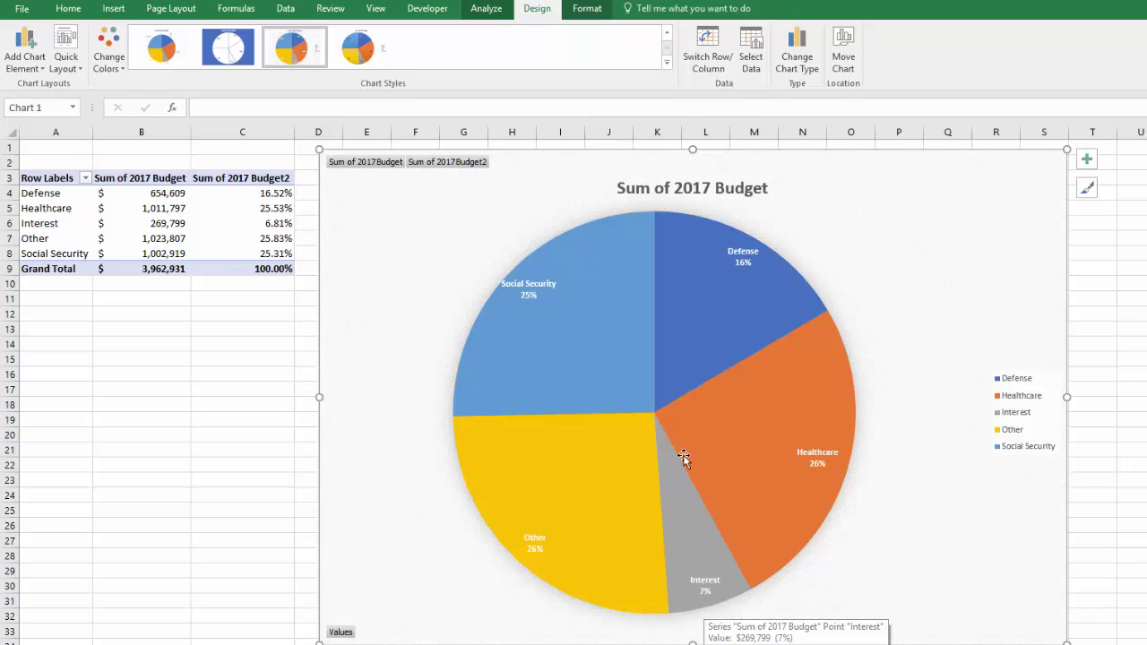
mouse_move(555, 356)
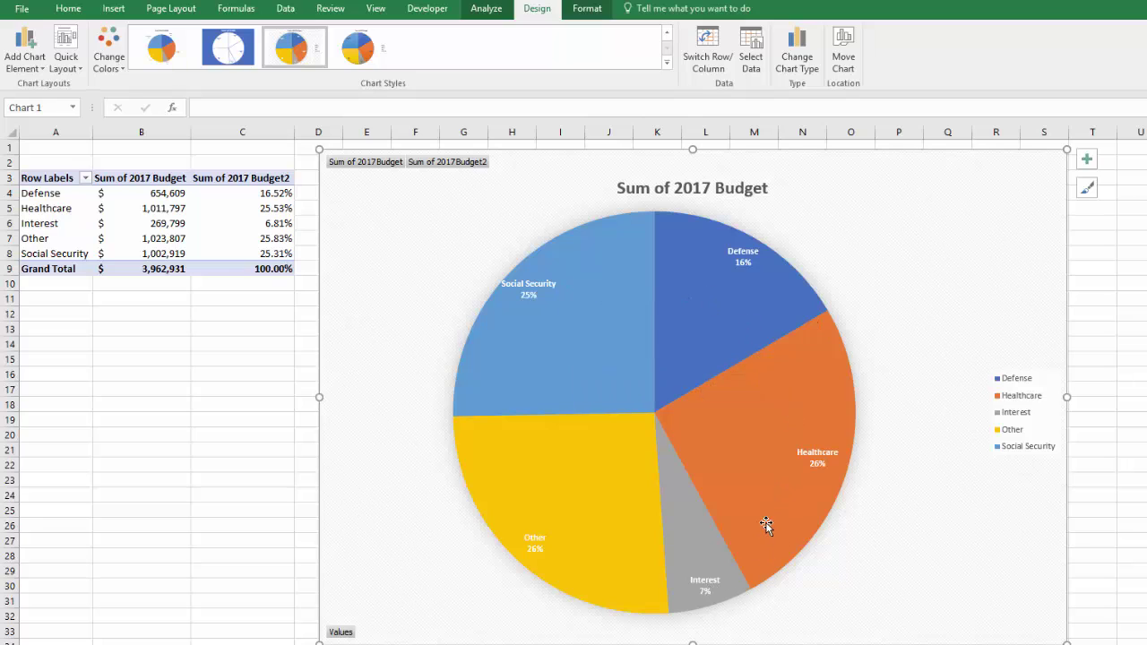
mouse_move(724, 556)
mouse_move(1006, 584)
mouse_down()
mouse_move(983, 604)
mouse_move(989, 583)
mouse_up()
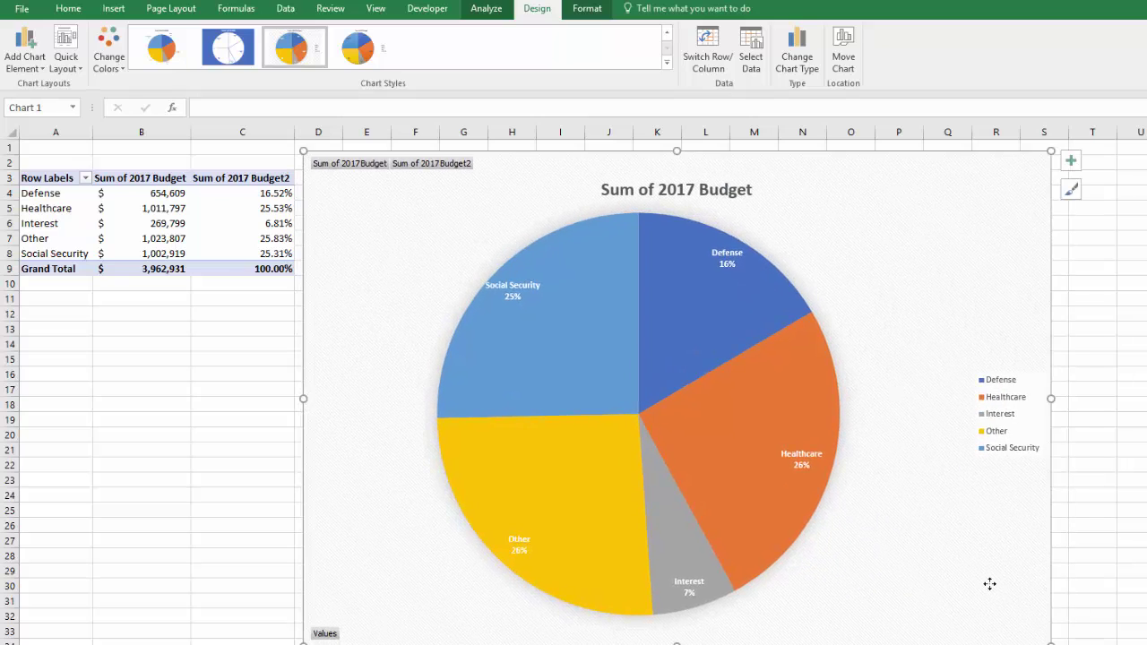